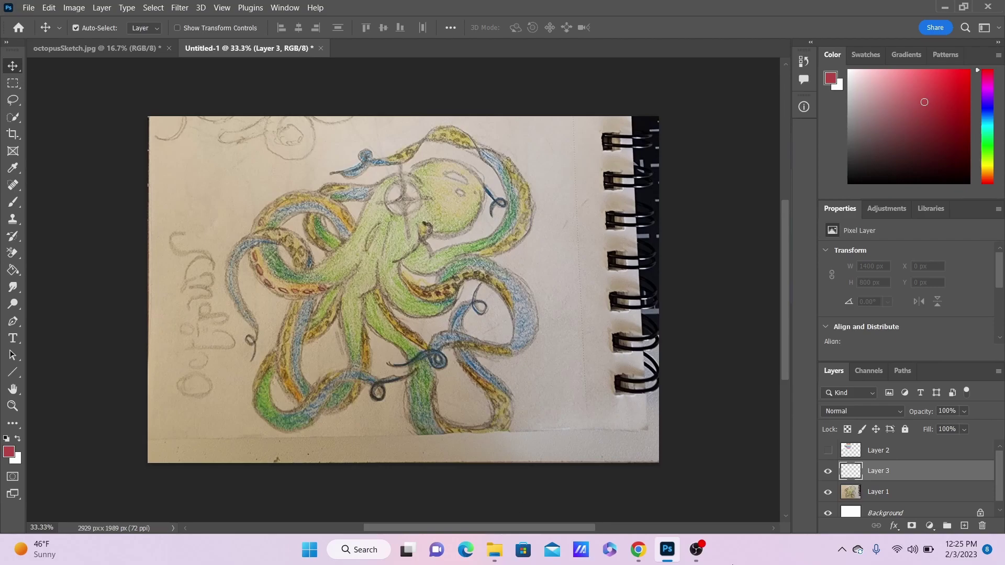
pyautogui.click(830, 453)
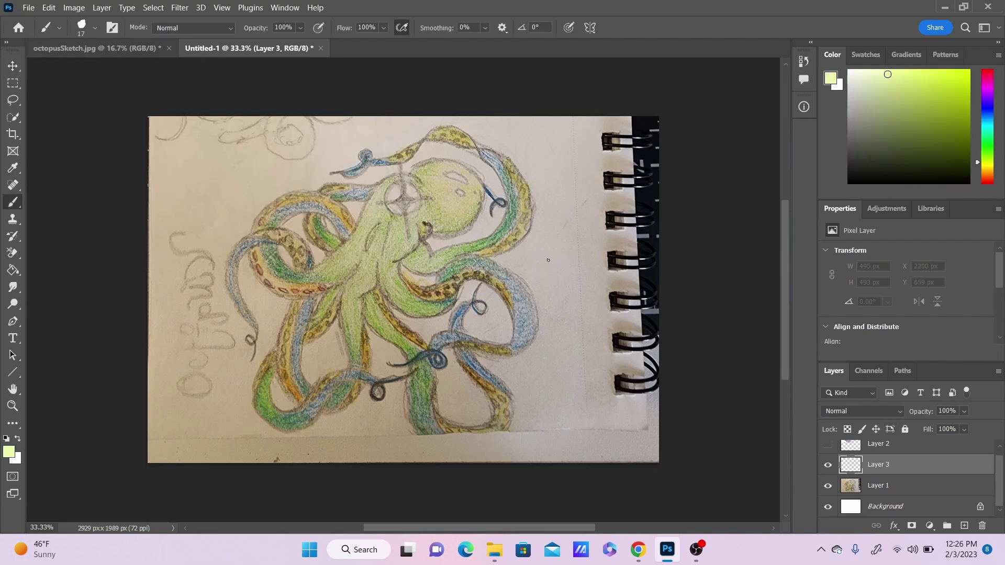
pyautogui.moveTo(560, 268)
pyautogui.mouseDown()
pyautogui.moveTo(569, 235)
pyautogui.moveTo(611, 215)
pyautogui.mouseUp()
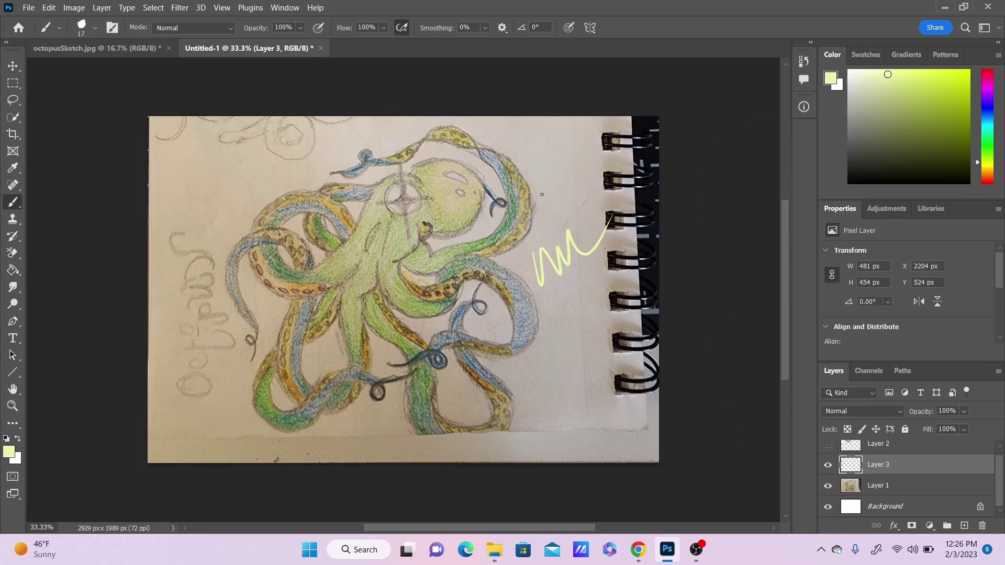
pyautogui.moveTo(553, 223); pyautogui.dragTo(530, 187)
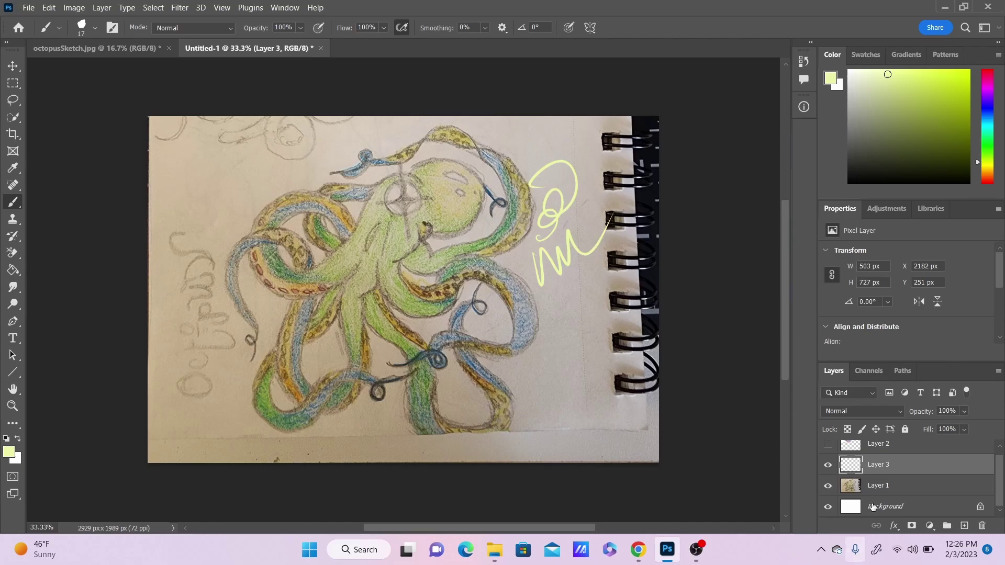
pyautogui.press('e')
pyautogui.hotkey('ctrl', 'z')
pyautogui.hotkey('ctrl', 'z')
# - Draw an ellipse of about 207 × 196 px over the octopus's round eye
pyautogui.press('z')
pyautogui.moveTo(418, 190); pyautogui.dragTo(436, 213)
pyautogui.press('b')
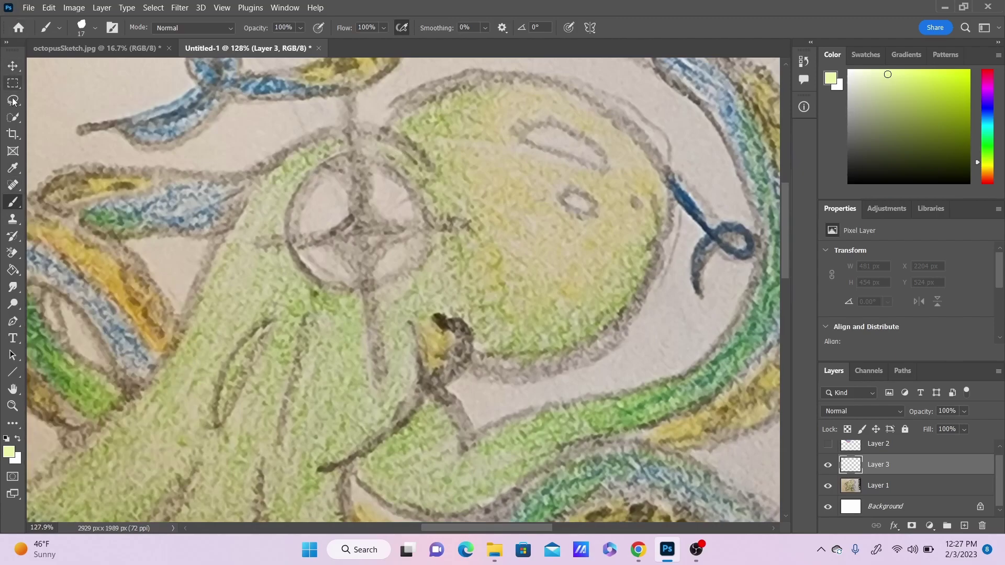
pyautogui.rightClick(13, 372)
pyautogui.click(47, 380)
pyautogui.moveTo(270, 141); pyautogui.dragTo(428, 288)
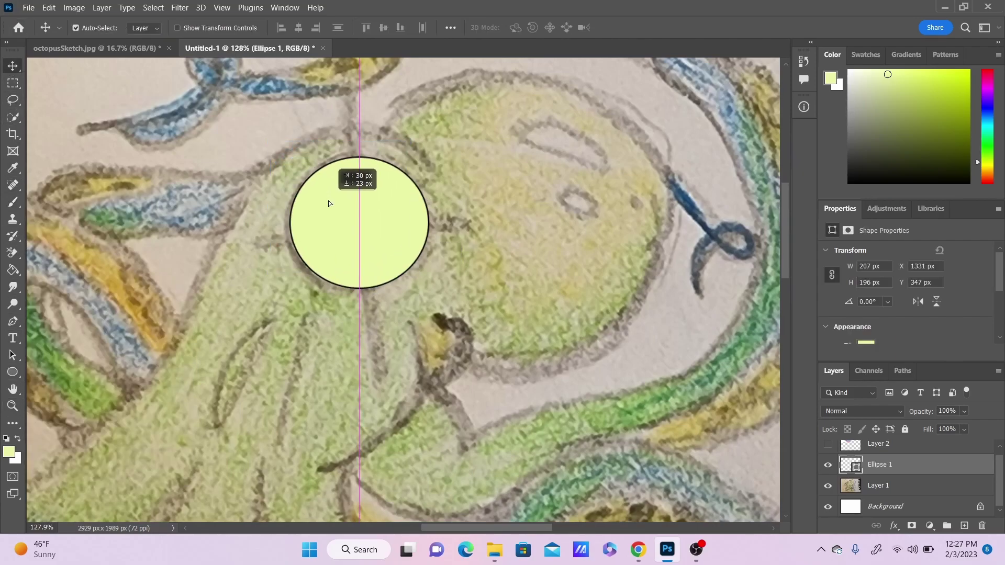
# - Give the eye ellipse no fill and a pale yellow-green stroke, and rasterize the shape
pyautogui.click(193, 27)
pyautogui.click(146, 27)
pyautogui.click(71, 52)
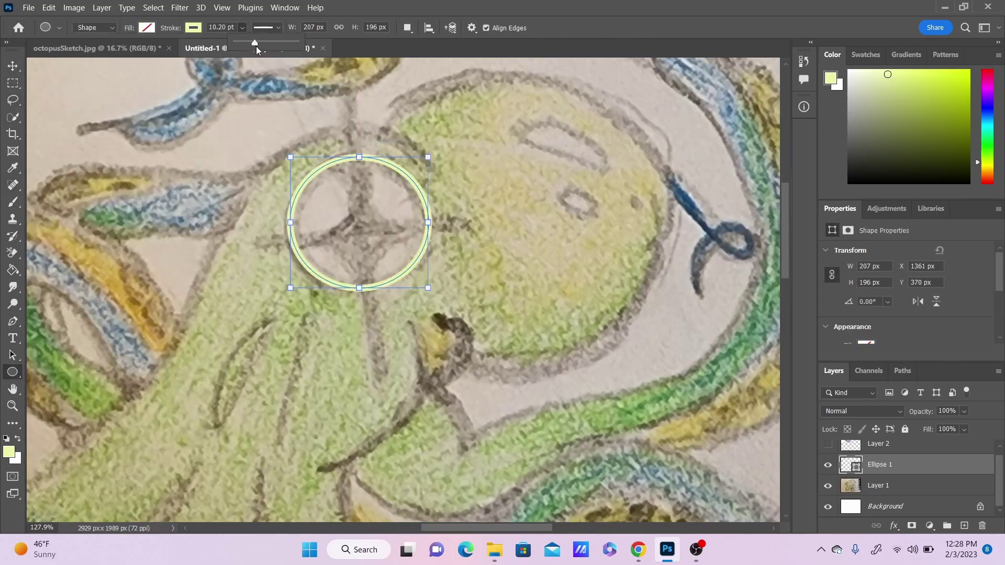
pyautogui.press('v')
pyautogui.press('b')
pyautogui.click(418, 130)
pyautogui.press('Return')
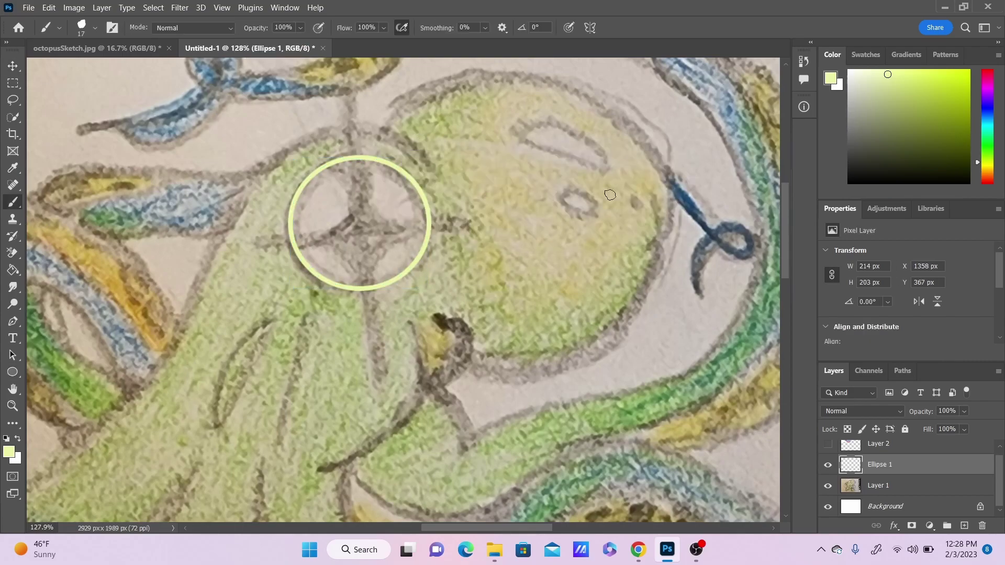
# - Trace the brow above the eye and the outline of the octopus's round head with the pale yellow-green brush
pyautogui.moveTo(210, 260); pyautogui.dragTo(435, 163)
pyautogui.moveTo(388, 128); pyautogui.dragTo(661, 241)
pyautogui.moveTo(473, 356)
pyautogui.mouseDown()
pyautogui.moveTo(612, 293)
pyautogui.moveTo(681, 219)
pyautogui.mouseUp()
# - Tidy the overlapping strokes on the head outline's lower right side with the Eraser tool
pyautogui.press('e')
pyautogui.click(57, 27)
pyautogui.rightClick(13, 253)
pyautogui.click(63, 252)
pyautogui.moveTo(650, 283)
pyautogui.mouseDown()
pyautogui.moveTo(674, 168)
pyautogui.moveTo(639, 291)
pyautogui.mouseUp()
pyautogui.press('b')
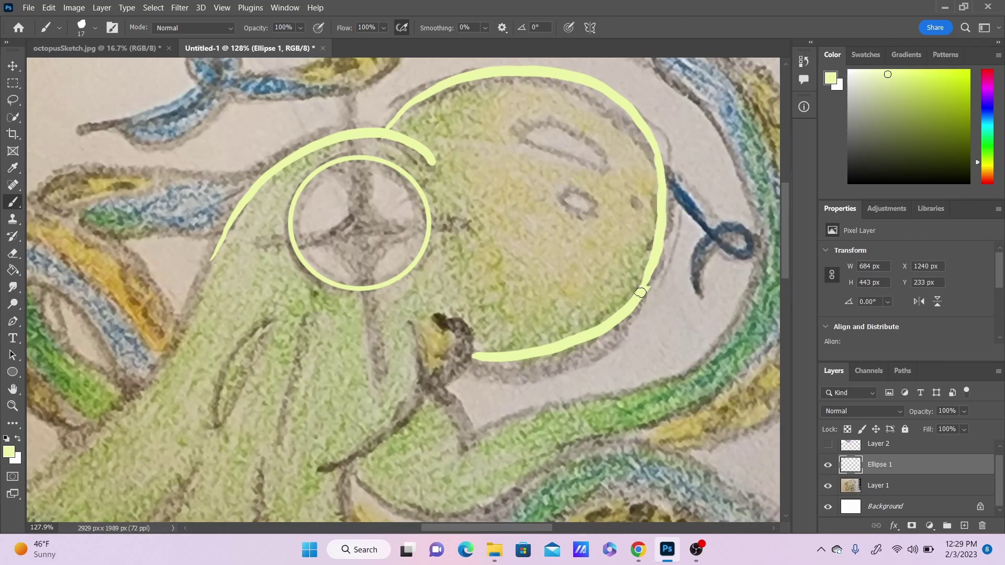
# - Trace the body's left edge, the small siphon below the head and the fold running down from it
pyautogui.moveTo(145, 383); pyautogui.dragTo(225, 241)
pyautogui.scroll(-3, 240, 407)
pyautogui.moveTo(442, 202); pyautogui.dragTo(429, 278)
pyautogui.moveTo(416, 222)
pyautogui.mouseDown()
pyautogui.moveTo(395, 317)
pyautogui.moveTo(328, 354)
pyautogui.mouseUp()
pyautogui.moveTo(410, 209); pyautogui.dragTo(470, 343)
pyautogui.moveTo(465, 331); pyautogui.dragTo(541, 298)
pyautogui.moveTo(348, 356); pyautogui.dragTo(450, 401)
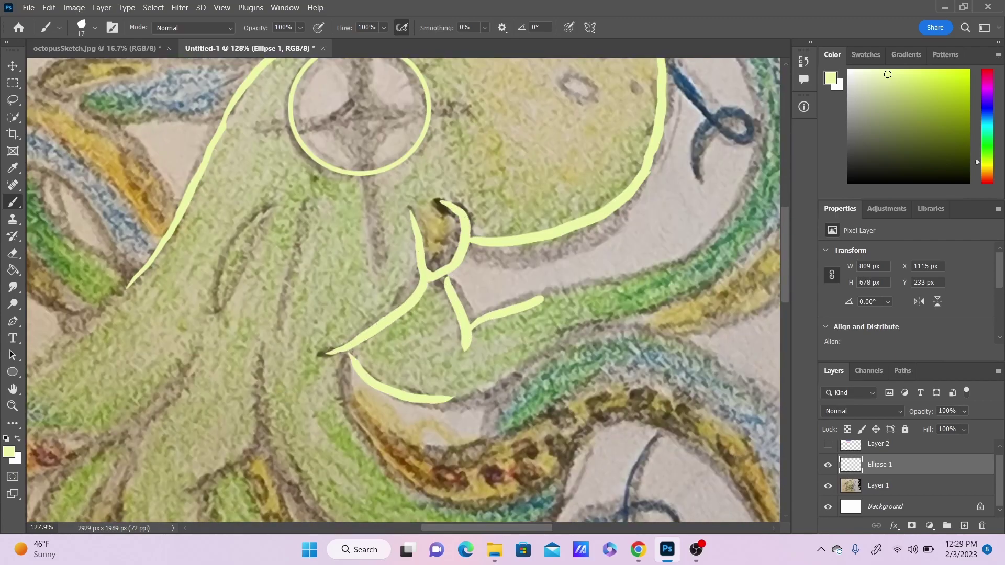
pyautogui.hotkey('ctrl', 'z')
pyautogui.hotkey('ctrl', 'z')
pyautogui.hotkey('ctrl', 'z')
# - Trace the upper and lower edges of the spotted arm that arches right from below the siphon
pyautogui.scroll(-4, 724, 298)
pyautogui.moveTo(350, 174); pyautogui.dragTo(354, 251)
pyautogui.hotkey('ctrl', 'z')
pyautogui.moveTo(346, 180)
pyautogui.mouseDown()
pyautogui.moveTo(343, 228)
pyautogui.moveTo(701, 270)
pyautogui.moveTo(407, 226)
pyautogui.moveTo(466, 263)
pyautogui.moveTo(744, 207)
pyautogui.mouseUp()
pyautogui.hotkey('ctrl', 'z')
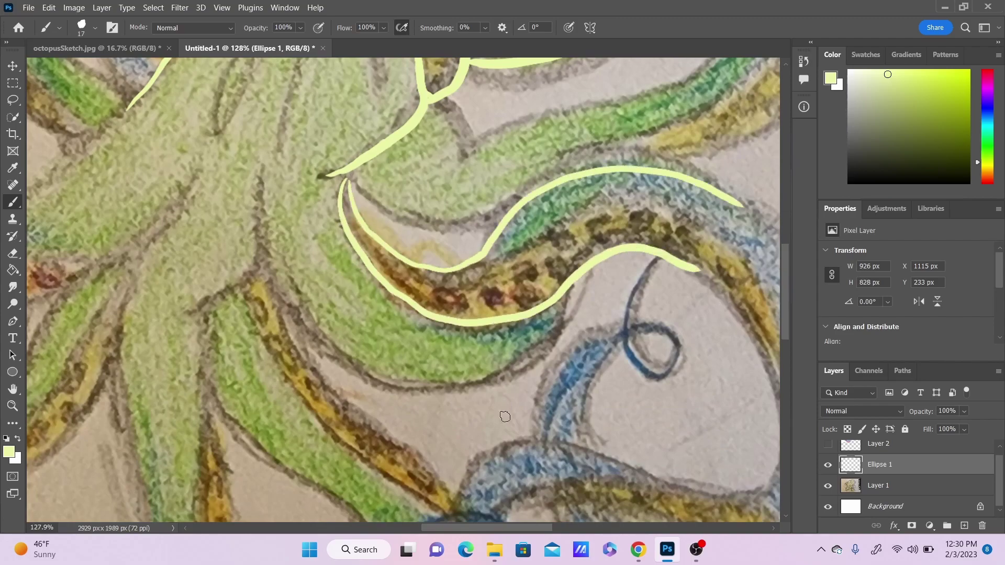
# - Trace the start of the green arm's lower edge and the underside of the arm just above the spotted one
pyautogui.moveTo(264, 204); pyautogui.dragTo(345, 377)
pyautogui.moveTo(348, 180)
pyautogui.mouseDown()
pyautogui.moveTo(379, 208)
pyautogui.moveTo(518, 225)
pyautogui.mouseUp()
pyautogui.hotkey('ctrl', 'z')
pyautogui.moveTo(380, 209); pyautogui.dragTo(554, 180)
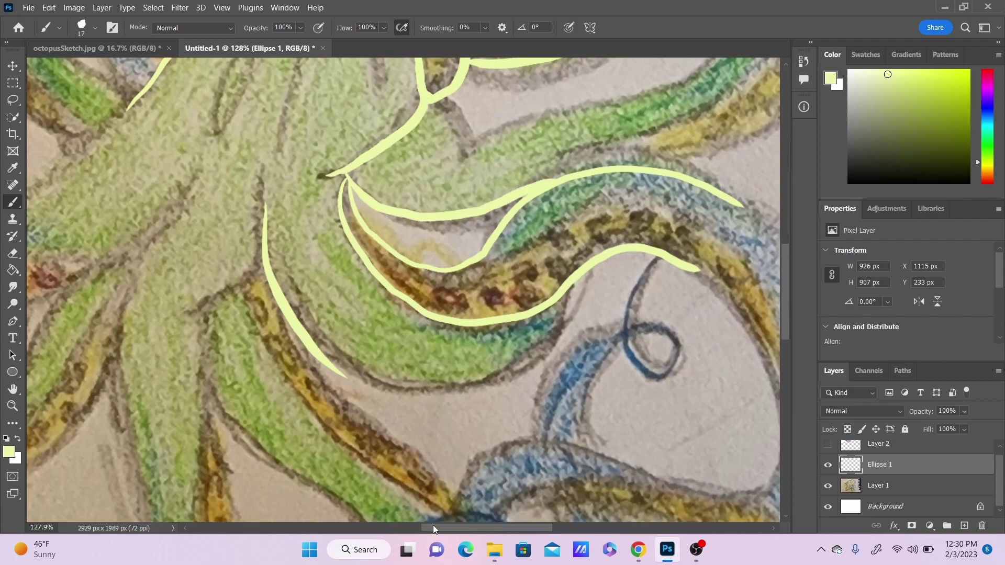
# - Trace the short line below the siphon and the inner edge of the green arm curving up to the right
pyautogui.moveTo(433, 529); pyautogui.dragTo(486, 529)
pyautogui.scroll(4, 588, 235)
pyautogui.moveTo(166, 266)
pyautogui.mouseDown()
pyautogui.moveTo(188, 321)
pyautogui.moveTo(351, 265)
pyautogui.moveTo(456, 167)
pyautogui.mouseUp()
pyautogui.hotkey('ctrl', 'z')
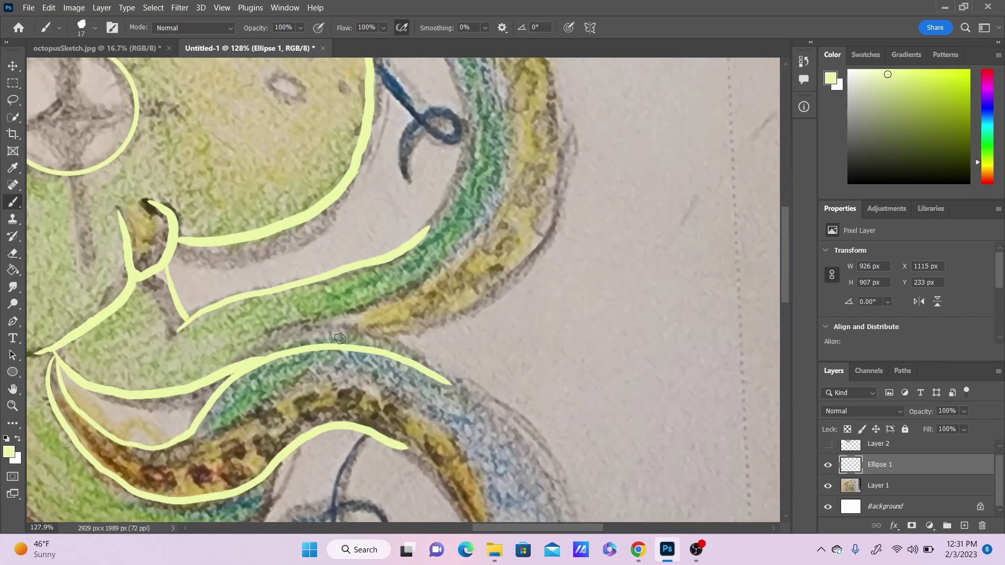
# - Redraw the junction where the upper green arm's underside meets the top edge of the spotted arm
pyautogui.press('e')
pyautogui.hotkey('ctrl', 'z')
pyautogui.hotkey('ctrl', 'z')
pyautogui.press('b')
pyautogui.hotkey('ctrl', 'z')
pyautogui.moveTo(170, 446)
pyautogui.mouseDown()
pyautogui.moveTo(225, 413)
pyautogui.moveTo(222, 395)
pyautogui.moveTo(435, 366)
pyautogui.moveTo(249, 373)
pyautogui.mouseUp()
pyautogui.moveTo(226, 376)
pyautogui.mouseDown()
pyautogui.moveTo(281, 349)
pyautogui.moveTo(262, 356)
pyautogui.mouseUp()
pyautogui.moveTo(538, 528)
pyautogui.mouseDown()
pyautogui.moveTo(572, 528)
pyautogui.moveTo(551, 529)
pyautogui.mouseUp()
pyautogui.moveTo(786, 254); pyautogui.dragTo(785, 230)
pyautogui.moveTo(304, 452); pyautogui.dragTo(401, 94)
pyautogui.moveTo(785, 231); pyautogui.dragTo(785, 211)
pyautogui.hotkey('ctrl', 'z')
pyautogui.moveTo(348, 444)
pyautogui.mouseDown()
pyautogui.moveTo(437, 263)
pyautogui.moveTo(295, 192)
pyautogui.mouseUp()
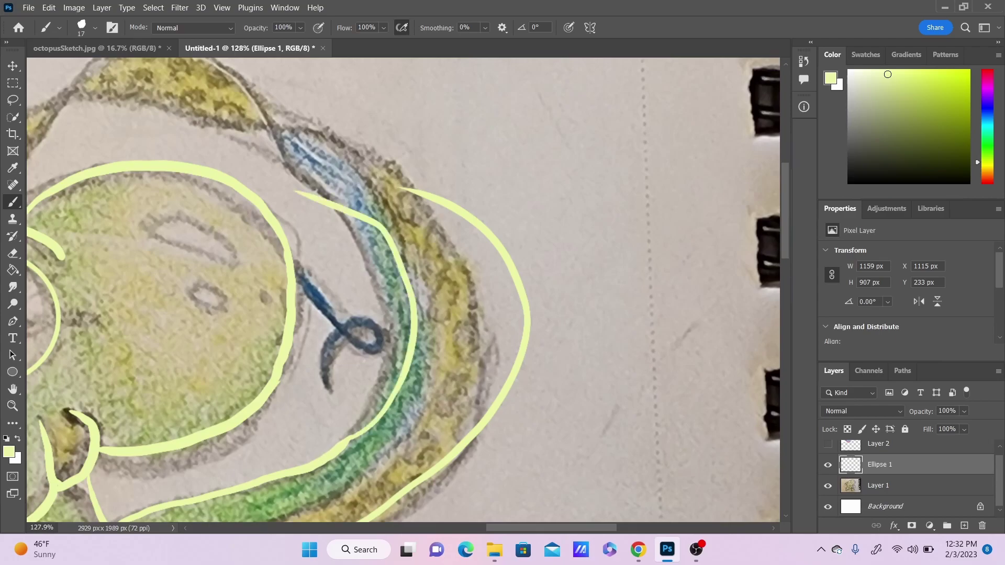
pyautogui.hotkey('ctrl', 'z')
pyautogui.hotkey('ctrl', 'z')
# - Trace the outer and inner edges of the large arm curving up around the right side of the head
pyautogui.scroll(-1, 403, 290)
pyautogui.press('e')
pyautogui.press('b')
pyautogui.moveTo(281, 92)
pyautogui.mouseDown()
pyautogui.moveTo(346, 106)
pyautogui.moveTo(301, 510)
pyautogui.mouseUp()
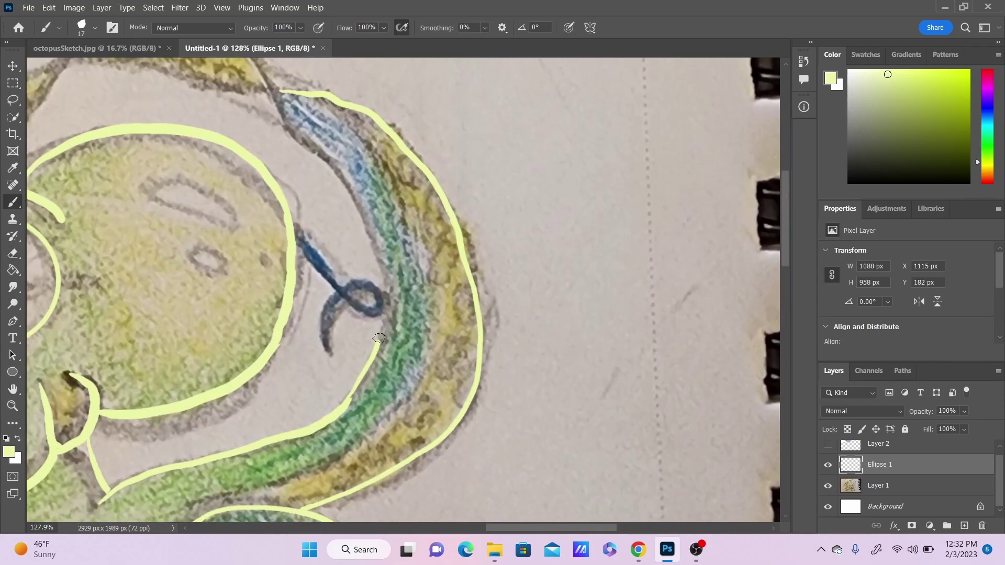
pyautogui.moveTo(374, 352); pyautogui.dragTo(249, 64)
# - Clean up the large arm's inner edge by erasing uneven parts and redrawing its upper section
pyautogui.press('e')
pyautogui.press('b')
pyautogui.moveTo(305, 147)
pyautogui.mouseDown()
pyautogui.moveTo(344, 408)
pyautogui.moveTo(304, 140)
pyautogui.moveTo(293, 138)
pyautogui.mouseUp()
pyautogui.press('e')
pyautogui.moveTo(303, 145)
pyautogui.mouseDown()
pyautogui.moveTo(361, 192)
pyautogui.moveTo(305, 437)
pyautogui.moveTo(311, 427)
pyautogui.moveTo(293, 437)
pyautogui.mouseUp()
pyautogui.press('b')
pyautogui.moveTo(259, 69); pyautogui.dragTo(320, 159)
pyautogui.press('e')
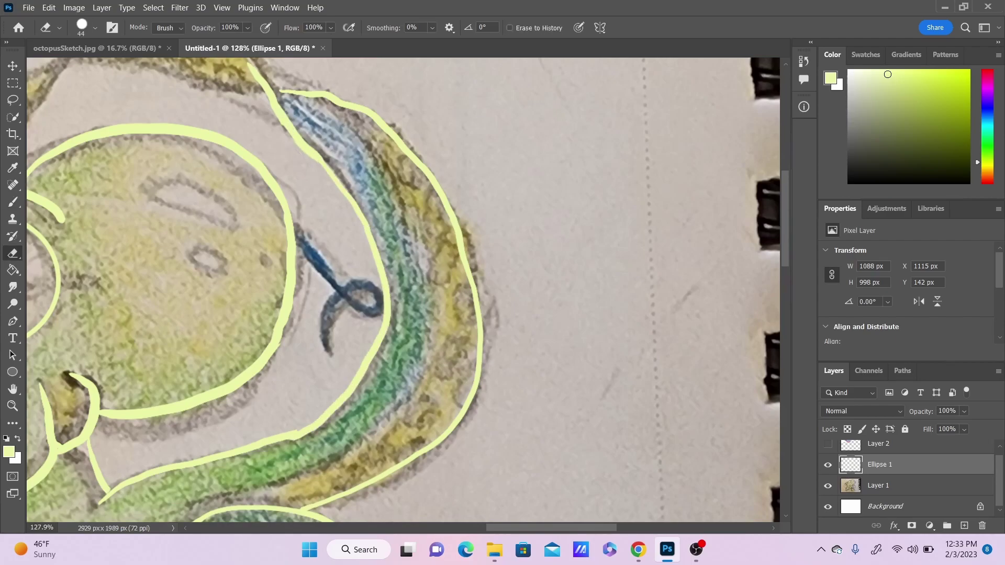
# - Trace both edges of the yellow spotted stretch where the large arm twists over the head
pyautogui.scroll(4, 268, 111)
pyautogui.press('b')
pyautogui.moveTo(57, 230)
pyautogui.mouseDown()
pyautogui.moveTo(183, 160)
pyautogui.moveTo(302, 289)
pyautogui.moveTo(164, 234)
pyautogui.moveTo(325, 249)
pyautogui.mouseUp()
pyautogui.moveTo(64, 214); pyautogui.dragTo(258, 243)
# - Trace the large arm's curled tip and the narrowing edges that connect it to the spotted stretch
pyautogui.hscroll(-10, 258, 244)
pyautogui.moveTo(226, 340)
pyautogui.mouseDown()
pyautogui.moveTo(319, 301)
pyautogui.moveTo(333, 250)
pyautogui.mouseUp()
pyautogui.moveTo(245, 339)
pyautogui.mouseDown()
pyautogui.moveTo(337, 274)
pyautogui.moveTo(508, 287)
pyautogui.moveTo(537, 244)
pyautogui.moveTo(512, 286)
pyautogui.moveTo(585, 207)
pyautogui.mouseUp()
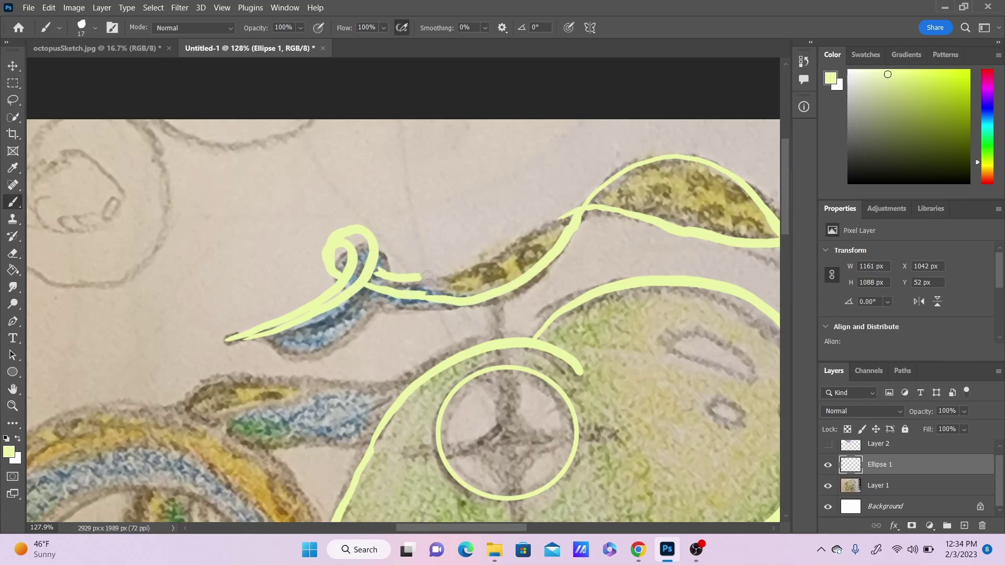
pyautogui.moveTo(413, 277); pyautogui.dragTo(578, 209)
pyautogui.hscroll(3, 452, 302)
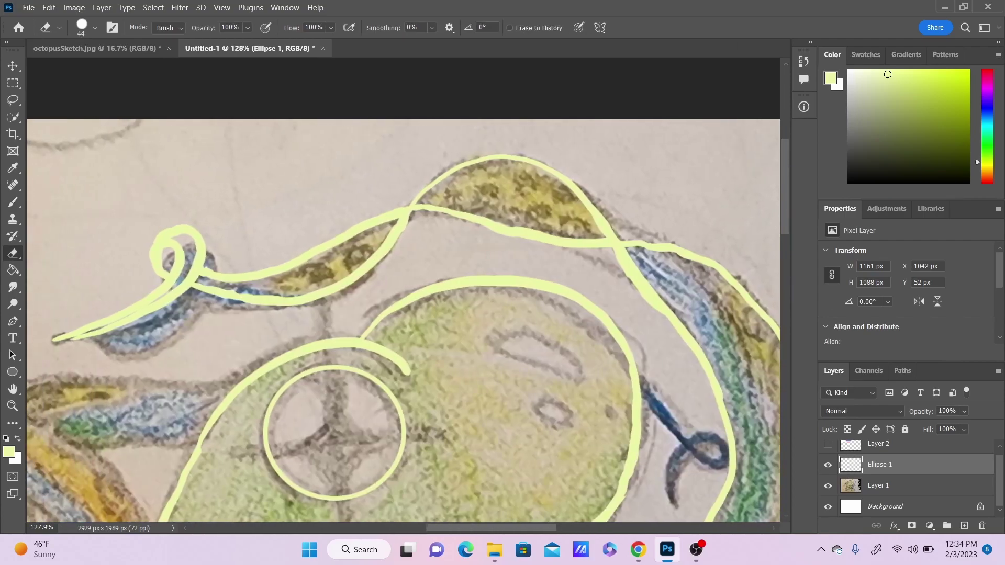
pyautogui.scroll(1, 730, 296)
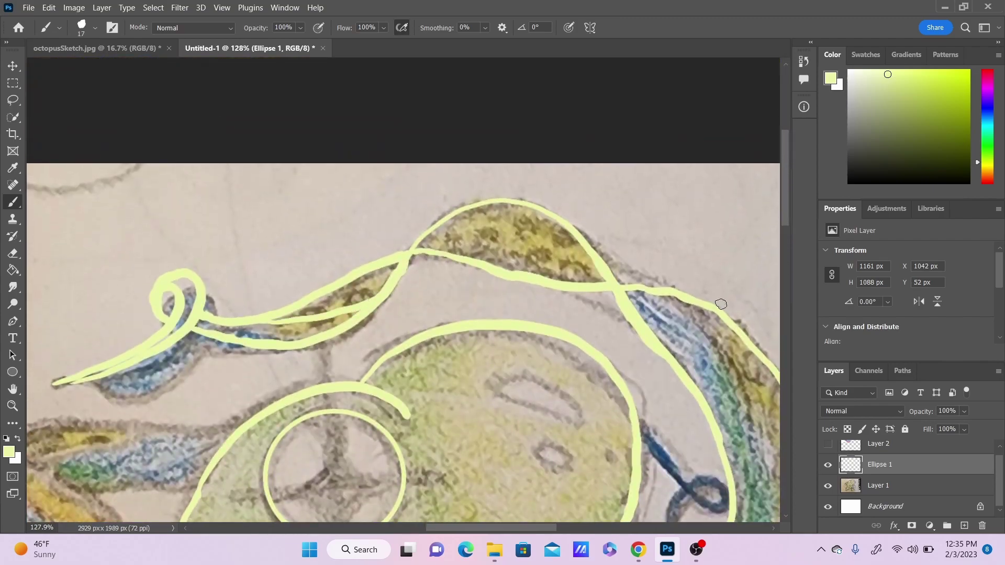
# - Trace the line dividing the large arm's blue-green side from its yellow spotted underside
pyautogui.moveTo(789, 215); pyautogui.dragTo(790, 242)
pyautogui.moveTo(658, 164); pyautogui.dragTo(707, 521)
pyautogui.moveTo(502, 527); pyautogui.dragTo(536, 528)
pyautogui.moveTo(786, 220); pyautogui.dragTo(785, 277)
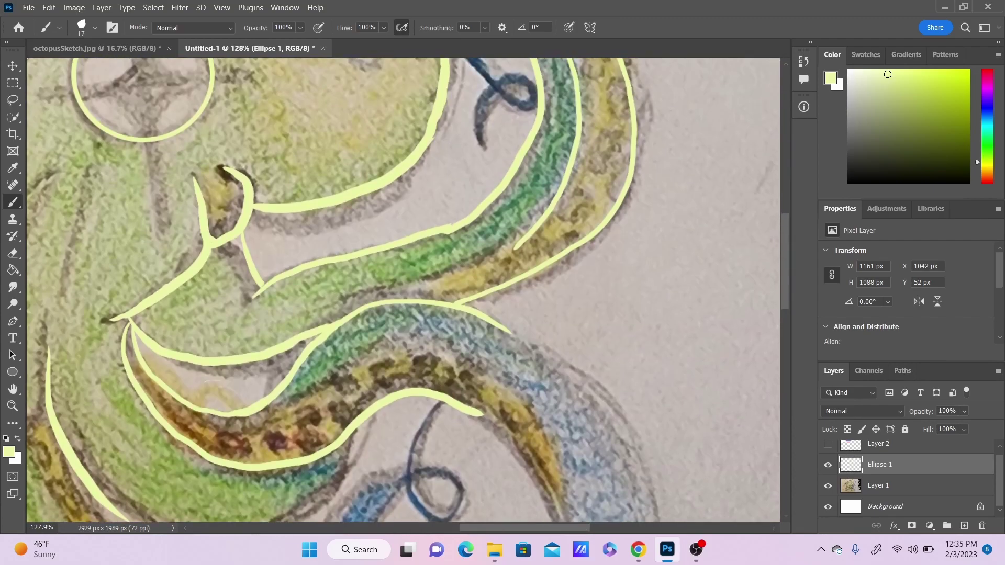
pyautogui.press('e')
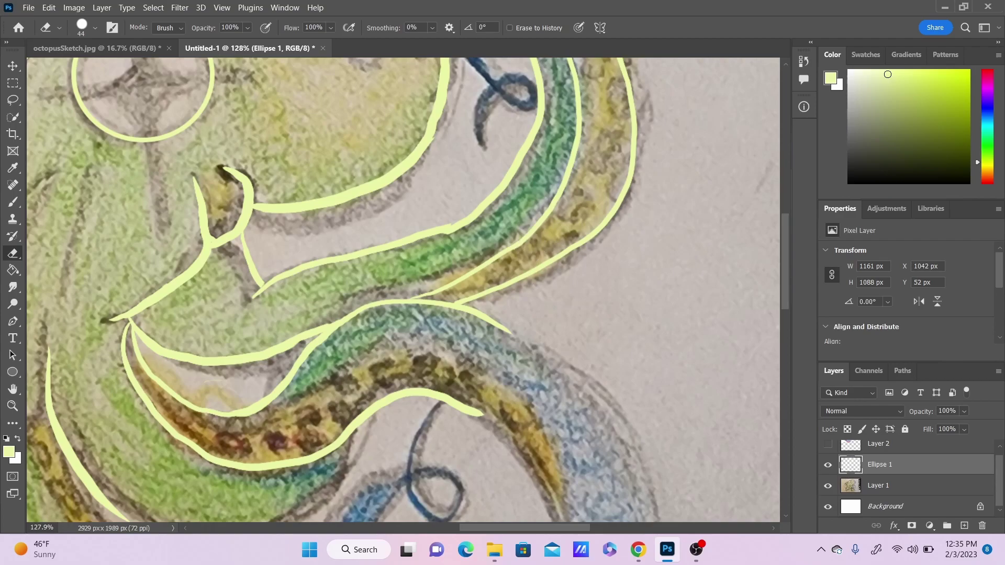
pyautogui.press('b')
# - Trace the outer edge of the middle right arm around its bend and extend the green arm's lower outline
pyautogui.scroll(-5, 403, 291)
pyautogui.moveTo(511, 125)
pyautogui.mouseDown()
pyautogui.moveTo(342, 451)
pyautogui.moveTo(291, 450)
pyautogui.mouseUp()
pyautogui.moveTo(239, 443)
pyautogui.mouseDown()
pyautogui.moveTo(482, 209)
pyautogui.moveTo(199, 242)
pyautogui.mouseUp()
pyautogui.hotkey('ctrl', 'z')
pyautogui.press('e')
pyautogui.press('b')
pyautogui.moveTo(126, 309)
pyautogui.mouseDown()
pyautogui.moveTo(525, 266)
pyautogui.moveTo(261, 434)
pyautogui.mouseUp()
# - Erase and redraw the middle right arm's inner edge, thickening the line at its lower bend
pyautogui.press('e')
pyautogui.moveTo(308, 401); pyautogui.dragTo(555, 382)
pyautogui.press('b')
pyautogui.moveTo(234, 451)
pyautogui.mouseDown()
pyautogui.moveTo(342, 391)
pyautogui.moveTo(554, 371)
pyautogui.moveTo(561, 403)
pyautogui.mouseUp()
pyautogui.press('e')
pyautogui.press('b')
pyautogui.moveTo(549, 336); pyautogui.dragTo(542, 413)
pyautogui.moveTo(552, 339); pyautogui.dragTo(556, 381)
# - Retrace the spotted area's lower edge and draw the line separating the spots from the blue side of the arm
pyautogui.moveTo(185, 230)
pyautogui.mouseDown()
pyautogui.moveTo(309, 264)
pyautogui.moveTo(346, 234)
pyautogui.mouseUp()
pyautogui.moveTo(264, 199)
pyautogui.mouseDown()
pyautogui.moveTo(500, 193)
pyautogui.moveTo(550, 316)
pyautogui.mouseUp()
pyautogui.press('e')
pyautogui.press('b')
pyautogui.moveTo(552, 279)
pyautogui.mouseDown()
pyautogui.moveTo(456, 167)
pyautogui.moveTo(559, 323)
pyautogui.mouseUp()
pyautogui.hotkey('ctrl', 'z')
# - Erase and redraw the dividing line between the spots and the blue side around the arm's bend
pyautogui.press('e')
pyautogui.moveTo(417, 144)
pyautogui.mouseDown()
pyautogui.moveTo(559, 387)
pyautogui.moveTo(571, 287)
pyautogui.mouseUp()
pyautogui.press('b')
pyautogui.moveTo(399, 148)
pyautogui.mouseDown()
pyautogui.moveTo(452, 159)
pyautogui.moveTo(575, 312)
pyautogui.mouseUp()
# - Trace the spiral tip of the middle right arm and its thin end crossing the green arm
pyautogui.scroll(-4, 442, 438)
pyautogui.moveTo(223, 289); pyautogui.dragTo(238, 292)
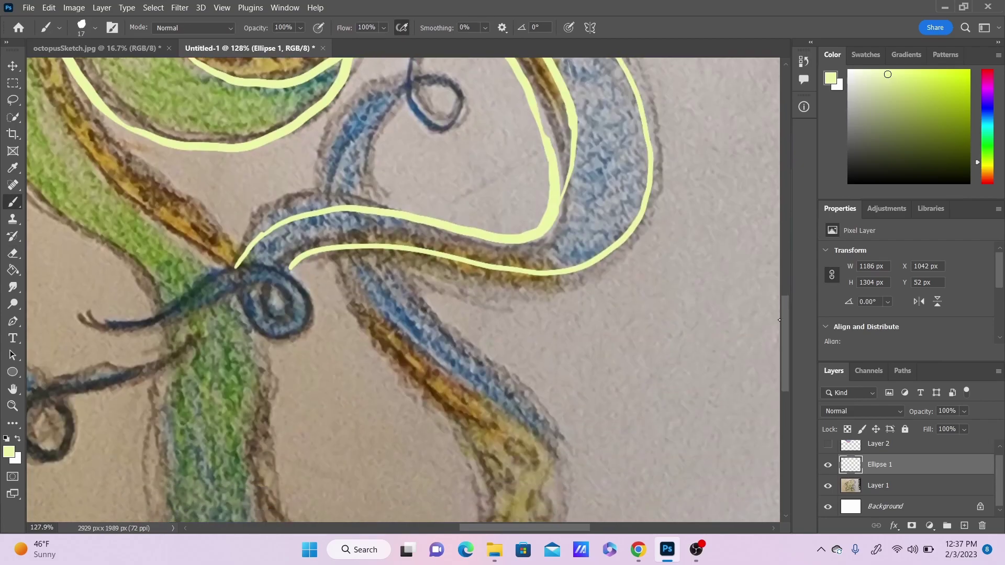
pyautogui.hotkey('ctrl', 'z')
pyautogui.moveTo(101, 322)
pyautogui.mouseDown()
pyautogui.moveTo(281, 270)
pyautogui.moveTo(227, 297)
pyautogui.mouseUp()
pyautogui.moveTo(310, 312); pyautogui.dragTo(299, 330)
pyautogui.moveTo(176, 314); pyautogui.dragTo(272, 314)
# - Trace the small curled tip inside the arm's loop and its blue base, erasing the overlapping strokes
pyautogui.scroll(5, 272, 314)
pyautogui.moveTo(439, 180)
pyautogui.mouseDown()
pyautogui.moveTo(419, 294)
pyautogui.moveTo(435, 232)
pyautogui.mouseUp()
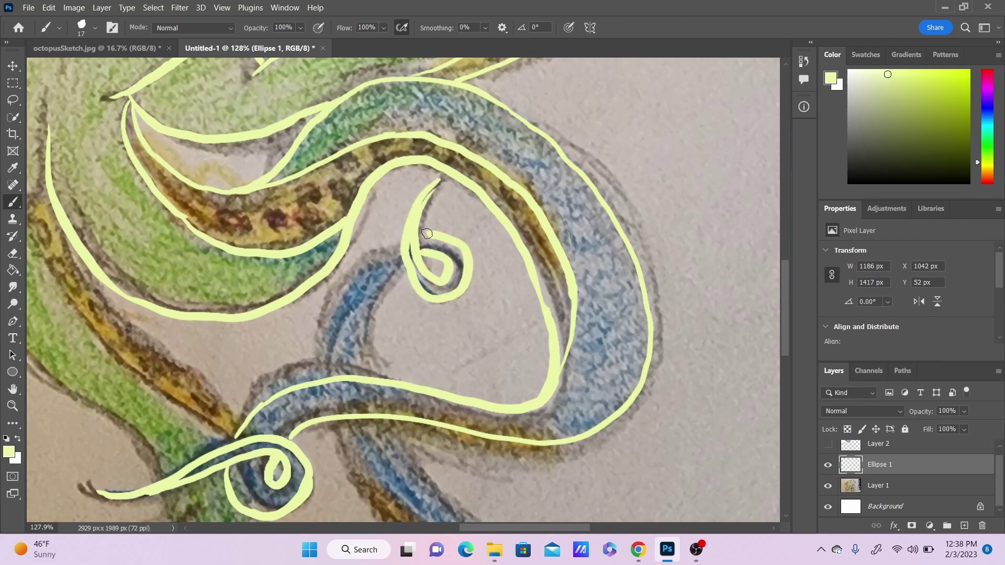
pyautogui.moveTo(317, 355); pyautogui.dragTo(373, 360)
pyautogui.press('e')
pyautogui.moveTo(423, 283); pyautogui.dragTo(411, 244)
pyautogui.press('b')
pyautogui.scroll(3, 454, 158)
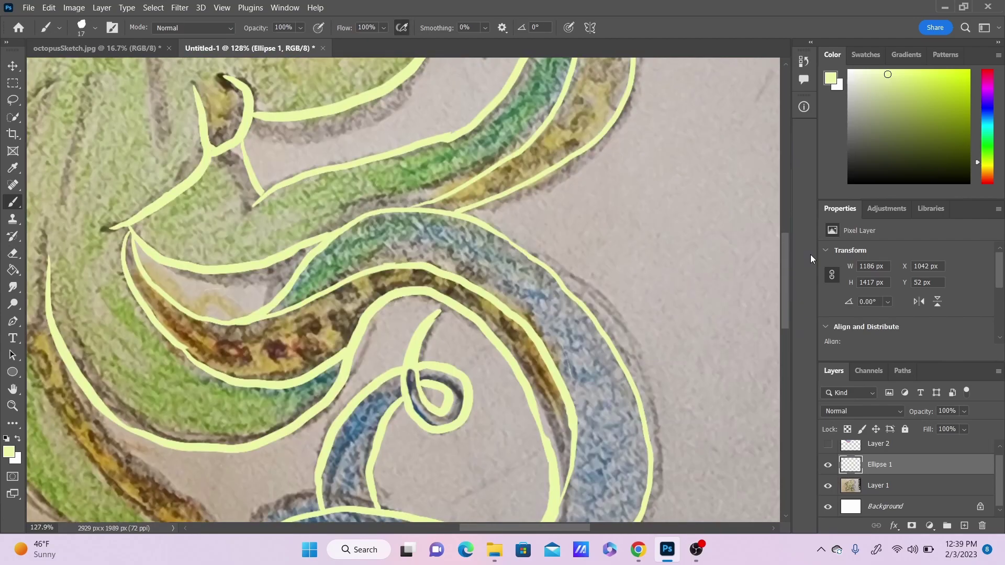
# - Trace the edges of the central vertical green arm and the diagonal arm leading to the spiral tip
pyautogui.hscroll(-7, 651, 304)
pyautogui.moveTo(785, 266)
pyautogui.mouseDown()
pyautogui.moveTo(788, 227)
pyautogui.moveTo(812, 318)
pyautogui.moveTo(806, 286)
pyautogui.mouseUp()
pyautogui.moveTo(420, 212); pyautogui.dragTo(388, 448)
pyautogui.moveTo(338, 162); pyautogui.dragTo(308, 428)
pyautogui.moveTo(378, 345); pyautogui.dragTo(531, 512)
pyautogui.moveTo(419, 229)
pyautogui.mouseDown()
pyautogui.moveTo(444, 283)
pyautogui.moveTo(609, 467)
pyautogui.mouseUp()
# - Extend the vertical arm's right edge, trace the lower right edge of its bend and erase the stray left strokes
pyautogui.moveTo(785, 302); pyautogui.dragTo(785, 343)
pyautogui.moveTo(241, 434); pyautogui.dragTo(270, 405)
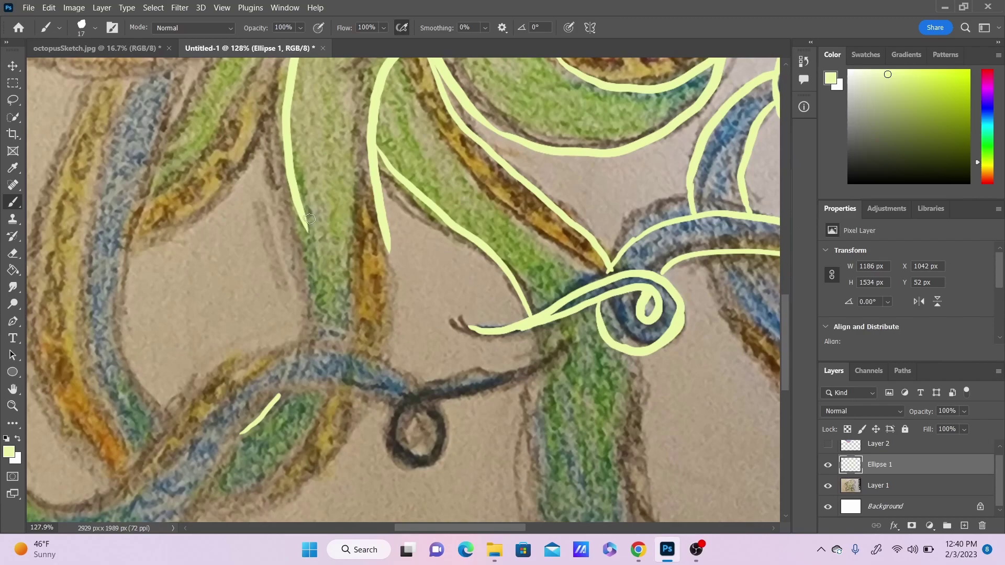
pyautogui.moveTo(306, 228); pyautogui.dragTo(236, 442)
pyautogui.moveTo(283, 508); pyautogui.dragTo(374, 400)
pyautogui.moveTo(388, 360); pyautogui.dragTo(396, 289)
pyautogui.moveTo(385, 361); pyautogui.dragTo(388, 235)
pyautogui.moveTo(292, 500); pyautogui.dragTo(372, 409)
pyautogui.hotkey('ctrl', 'z')
pyautogui.press('e')
pyautogui.moveTo(238, 440); pyautogui.dragTo(303, 349)
# - Trace the U-shaped inner curve of the bottom right arm, erasing and redrawing its lower left section
pyautogui.moveTo(460, 527); pyautogui.dragTo(509, 527)
pyautogui.moveTo(786, 310)
pyautogui.mouseDown()
pyautogui.moveTo(781, 351)
pyautogui.moveTo(781, 337)
pyautogui.mouseUp()
pyautogui.press('b')
pyautogui.moveTo(351, 225)
pyautogui.mouseDown()
pyautogui.moveTo(420, 129)
pyautogui.moveTo(515, 247)
pyautogui.mouseUp()
pyautogui.press('e')
pyautogui.moveTo(393, 384); pyautogui.dragTo(441, 418)
pyautogui.press('b')
pyautogui.moveTo(380, 370); pyautogui.dragTo(455, 432)
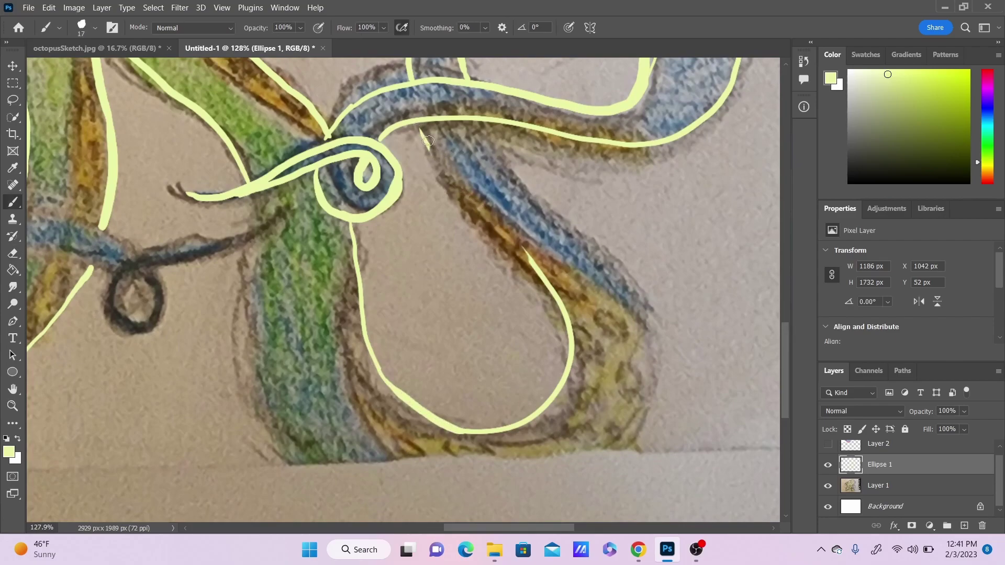
# - Complete the inner edge of the bottom right arm's loop up to the crossing arm, then erase and redraw its lower left curve
pyautogui.moveTo(428, 138); pyautogui.dragTo(534, 269)
pyautogui.press('e')
pyautogui.moveTo(382, 372)
pyautogui.mouseDown()
pyautogui.moveTo(419, 414)
pyautogui.moveTo(463, 432)
pyautogui.mouseUp()
pyautogui.press('b')
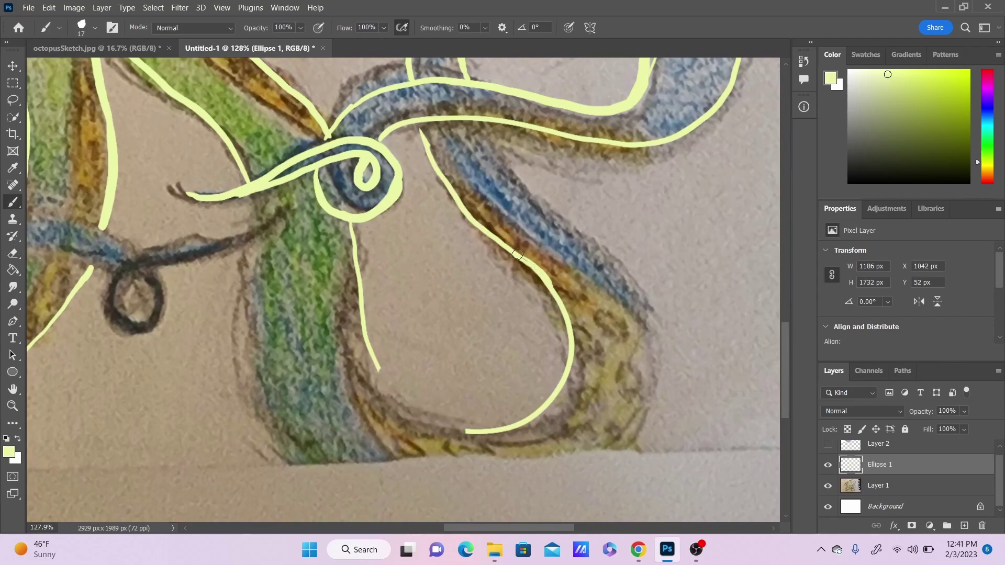
pyautogui.moveTo(412, 404); pyautogui.dragTo(411, 401)
# - Trace the outer edge of the bottom right loop around both sides, replacing the first attempt and closing the curve below the sketch
pyautogui.moveTo(253, 197); pyautogui.dragTo(498, 469)
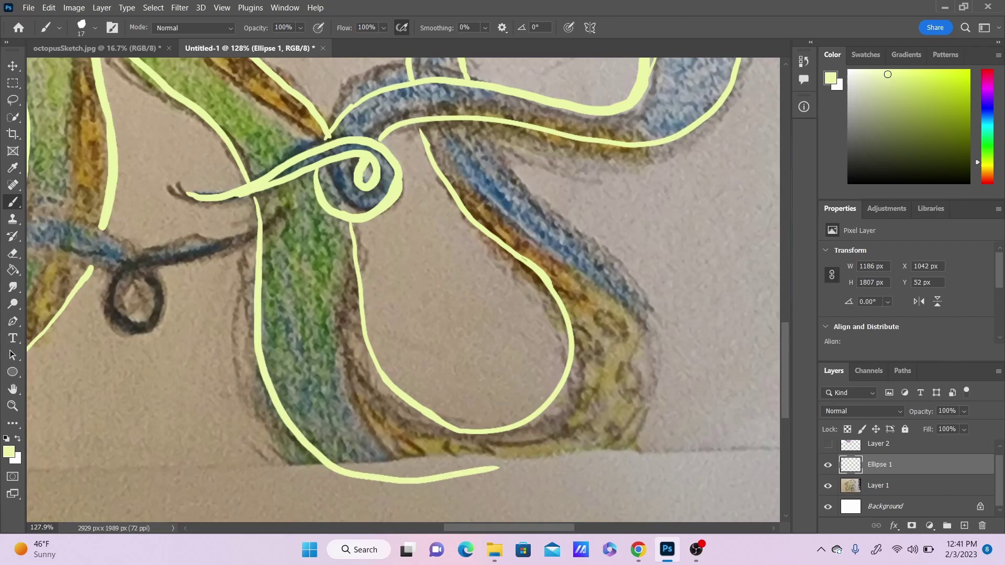
pyautogui.hotkey('ctrl', 'z')
pyautogui.moveTo(785, 361); pyautogui.dragTo(785, 370)
pyautogui.moveTo(253, 151); pyautogui.dragTo(631, 258)
pyautogui.moveTo(486, 78)
pyautogui.mouseDown()
pyautogui.moveTo(639, 286)
pyautogui.moveTo(644, 256)
pyautogui.moveTo(635, 286)
pyautogui.mouseUp()
pyautogui.press('e')
pyautogui.press('b')
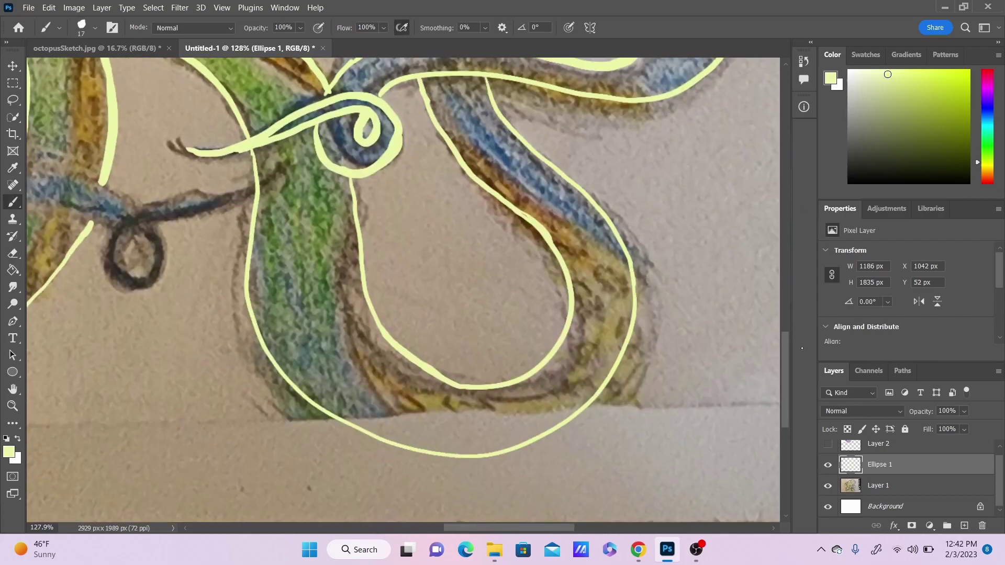
# - Trace the lines dividing the colour bands inside the green arm and the blue arm of the bottom right loop
pyautogui.scroll(4, 465, 251)
pyautogui.press('e')
pyautogui.moveTo(488, 308); pyautogui.dragTo(485, 320)
pyautogui.hscroll(-2, 485, 319)
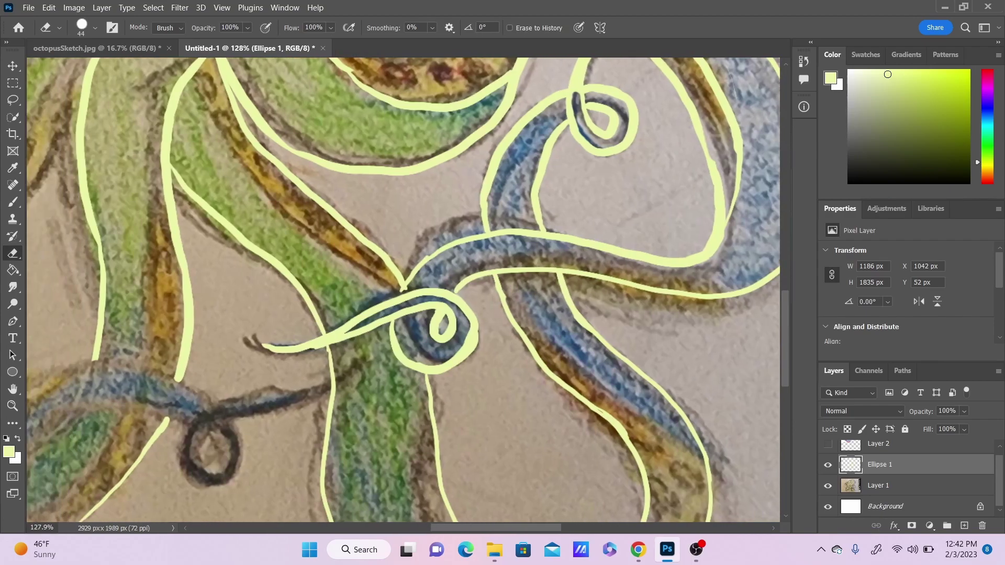
pyautogui.scroll(-3, 510, 375)
pyautogui.press('b')
pyautogui.moveTo(425, 263); pyautogui.dragTo(490, 480)
pyautogui.hotkey('ctrl', 'z')
pyautogui.moveTo(296, 91)
pyautogui.mouseDown()
pyautogui.moveTo(385, 246)
pyautogui.moveTo(539, 457)
pyautogui.mouseUp()
pyautogui.moveTo(562, 165); pyautogui.dragTo(676, 449)
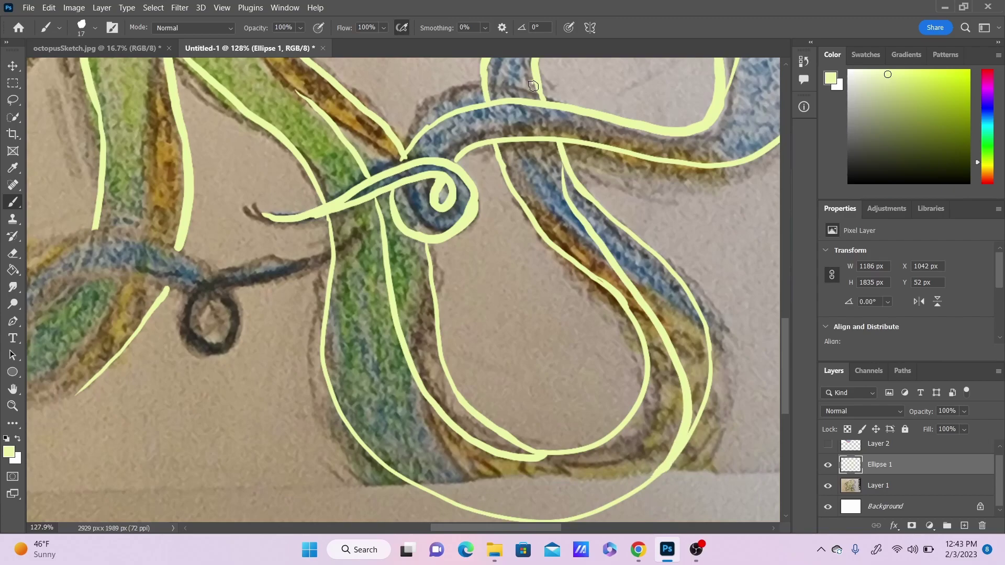
# - Extend the blue arm's dividing line past the crossing arm and erase the part that overlaps it
pyautogui.moveTo(540, 154); pyautogui.dragTo(576, 216)
pyautogui.press('e')
pyautogui.moveTo(568, 201)
pyautogui.mouseDown()
pyautogui.moveTo(564, 165)
pyautogui.moveTo(538, 159)
pyautogui.mouseUp()
pyautogui.press('b')
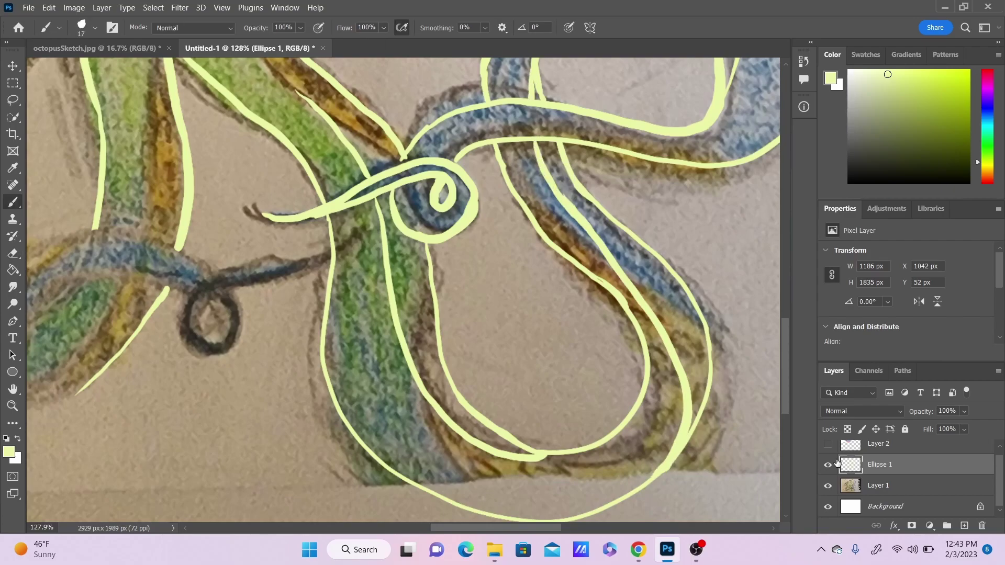
pyautogui.scroll(5, 538, 488)
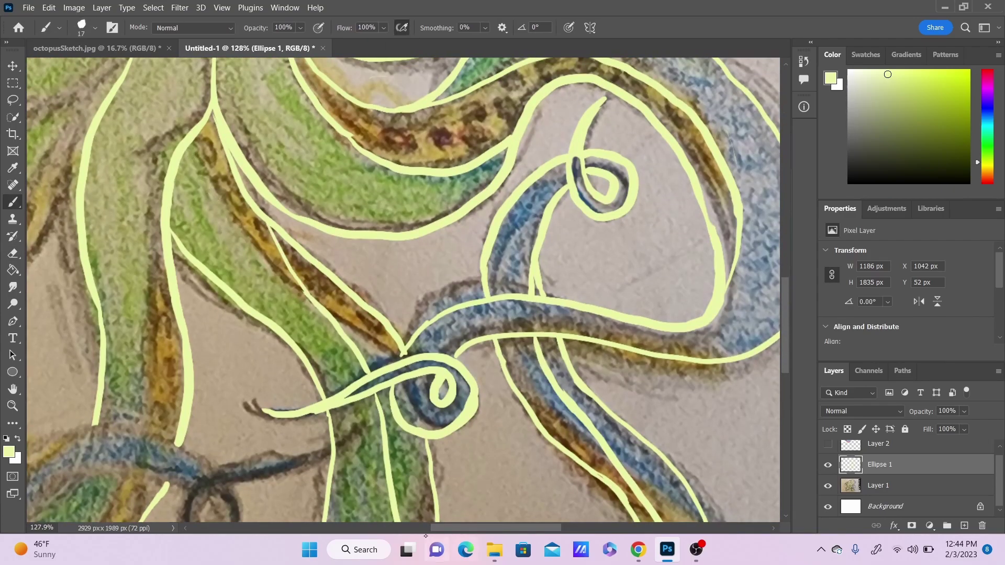
# - Trace the upper and lower edges of the left arm with the red suckers, joining them to the body outline
pyautogui.moveTo(529, 527); pyautogui.dragTo(468, 528)
pyautogui.moveTo(785, 314); pyautogui.dragTo(785, 234)
pyautogui.moveTo(170, 235)
pyautogui.mouseDown()
pyautogui.moveTo(377, 262)
pyautogui.moveTo(463, 186)
pyautogui.mouseUp()
pyautogui.moveTo(63, 257); pyautogui.dragTo(145, 404)
pyautogui.moveTo(492, 309); pyautogui.dragTo(145, 405)
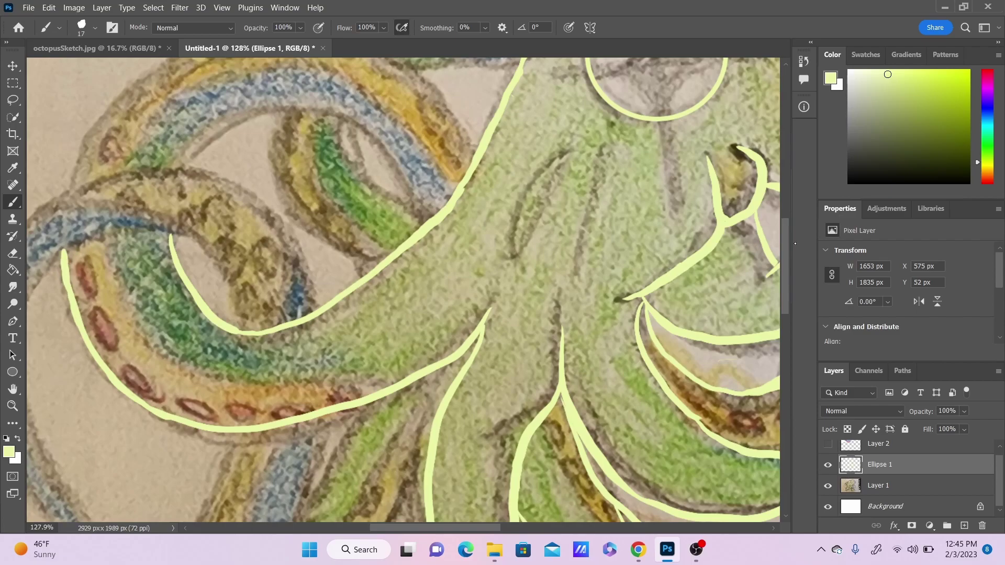
# - Trace the inner and outer edges of the arching yellow and blue arm left of the eye
pyautogui.scroll(3, 403, 288)
pyautogui.moveTo(182, 317); pyautogui.dragTo(422, 374)
pyautogui.moveTo(71, 332)
pyautogui.mouseDown()
pyautogui.moveTo(450, 257)
pyautogui.moveTo(473, 311)
pyautogui.mouseUp()
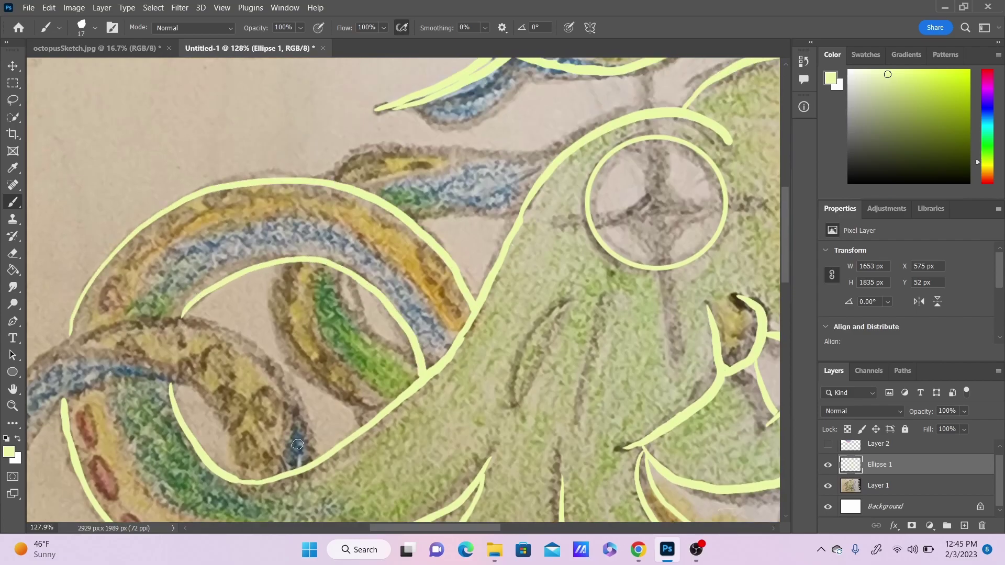
# - Trace the outer and inner edges of the brown arm curling over the left loop and into its blue bend
pyautogui.moveTo(313, 438); pyautogui.dragTo(315, 459)
pyautogui.moveTo(44, 358)
pyautogui.mouseDown()
pyautogui.moveTo(202, 318)
pyautogui.moveTo(261, 348)
pyautogui.moveTo(314, 449)
pyautogui.mouseUp()
pyautogui.moveTo(52, 402)
pyautogui.mouseDown()
pyautogui.moveTo(153, 381)
pyautogui.moveTo(237, 479)
pyautogui.mouseUp()
pyautogui.moveTo(409, 528); pyautogui.dragTo(376, 528)
pyautogui.moveTo(181, 419)
pyautogui.mouseDown()
pyautogui.moveTo(275, 336)
pyautogui.moveTo(250, 350)
pyautogui.mouseUp()
pyautogui.hotkey('ctrl', 'z')
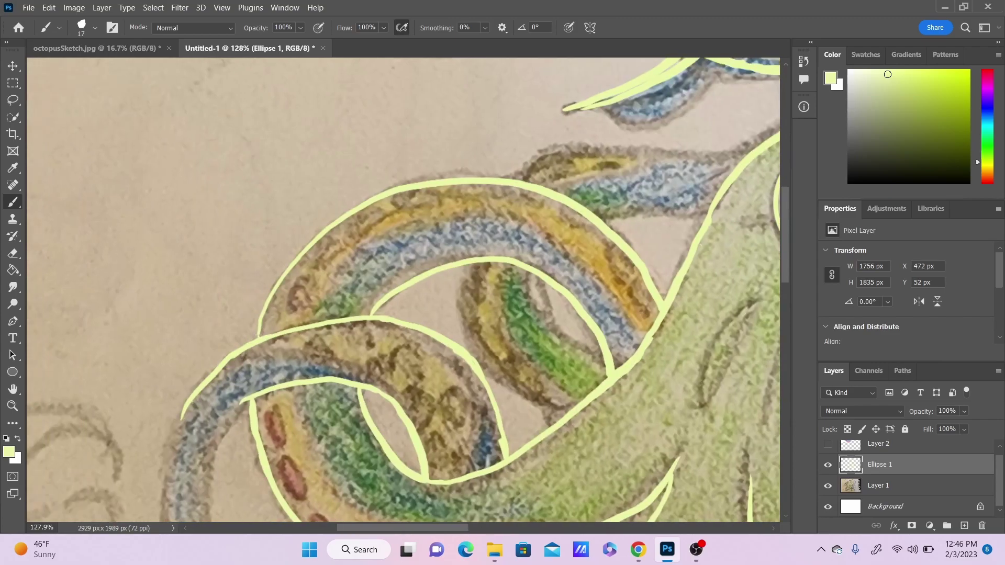
# - Save the document under the name Octopus
pyautogui.hotkey('ctrl', 's')
pyautogui.press('Return')
# - Trace the line dividing the yellow and blue bands of the arching left arm, redoing the first stroke
pyautogui.moveTo(301, 325)
pyautogui.mouseDown()
pyautogui.moveTo(497, 224)
pyautogui.moveTo(479, 217)
pyautogui.moveTo(536, 215)
pyautogui.mouseUp()
pyautogui.hotkey('ctrl', 'z')
pyautogui.hotkey('ctrl', 'z')
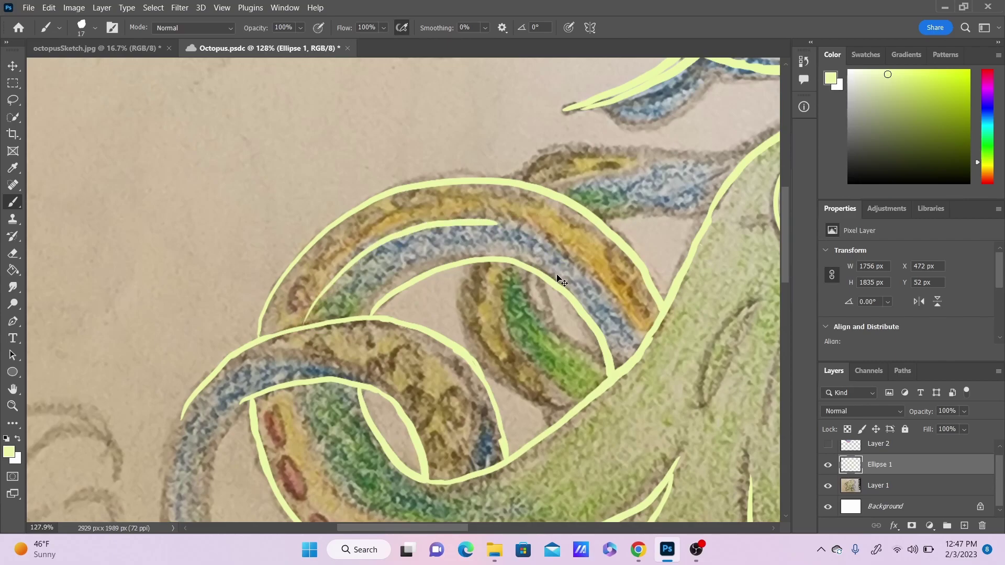
pyautogui.moveTo(315, 321)
pyautogui.mouseDown()
pyautogui.moveTo(484, 226)
pyautogui.moveTo(645, 344)
pyautogui.moveTo(536, 242)
pyautogui.moveTo(643, 331)
pyautogui.mouseUp()
pyautogui.press('e')
pyautogui.press('b')
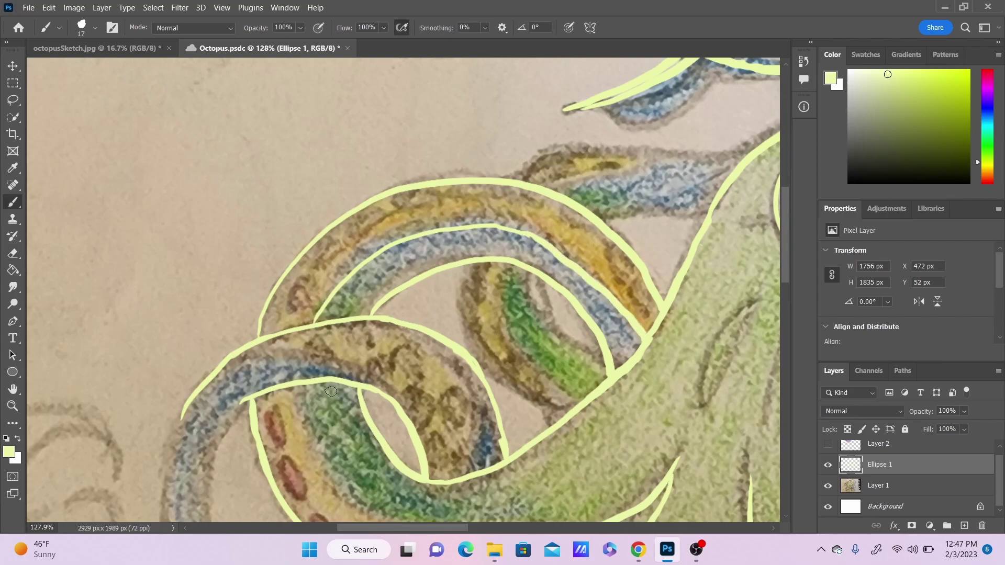
# - Trace the line between the green band and the red sucker band of the lower left arm
pyautogui.scroll(-3, 301, 398)
pyautogui.moveTo(298, 182)
pyautogui.mouseDown()
pyautogui.moveTo(623, 310)
pyautogui.moveTo(596, 300)
pyautogui.mouseUp()
pyautogui.press('e')
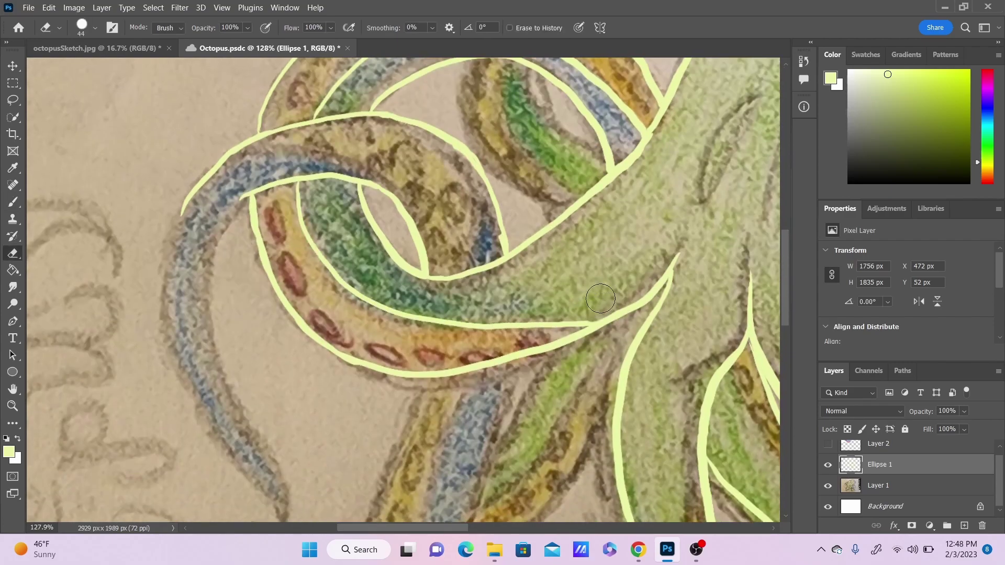
pyautogui.press('b')
# - Trace the edges and dividing line of the small green and brown arm seen through the arch
pyautogui.scroll(3, 539, 225)
pyautogui.moveTo(468, 195); pyautogui.dragTo(554, 354)
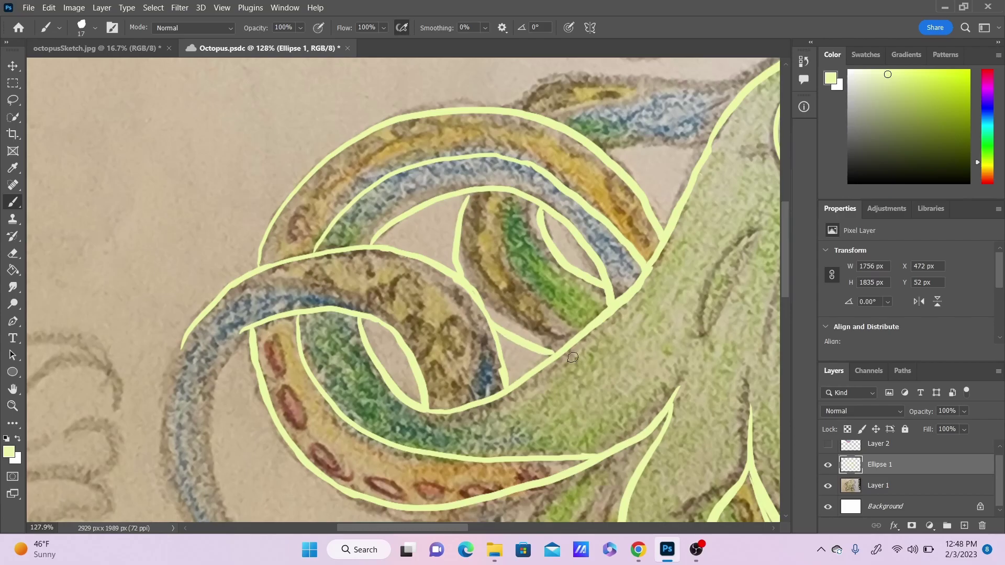
pyautogui.moveTo(507, 193)
pyautogui.mouseDown()
pyautogui.moveTo(590, 325)
pyautogui.moveTo(711, 297)
pyautogui.mouseUp()
# - Trace the upper edge of the short blue and brown arm between the arch and the head
pyautogui.scroll(-7, 775, 254)
pyautogui.scroll(10, 602, 307)
pyautogui.moveTo(507, 266); pyautogui.dragTo(750, 243)
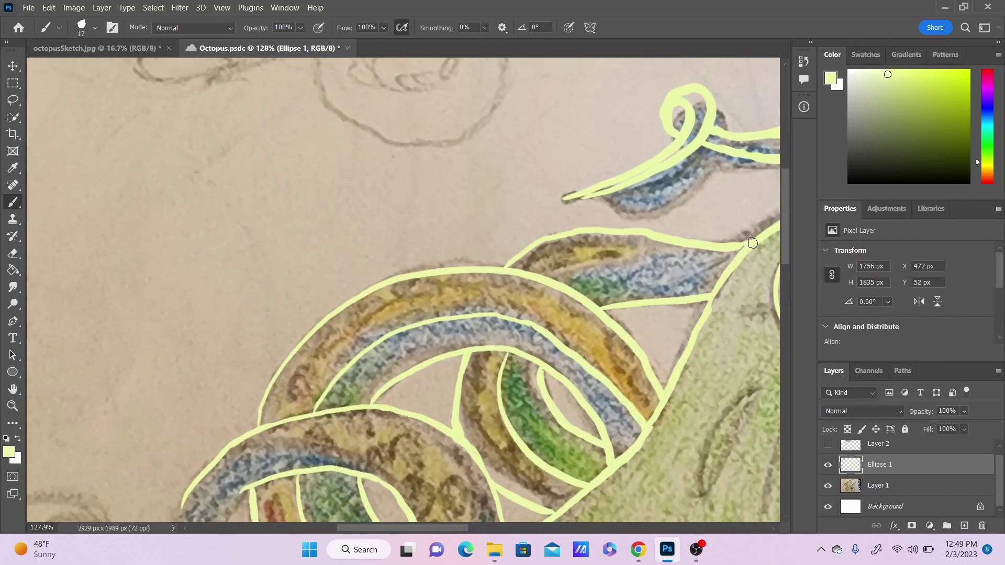
# - Trace both edges of the long blue arm hanging on the far left, finishing with its small curled tip
pyautogui.scroll(-5, 419, 235)
pyautogui.moveTo(188, 80)
pyautogui.mouseDown()
pyautogui.moveTo(277, 427)
pyautogui.moveTo(263, 414)
pyautogui.moveTo(279, 429)
pyautogui.mouseUp()
pyautogui.moveTo(266, 497); pyautogui.dragTo(294, 395)
pyautogui.moveTo(243, 74)
pyautogui.mouseDown()
pyautogui.moveTo(204, 199)
pyautogui.moveTo(301, 417)
pyautogui.mouseUp()
pyautogui.press('e')
pyautogui.press('b')
pyautogui.moveTo(280, 351); pyautogui.dragTo(293, 407)
pyautogui.moveTo(244, 296); pyautogui.dragTo(280, 353)
pyautogui.moveTo(225, 270); pyautogui.dragTo(257, 318)
pyautogui.hotkey('ctrl', 'z')
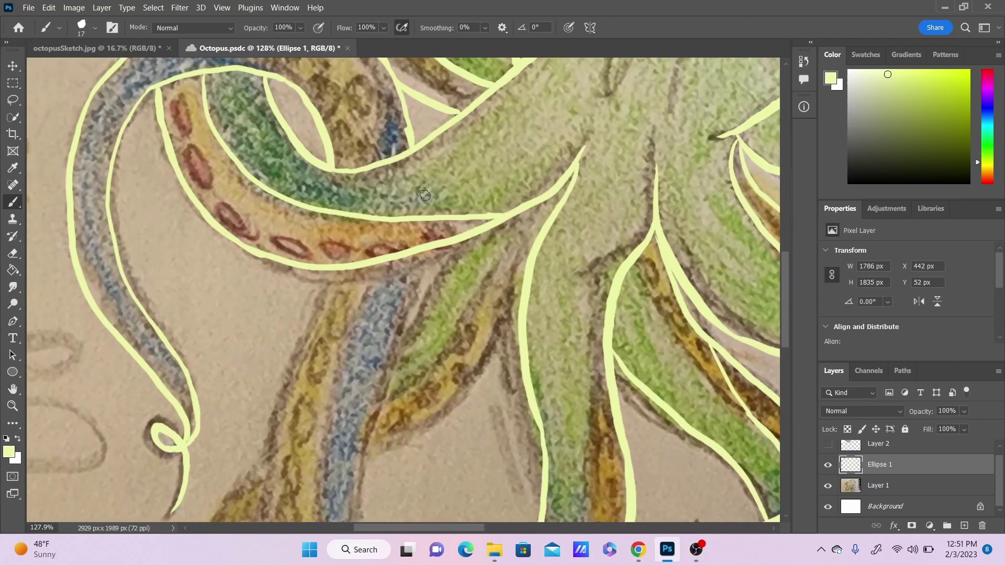
pyautogui.moveTo(425, 252); pyautogui.dragTo(358, 463)
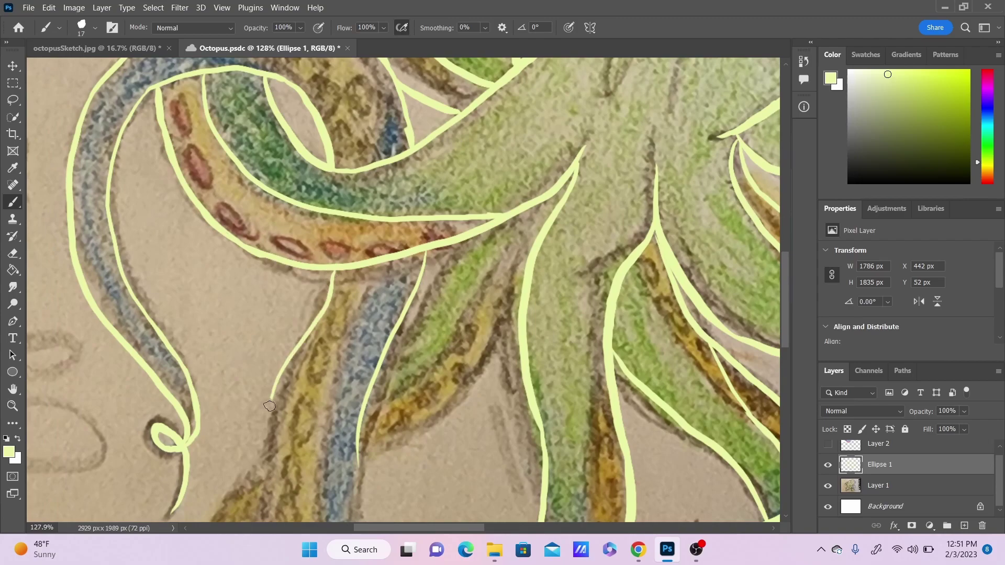
pyautogui.scroll(-3, 334, 314)
pyautogui.moveTo(357, 298); pyautogui.dragTo(366, 407)
pyautogui.moveTo(281, 411); pyautogui.dragTo(344, 504)
pyautogui.scroll(-3, 351, 492)
pyautogui.hotkey('ctrl', 'z')
pyautogui.hotkey('ctrl', 'z')
pyautogui.hotkey('ctrl', 'z')
pyautogui.hotkey('ctrl', 'z')
# - Trace the upper and lower edges of the bottom left crossing arm and the green bend beneath it
pyautogui.moveTo(439, 446); pyautogui.dragTo(576, 379)
pyautogui.moveTo(429, 453); pyautogui.dragTo(650, 329)
pyautogui.moveTo(368, 403); pyautogui.dragTo(651, 303)
pyautogui.hotkey('ctrl', 'z')
# - Trace both edges of the yellow and blue descending arm and the inner and outer edges of the green U-bend beside it
pyautogui.moveTo(360, 241); pyautogui.dragTo(422, 339)
pyautogui.moveTo(261, 235); pyautogui.dragTo(366, 409)
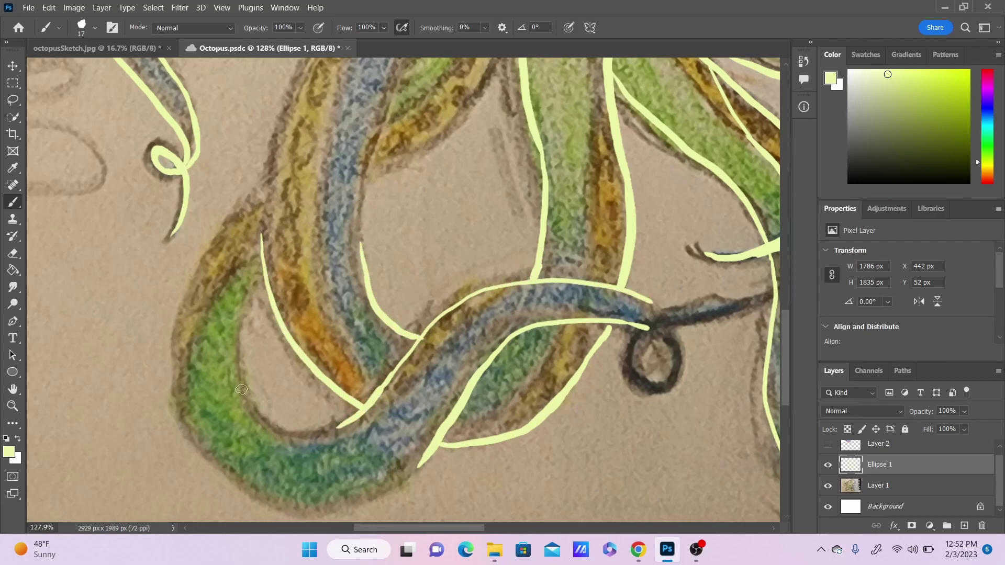
pyautogui.moveTo(278, 127); pyautogui.dragTo(286, 327)
pyautogui.moveTo(388, 81); pyautogui.dragTo(361, 255)
pyautogui.hotkey('ctrl', 'z')
pyautogui.moveTo(384, 100); pyautogui.dragTo(360, 254)
pyautogui.hotkey('ctrl', 'z')
pyautogui.moveTo(258, 279)
pyautogui.mouseDown()
pyautogui.moveTo(304, 437)
pyautogui.moveTo(337, 425)
pyautogui.mouseUp()
pyautogui.moveTo(261, 180)
pyautogui.mouseDown()
pyautogui.moveTo(309, 515)
pyautogui.moveTo(391, 493)
pyautogui.mouseUp()
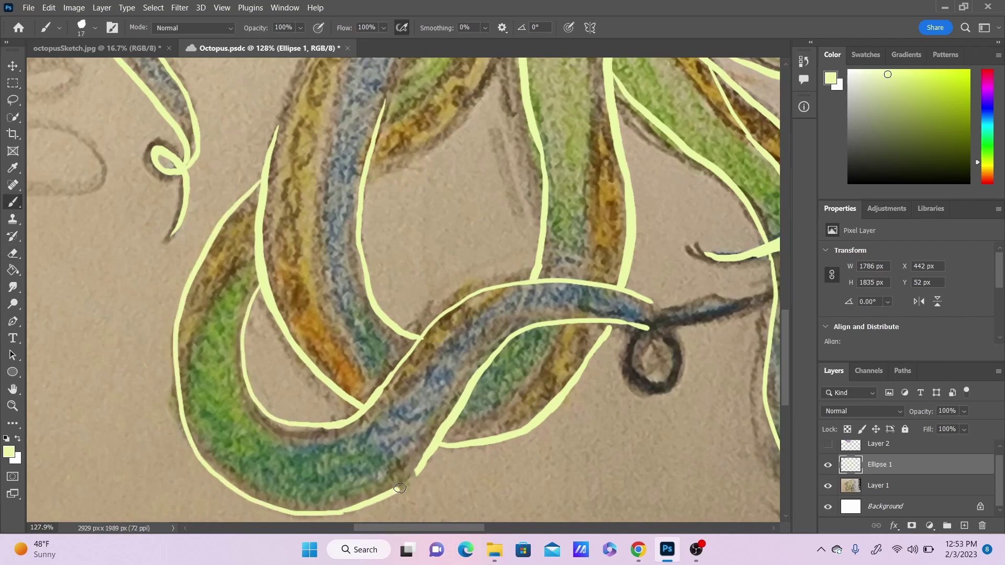
# - Trace the spiral and thin pointed tip of the bottom left crossing arm, erasing the overlapping strokes
pyautogui.hscroll(5, 370, 260)
pyautogui.press('e')
pyautogui.moveTo(332, 330)
pyautogui.mouseDown()
pyautogui.moveTo(234, 330)
pyautogui.moveTo(327, 346)
pyautogui.moveTo(335, 401)
pyautogui.mouseUp()
pyautogui.press('b')
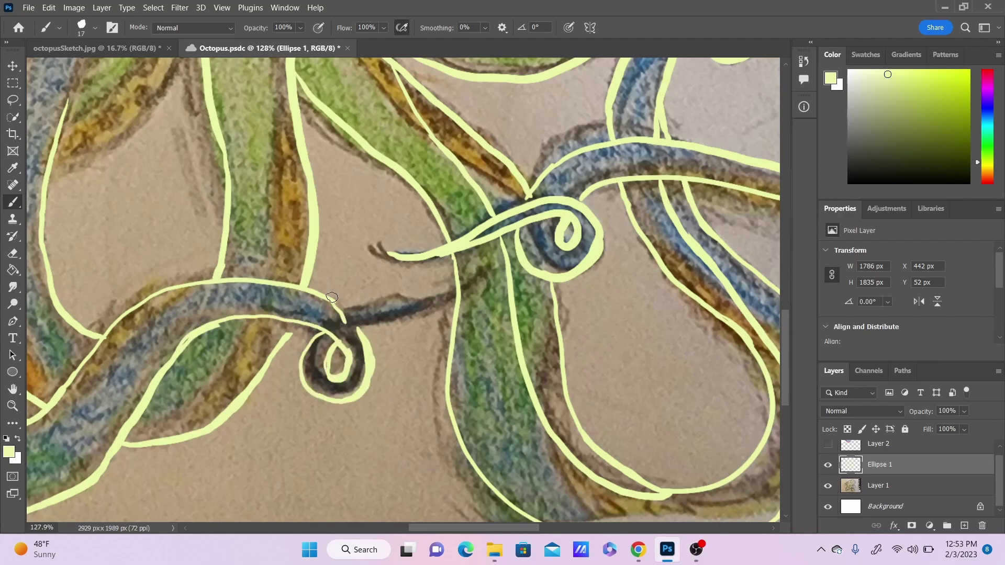
pyautogui.moveTo(358, 314); pyautogui.dragTo(409, 305)
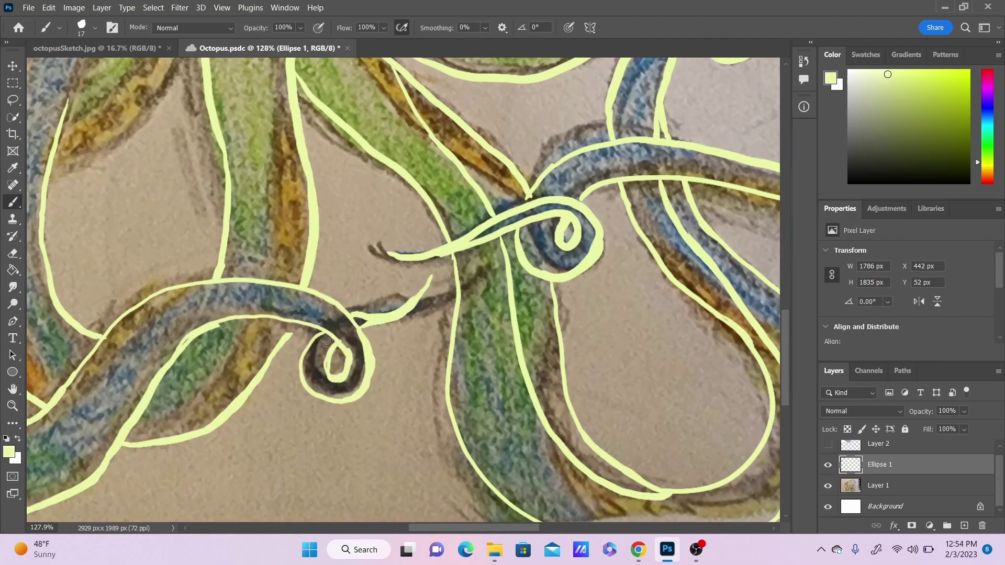
pyautogui.hotkey('ctrl', 'z')
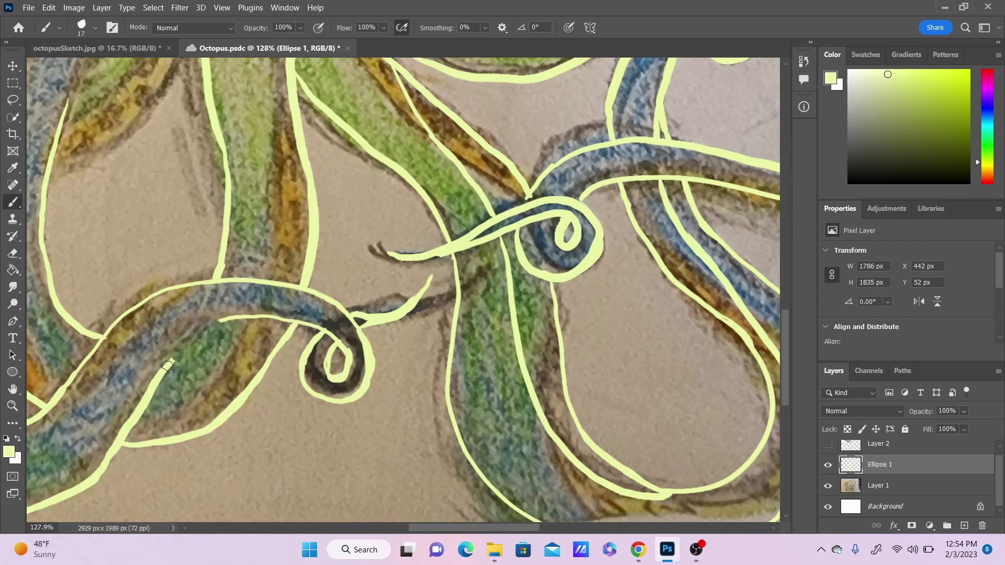
# - Trace the edges and band lines of the yellow, blue and green arms emerging below the red-suckered arm
pyautogui.scroll(4, 403, 289)
pyautogui.hscroll(-6, 403, 289)
pyautogui.moveTo(298, 343); pyautogui.dragTo(330, 269)
pyautogui.moveTo(428, 230); pyautogui.dragTo(403, 320)
pyautogui.moveTo(494, 174)
pyautogui.mouseDown()
pyautogui.moveTo(432, 278)
pyautogui.moveTo(413, 292)
pyautogui.mouseUp()
pyautogui.moveTo(544, 211); pyautogui.dragTo(495, 311)
pyautogui.moveTo(383, 400); pyautogui.dragTo(505, 299)
pyautogui.moveTo(500, 253); pyautogui.dragTo(394, 357)
pyautogui.moveTo(387, 208); pyautogui.dragTo(342, 498)
# - Trace the lines dividing the colour bands in the bottom left arms, undoing the misplaced strokes
pyautogui.scroll(-4, 343, 499)
pyautogui.moveTo(341, 277); pyautogui.dragTo(398, 384)
pyautogui.moveTo(464, 434); pyautogui.dragTo(589, 317)
pyautogui.hotkey('ctrl', 'z')
pyautogui.moveTo(620, 70)
pyautogui.mouseDown()
pyautogui.moveTo(591, 193)
pyautogui.moveTo(604, 275)
pyautogui.mouseUp()
pyautogui.hotkey('ctrl', 'z')
pyautogui.moveTo(210, 364); pyautogui.dragTo(272, 242)
pyautogui.moveTo(366, 423); pyautogui.dragTo(535, 285)
# - Trace the line dividing the blue and brown bands of the curled left arm
pyautogui.scroll(9, 535, 285)
pyautogui.moveTo(111, 317); pyautogui.dragTo(306, 299)
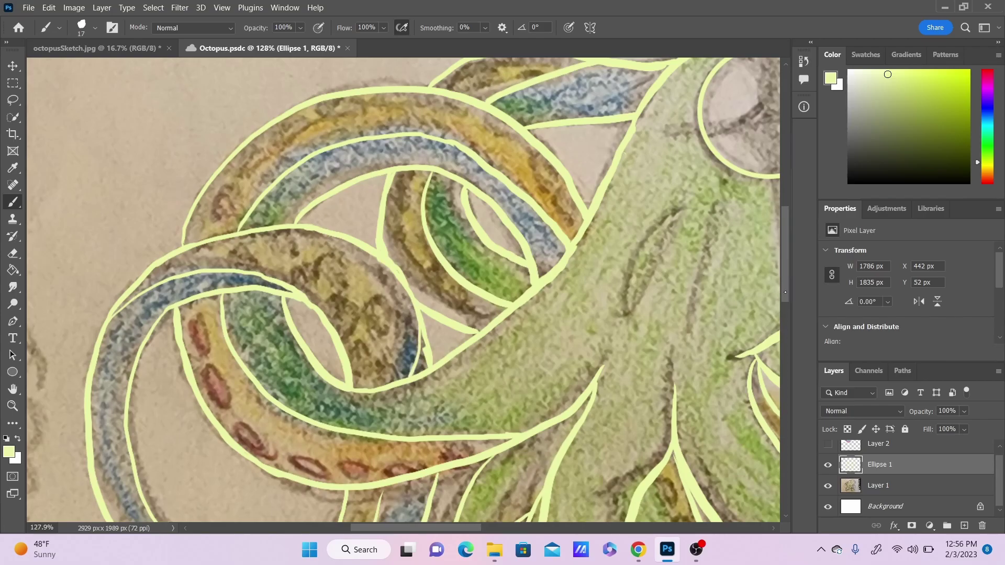
# - Add a short touch-up stroke to the octopus outline
pyautogui.moveTo(785, 290); pyautogui.dragTo(786, 346)
pyautogui.press('z')
pyautogui.moveTo(461, 360); pyautogui.dragTo(366, 360)
pyautogui.moveTo(434, 529); pyautogui.dragTo(492, 528)
pyautogui.moveTo(474, 147); pyautogui.dragTo(550, 146)
pyautogui.press('b')
pyautogui.moveTo(438, 184); pyautogui.dragTo(453, 180)
# - Compare the whole tracing with and without the sketch photo and leave Layer 1 hidden
pyautogui.press('z')
pyautogui.moveTo(580, 174); pyautogui.dragTo(497, 174)
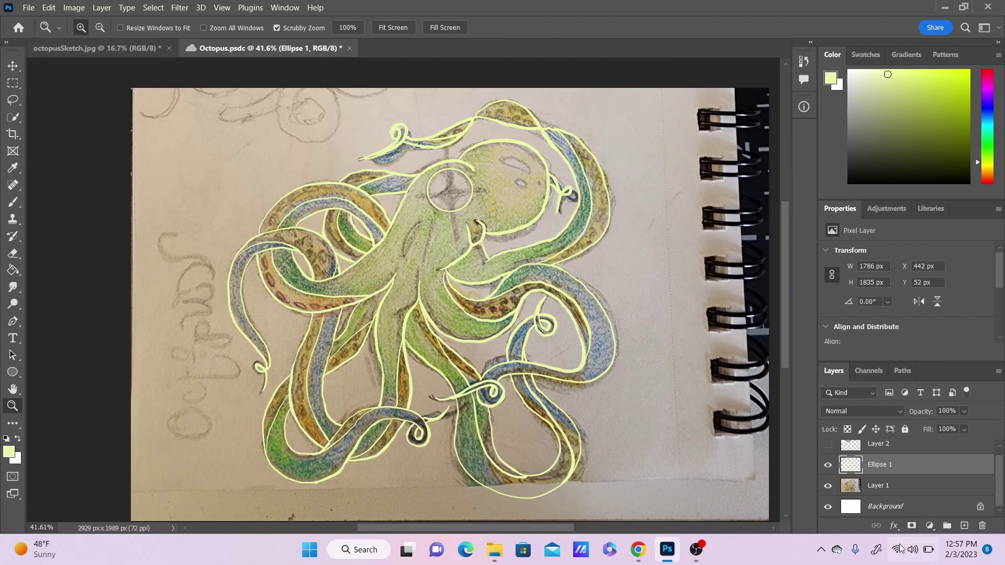
pyautogui.click(828, 486)
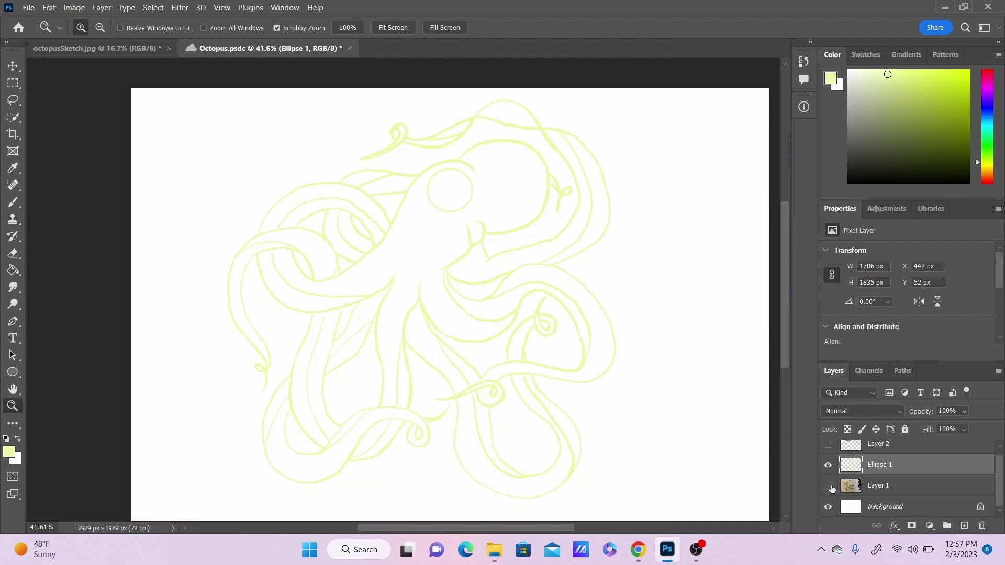
pyautogui.click(828, 486)
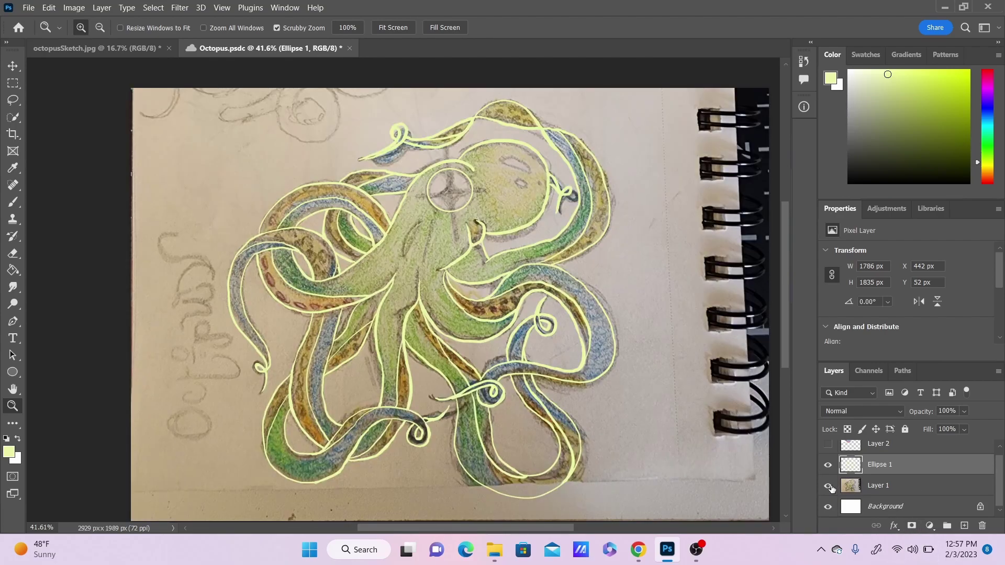
pyautogui.click(828, 486)
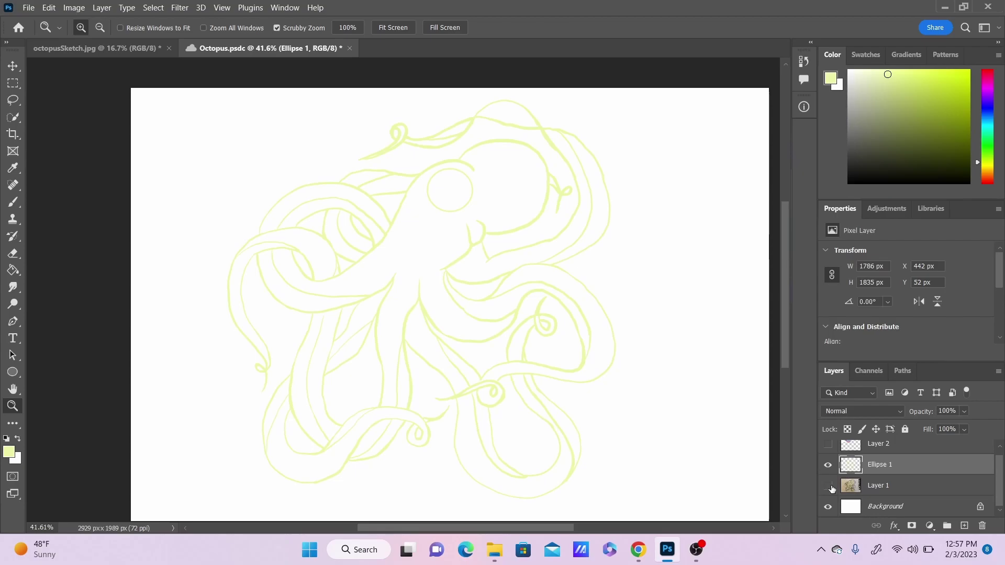
pyautogui.click(828, 486)
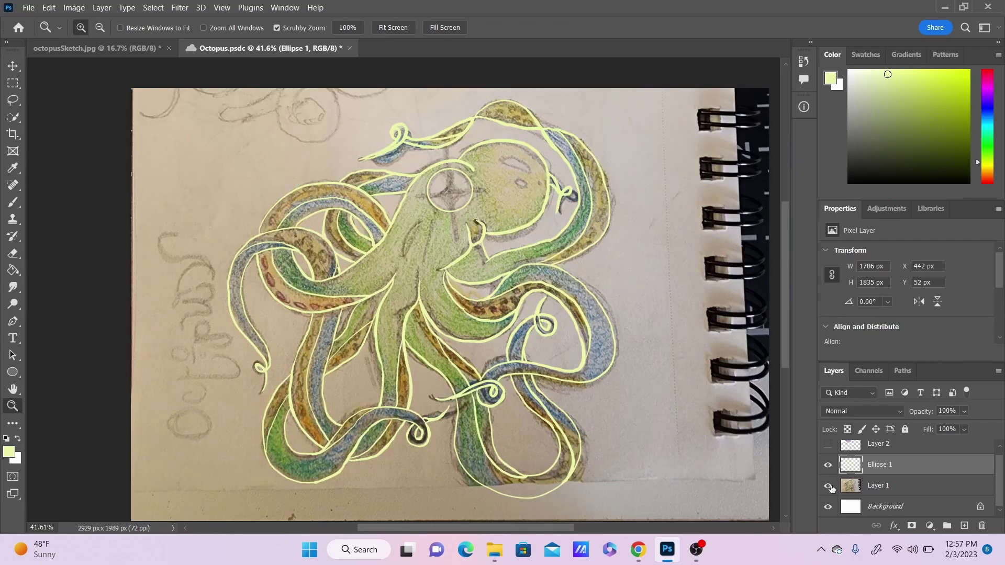
pyautogui.click(828, 486)
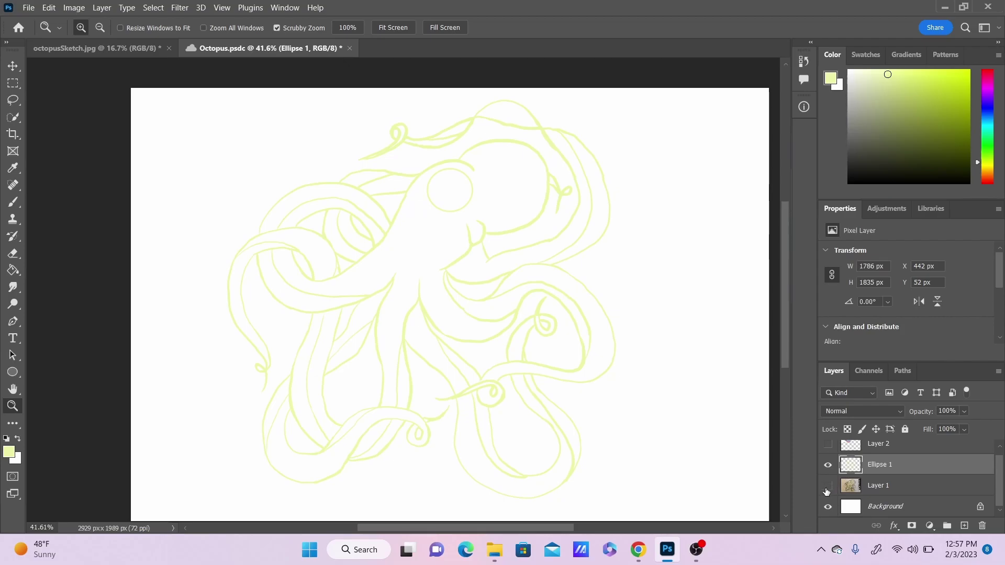
# - Fill the Background layer with black
pyautogui.click(904, 509)
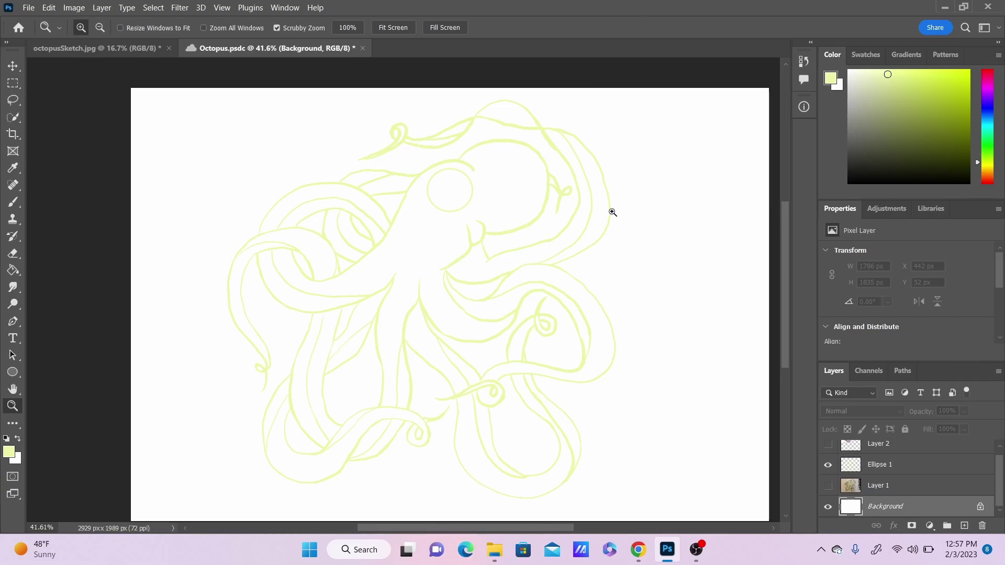
pyautogui.press('g')
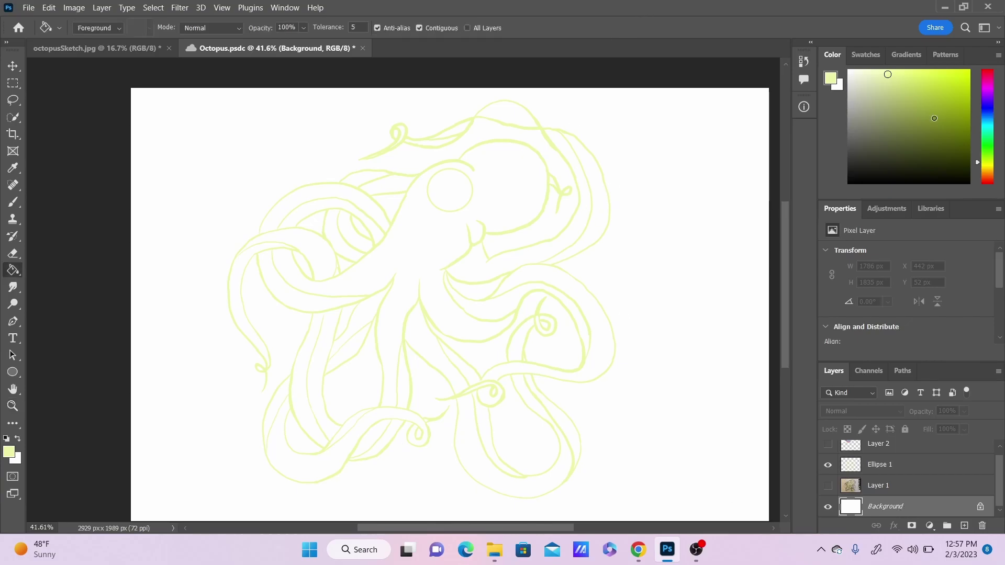
pyautogui.click(718, 245)
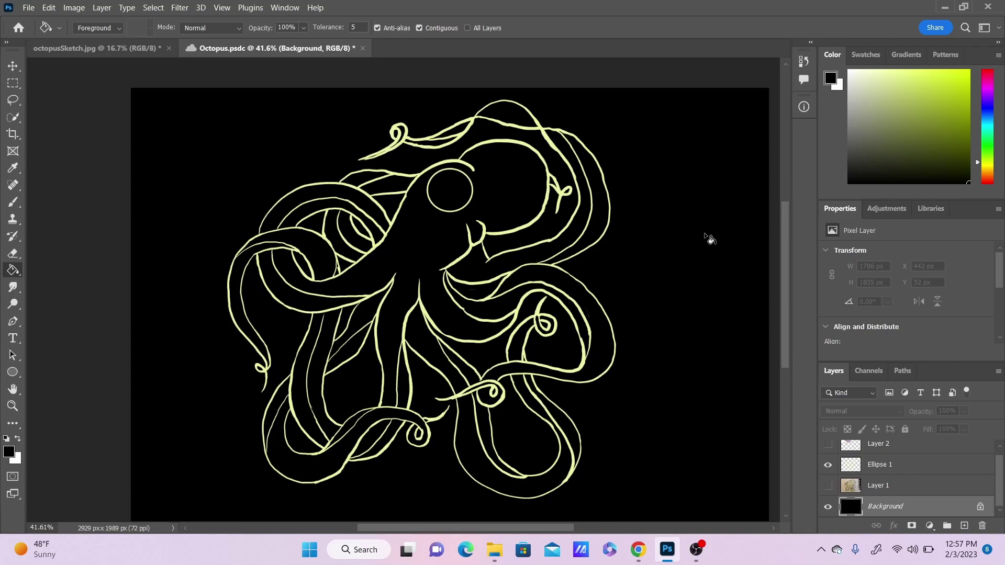
# - Create a new layer directly above Layer 1 and below the Ellipse 1 outlines for the colour painting
pyautogui.press('b')
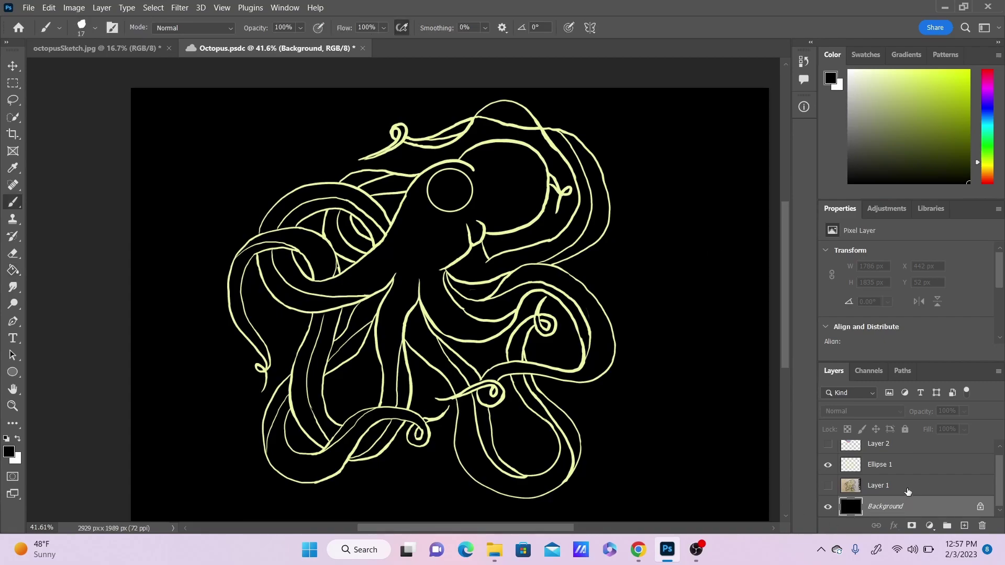
pyautogui.click(906, 465)
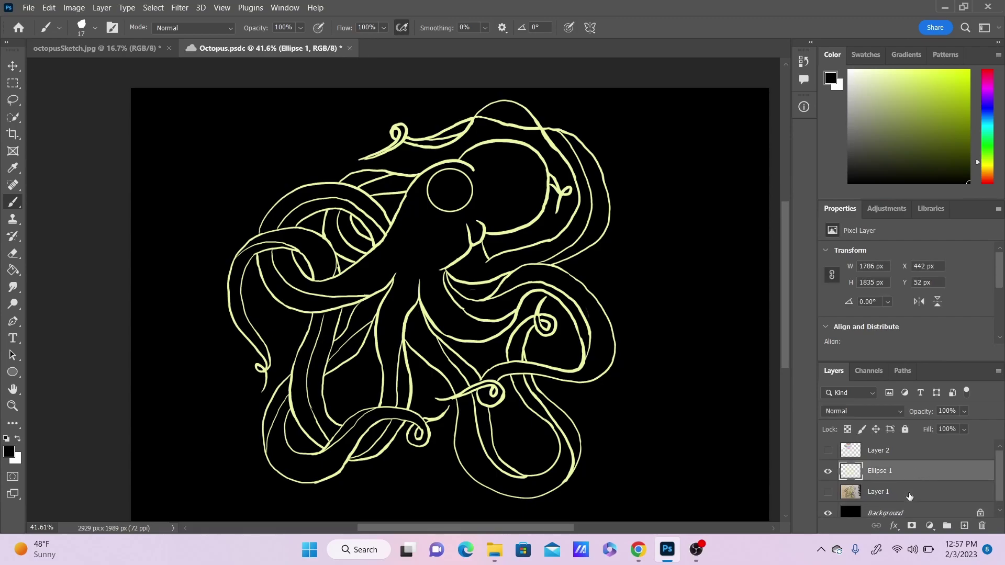
pyautogui.click(920, 493)
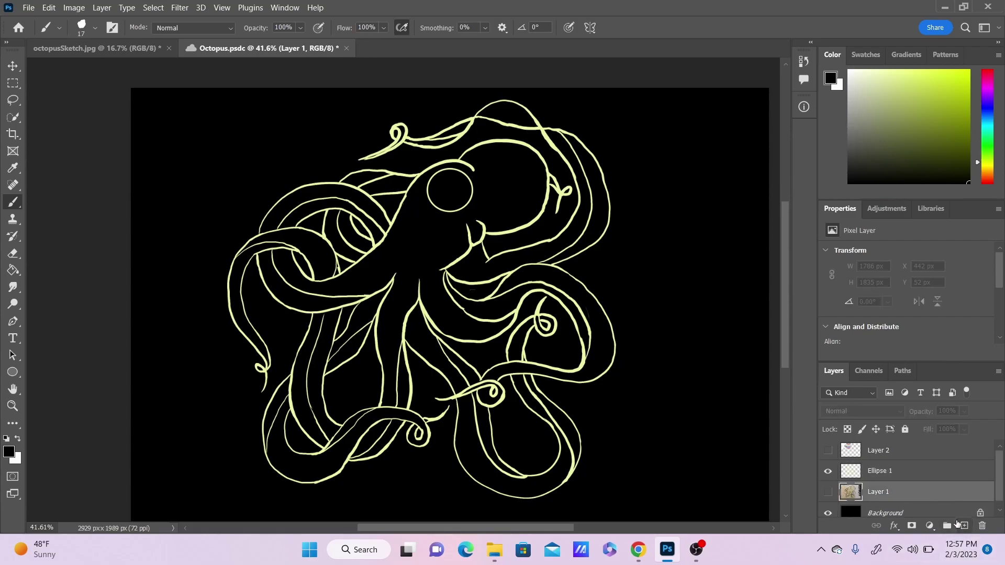
pyautogui.click(962, 525)
pyautogui.click(902, 476)
pyautogui.click(908, 496)
# - Examine the colour palette reference on Layer 2 beside the outlined octopus, leaving the reference hidden
pyautogui.press('z')
pyautogui.moveTo(402, 283); pyautogui.dragTo(394, 306)
pyautogui.hotkey('ctrl', '0')
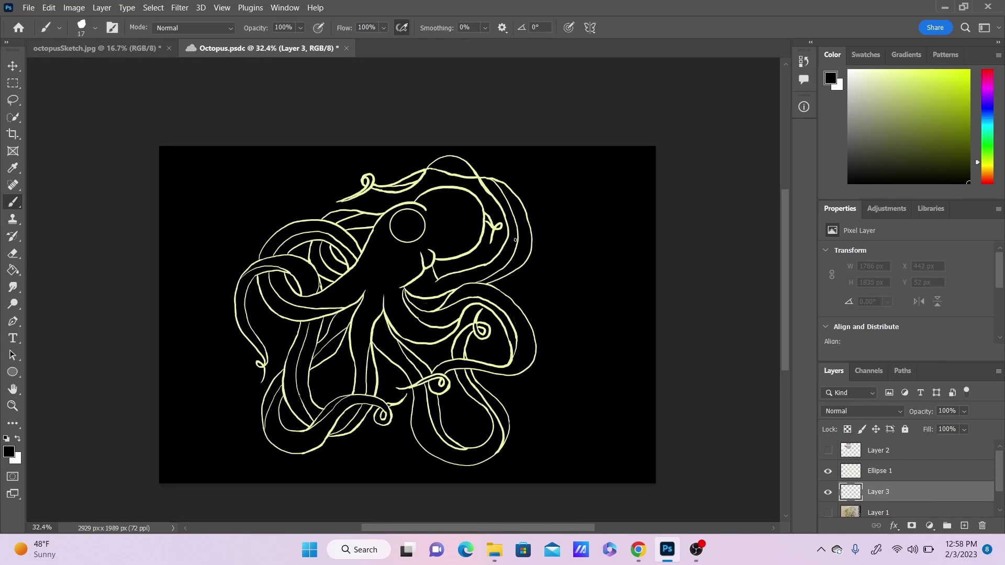
pyautogui.moveTo(402, 237); pyautogui.dragTo(451, 243)
pyautogui.scroll(4, 631, 280)
pyautogui.scroll(-1, 635, 318)
pyautogui.moveTo(567, 371); pyautogui.dragTo(736, 431)
pyautogui.click(829, 452)
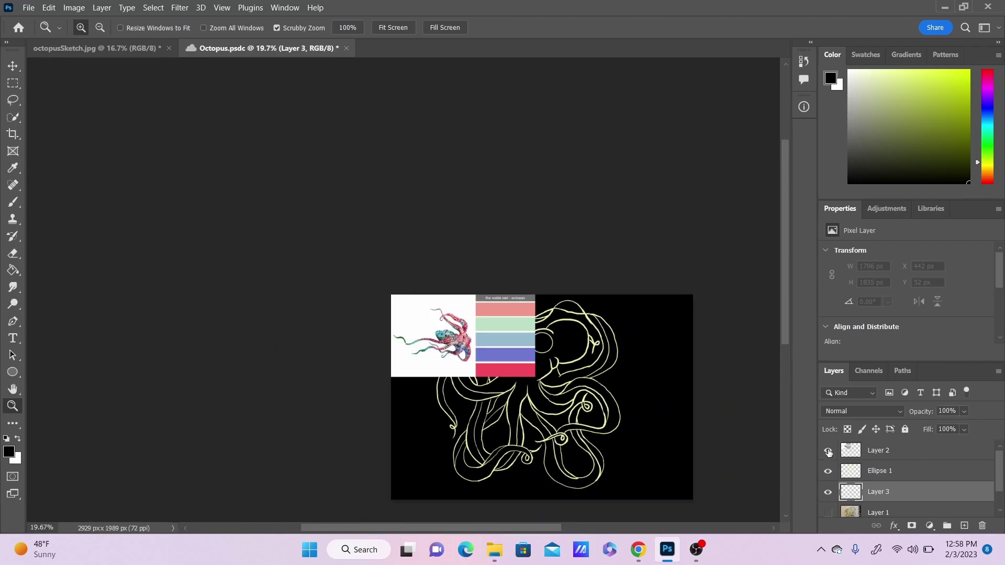
pyautogui.moveTo(613, 417); pyautogui.dragTo(646, 421)
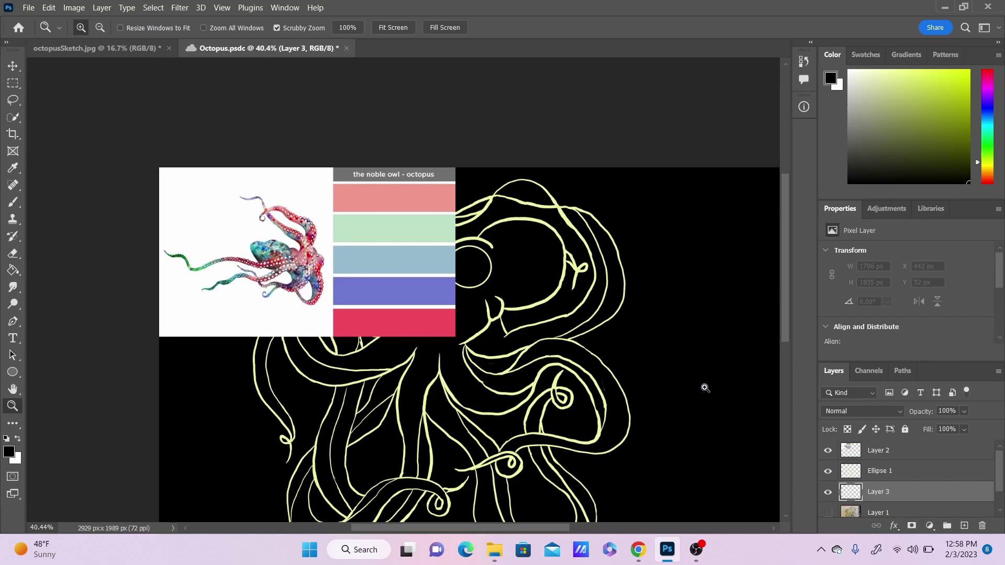
pyautogui.click(827, 453)
# - Paint the inside of the octopus's eye circle white with a 55 px brush
pyautogui.moveTo(444, 281); pyautogui.dragTo(462, 281)
pyautogui.click(13, 202)
pyautogui.click(848, 70)
pyautogui.hscroll(5, 419, 343)
pyautogui.click(94, 28)
pyautogui.moveTo(81, 71); pyautogui.dragTo(86, 72)
pyautogui.moveTo(366, 246)
pyautogui.mouseDown()
pyautogui.moveTo(389, 246)
pyautogui.moveTo(361, 287)
pyautogui.moveTo(334, 262)
pyautogui.mouseUp()
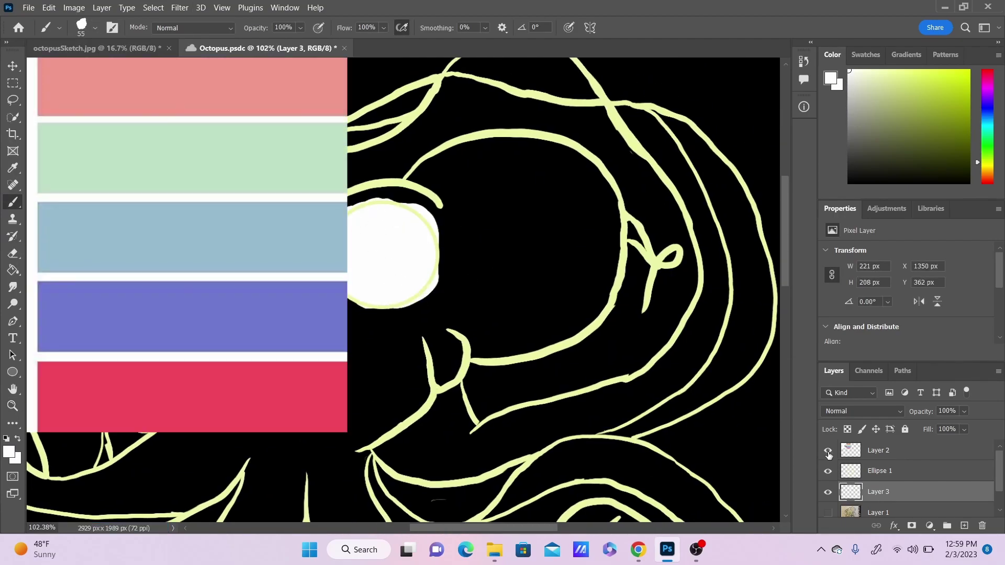
# - Sample the mint green from the Layer 2 palette and paint along the inside of the head outline
pyautogui.click(828, 452)
pyautogui.keyDown('alt'); pyautogui.click(176, 146); pyautogui.keyUp('alt')
pyautogui.click(828, 453)
pyautogui.moveTo(450, 349)
pyautogui.mouseDown()
pyautogui.moveTo(451, 365)
pyautogui.moveTo(455, 342)
pyautogui.moveTo(539, 340)
pyautogui.moveTo(539, 311)
pyautogui.mouseUp()
pyautogui.hotkey('ctrl', 'space')
pyautogui.moveTo(495, 348)
pyautogui.mouseDown()
pyautogui.moveTo(712, 162)
pyautogui.moveTo(675, 62)
pyautogui.mouseUp()
pyautogui.scroll(5, 524, 210)
pyautogui.moveTo(286, 291)
pyautogui.mouseDown()
pyautogui.moveTo(355, 341)
pyautogui.moveTo(377, 469)
pyautogui.mouseUp()
pyautogui.moveTo(321, 250)
pyautogui.mouseDown()
pyautogui.moveTo(396, 205)
pyautogui.moveTo(673, 253)
pyautogui.mouseUp()
# - Paint mint green around the eye and fill the remaining interior of the head
pyautogui.scroll(-10, 628, 262)
pyautogui.scroll(4, 471, 272)
pyautogui.moveTo(369, 303)
pyautogui.mouseDown()
pyautogui.moveTo(330, 368)
pyautogui.moveTo(340, 440)
pyautogui.mouseUp()
pyautogui.moveTo(268, 112)
pyautogui.mouseDown()
pyautogui.moveTo(283, 134)
pyautogui.moveTo(157, 168)
pyautogui.moveTo(146, 190)
pyautogui.moveTo(112, 175)
pyautogui.mouseUp()
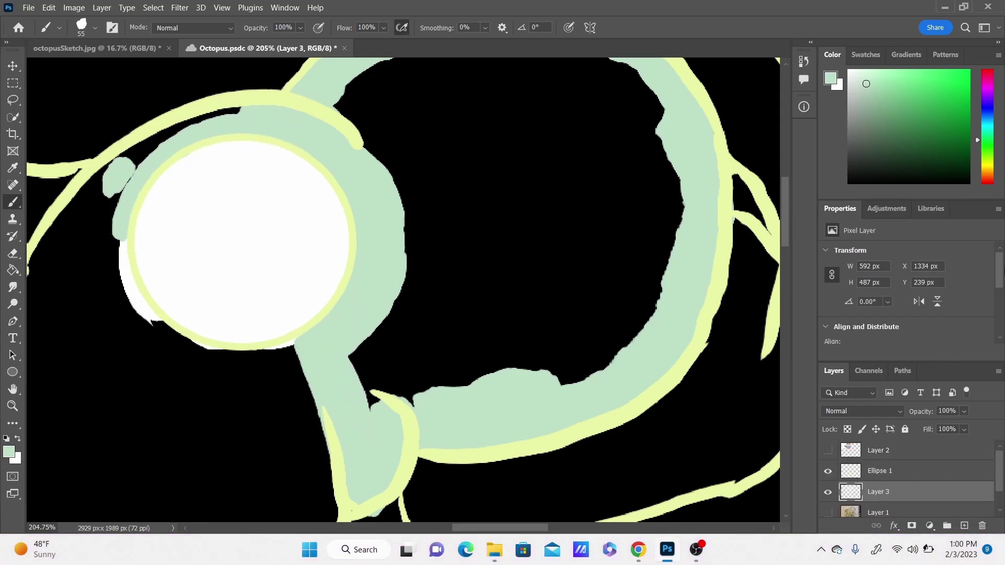
pyautogui.moveTo(73, 225)
pyautogui.mouseDown()
pyautogui.moveTo(202, 123)
pyautogui.moveTo(90, 225)
pyautogui.moveTo(171, 337)
pyautogui.moveTo(304, 366)
pyautogui.mouseUp()
pyautogui.press('g')
pyautogui.click(581, 283)
# - Paint the face and upper body mint green down to the arm bases, filling the enclosed gap
pyautogui.press('b')
pyautogui.moveTo(785, 212)
pyautogui.mouseDown()
pyautogui.moveTo(785, 182)
pyautogui.moveTo(785, 229)
pyautogui.mouseUp()
pyautogui.moveTo(499, 527); pyautogui.dragTo(450, 528)
pyautogui.moveTo(414, 209)
pyautogui.mouseDown()
pyautogui.moveTo(453, 152)
pyautogui.moveTo(729, 380)
pyautogui.mouseUp()
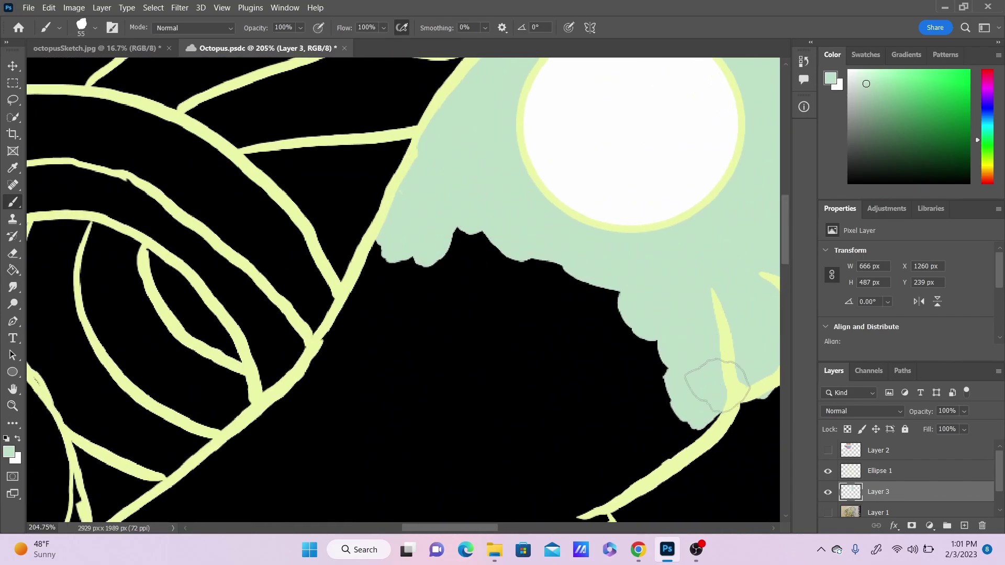
pyautogui.scroll(-3, 680, 414)
pyautogui.moveTo(178, 329)
pyautogui.mouseDown()
pyautogui.moveTo(578, 331)
pyautogui.moveTo(675, 231)
pyautogui.moveTo(331, 176)
pyautogui.moveTo(310, 190)
pyautogui.mouseUp()
pyautogui.press('g')
pyautogui.click(367, 266)
pyautogui.press('b')
pyautogui.moveTo(359, 347); pyautogui.dragTo(643, 278)
# - Mark the inner sections of the right arms and the curled left arms with short mint green strokes
pyautogui.press('z')
pyautogui.moveTo(555, 322); pyautogui.dragTo(437, 314)
pyautogui.hscroll(4, 473, 311)
pyautogui.press('b')
pyautogui.moveTo(482, 413); pyautogui.dragTo(489, 406)
pyautogui.moveTo(550, 326); pyautogui.dragTo(589, 370)
pyautogui.moveTo(89, 296); pyautogui.dragTo(172, 353)
pyautogui.hscroll(-5, 314, 246)
pyautogui.moveTo(322, 243); pyautogui.dragTo(296, 255)
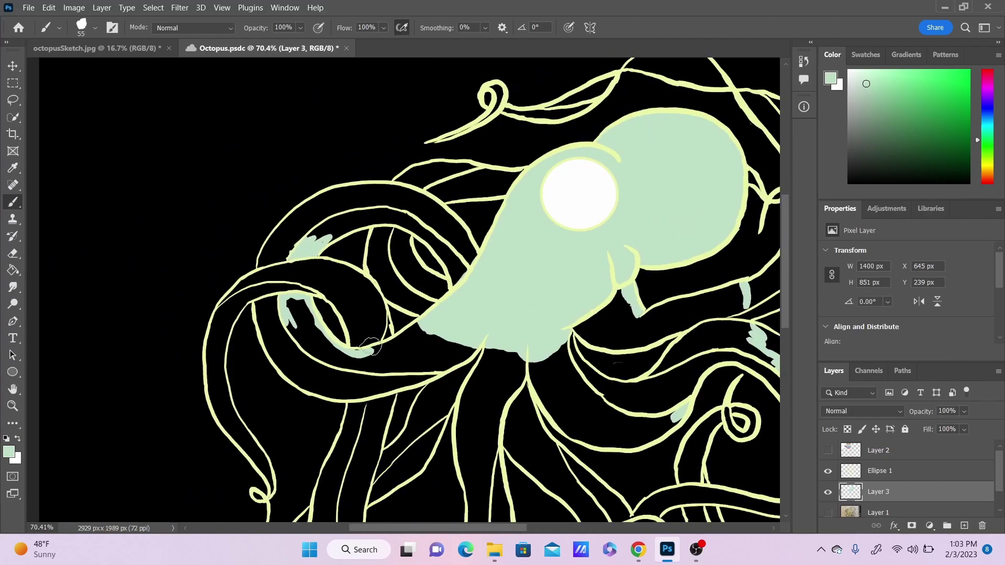
# - Paint the curled left arm mint green between the body and its loop
pyautogui.scroll(10, 386, 337)
pyautogui.moveTo(131, 295)
pyautogui.mouseDown()
pyautogui.moveTo(134, 257)
pyautogui.moveTo(203, 367)
pyautogui.moveTo(318, 396)
pyautogui.moveTo(352, 417)
pyautogui.moveTo(426, 370)
pyautogui.moveTo(477, 319)
pyautogui.mouseUp()
pyautogui.hscroll(5, 477, 319)
# - Paint mint green sections on the lower arms, including the front arm down to the curled arm crossing it
pyautogui.moveTo(783, 241); pyautogui.dragTo(783, 334)
pyautogui.moveTo(461, 527); pyautogui.dragTo(425, 528)
pyautogui.moveTo(202, 445)
pyautogui.mouseDown()
pyautogui.moveTo(276, 454)
pyautogui.moveTo(224, 432)
pyautogui.moveTo(187, 361)
pyautogui.mouseUp()
pyautogui.moveTo(427, 528); pyautogui.dragTo(433, 528)
pyautogui.moveTo(442, 341); pyautogui.dragTo(445, 291)
pyautogui.moveTo(388, 474); pyautogui.dragTo(462, 430)
pyautogui.moveTo(466, 340); pyautogui.dragTo(492, 86)
# - Erase spill beside the front arm and paint its upper part and the adjoining rear arm mint green
pyautogui.press('e')
pyautogui.moveTo(407, 180)
pyautogui.mouseDown()
pyautogui.moveTo(414, 250)
pyautogui.moveTo(403, 294)
pyautogui.mouseUp()
pyautogui.moveTo(783, 368); pyautogui.dragTo(783, 333)
pyautogui.press('b')
pyautogui.moveTo(435, 337); pyautogui.dragTo(489, 301)
pyautogui.moveTo(784, 321); pyautogui.dragTo(783, 294)
pyautogui.moveTo(417, 446)
pyautogui.mouseDown()
pyautogui.moveTo(419, 386)
pyautogui.moveTo(484, 251)
pyautogui.mouseUp()
pyautogui.moveTo(316, 345)
pyautogui.mouseDown()
pyautogui.moveTo(324, 304)
pyautogui.moveTo(347, 288)
pyautogui.moveTo(252, 416)
pyautogui.moveTo(370, 337)
pyautogui.moveTo(540, 324)
pyautogui.moveTo(426, 460)
pyautogui.mouseUp()
# - Erase the mint green paint that spills past the outlines of the front and rear arms
pyautogui.press('e')
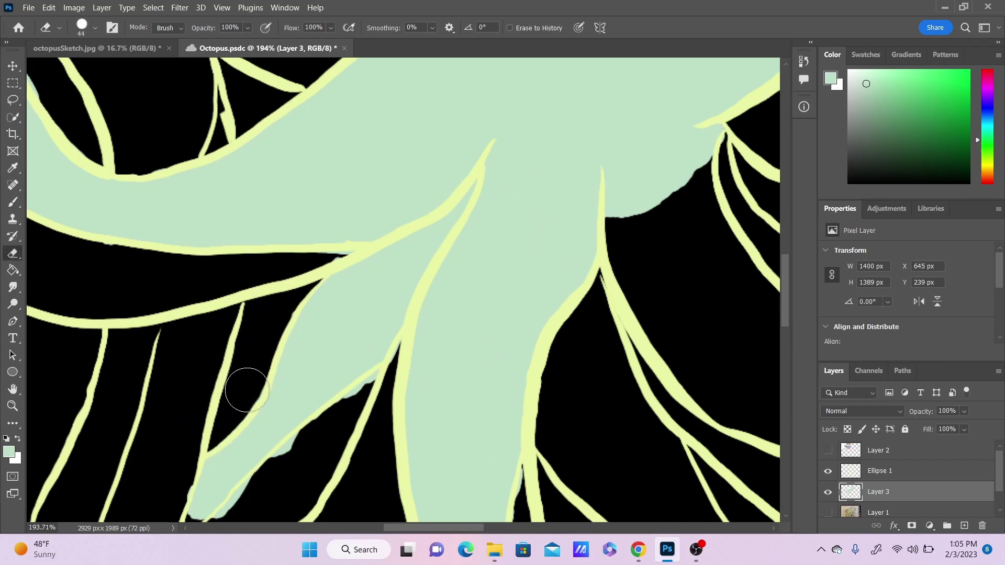
pyautogui.scroll(-5, 741, 240)
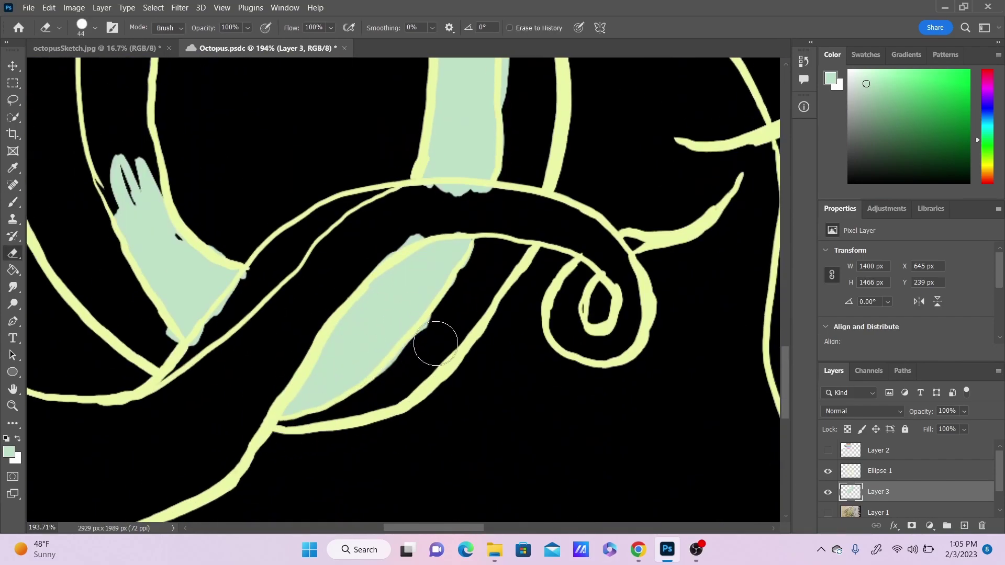
pyautogui.scroll(6, 152, 341)
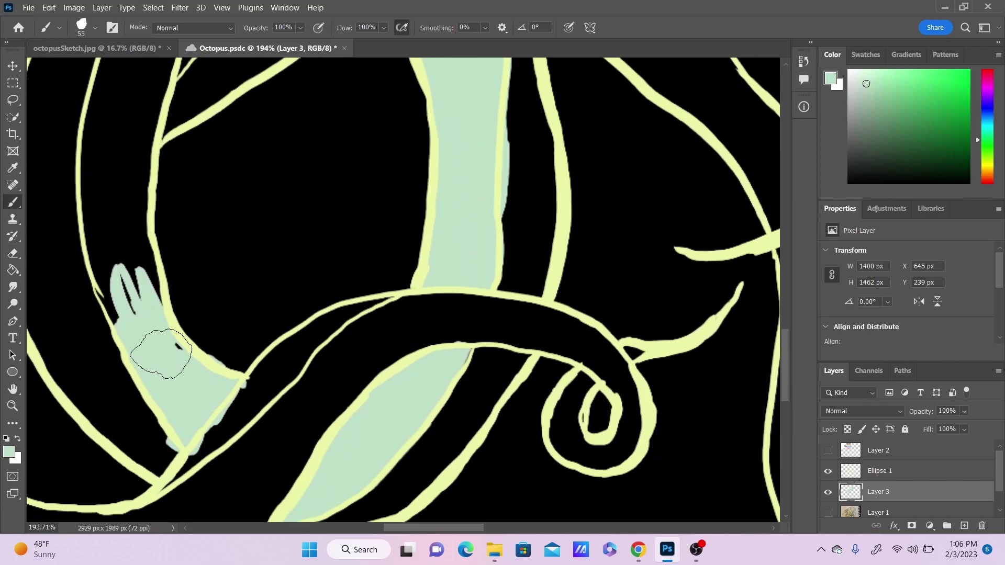
pyautogui.press('b')
pyautogui.scroll(-1, 801, 318)
pyautogui.press('e')
pyautogui.moveTo(226, 365); pyautogui.dragTo(368, 208)
pyautogui.moveTo(155, 313); pyautogui.dragTo(159, 360)
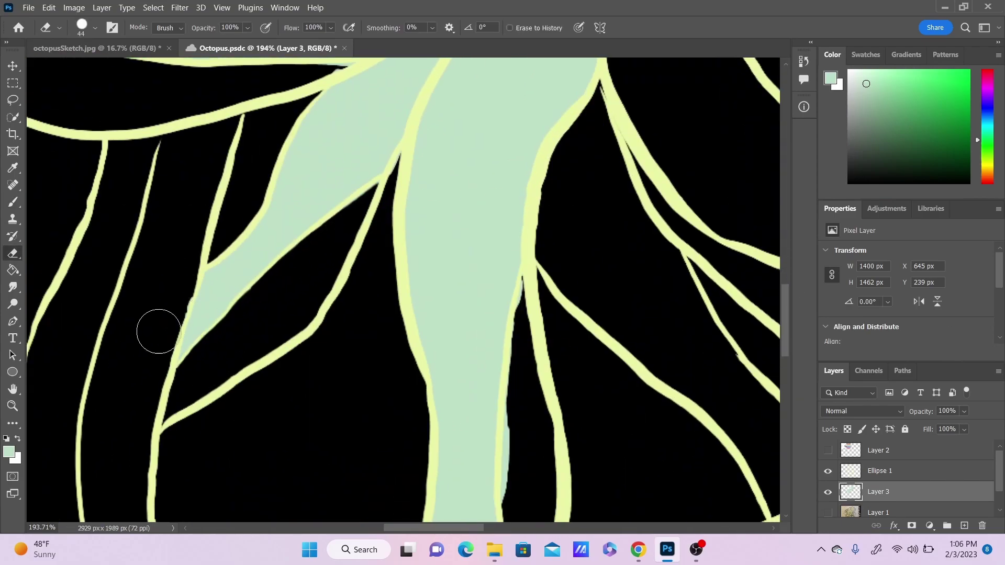
# - Paint the upper section of the outer lower-left arm mint green and erase the overflow at its tip
pyautogui.scroll(-3, 790, 325)
pyautogui.hscroll(-5, 790, 325)
pyautogui.scroll(-3, 790, 324)
pyautogui.press('b')
pyautogui.moveTo(283, 167)
pyautogui.mouseDown()
pyautogui.moveTo(270, 231)
pyautogui.moveTo(293, 186)
pyautogui.mouseUp()
pyautogui.press('e')
pyautogui.moveTo(310, 119); pyautogui.dragTo(321, 96)
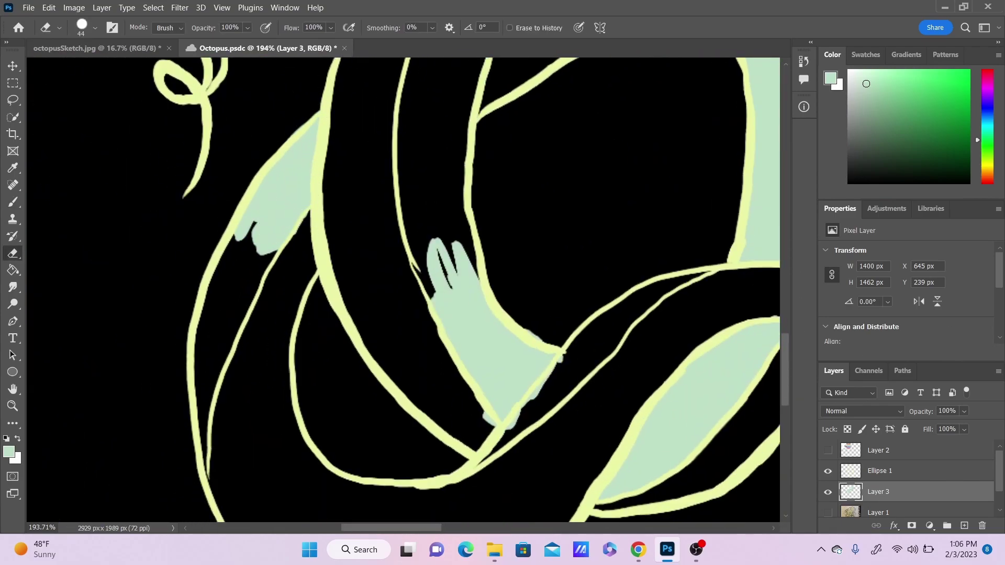
# - Paint the small inner arm loop beside the body's left edge mint green
pyautogui.press('z')
pyautogui.moveTo(85, 355); pyautogui.dragTo(38, 361)
pyautogui.scroll(7, 270, 356)
pyautogui.press('b')
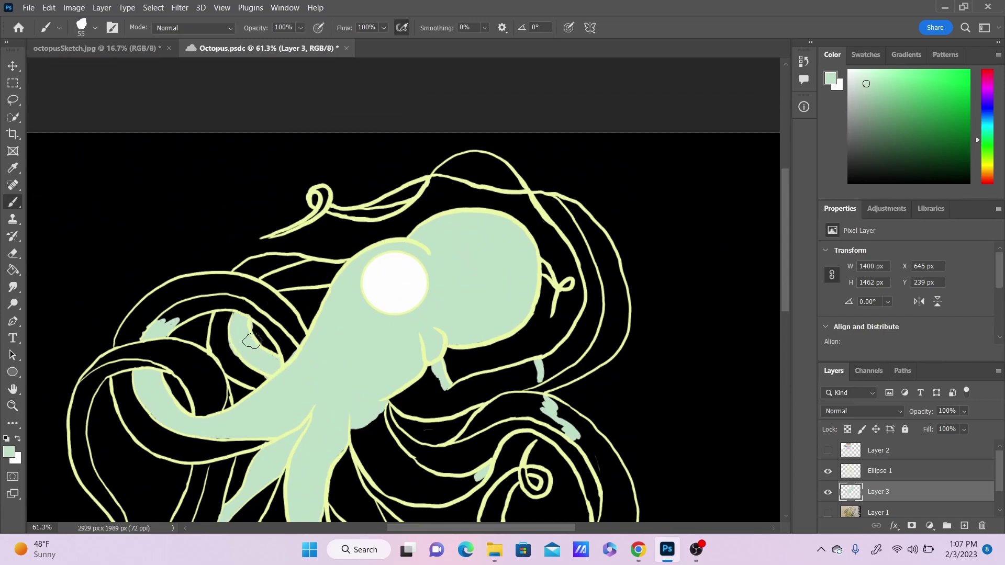
# - Paint the base of the right arm below the mouth mint green and erase the overflow
pyautogui.press('z')
pyautogui.moveTo(470, 419); pyautogui.dragTo(528, 419)
pyautogui.press('b')
pyautogui.moveTo(319, 274)
pyautogui.mouseDown()
pyautogui.moveTo(292, 365)
pyautogui.moveTo(414, 287)
pyautogui.moveTo(644, 278)
pyautogui.mouseUp()
pyautogui.press('e')
pyautogui.moveTo(394, 230)
pyautogui.mouseDown()
pyautogui.moveTo(419, 279)
pyautogui.moveTo(550, 269)
pyautogui.mouseUp()
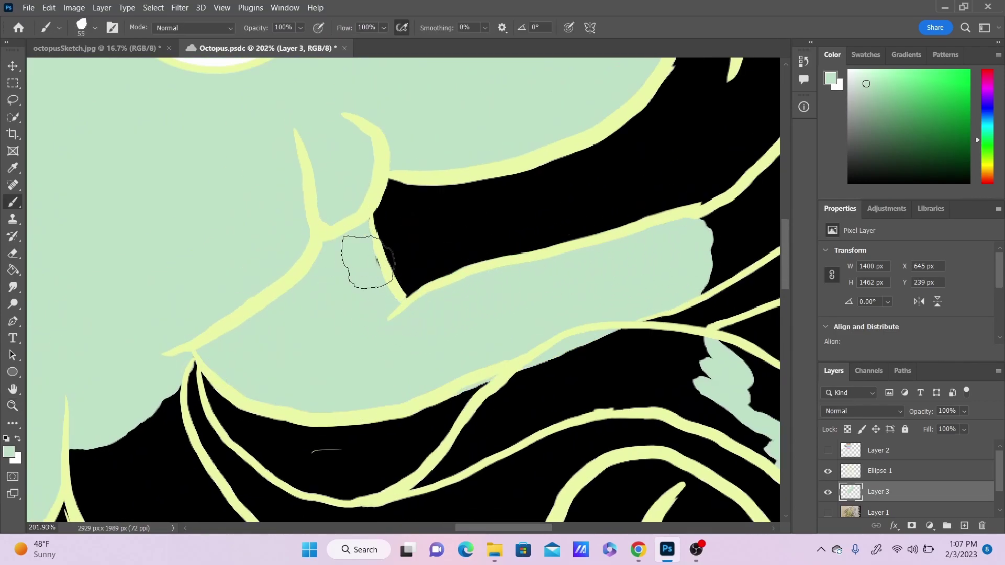
# - Extend the mint green on Layer 3 along the right arm into its upward bend
pyautogui.click(914, 469)
pyautogui.click(912, 490)
pyautogui.press('b')
pyautogui.hscroll(5, 503, 314)
pyautogui.scroll(3, 502, 314)
pyautogui.moveTo(452, 401)
pyautogui.mouseDown()
pyautogui.moveTo(577, 300)
pyautogui.moveTo(470, 434)
pyautogui.mouseUp()
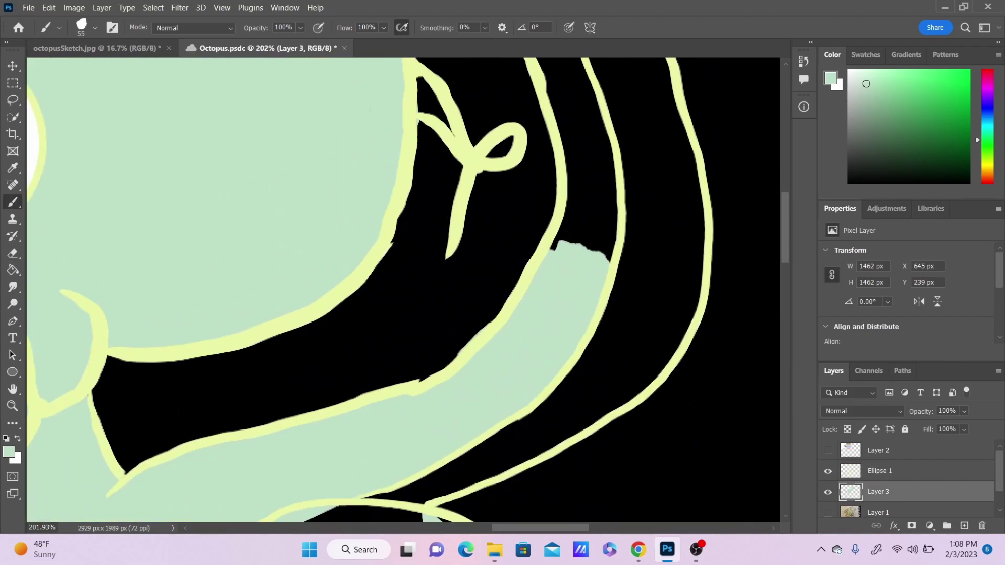
# - Paint the section of the second right arm beneath it mint green and erase the spill at its edges
pyautogui.hscroll(3, 528, 261)
pyautogui.scroll(-9, 529, 262)
pyautogui.hscroll(-4, 529, 261)
pyautogui.moveTo(584, 286)
pyautogui.mouseDown()
pyautogui.moveTo(545, 238)
pyautogui.moveTo(422, 265)
pyautogui.moveTo(527, 259)
pyautogui.mouseUp()
pyautogui.press('e')
pyautogui.moveTo(390, 278); pyautogui.dragTo(425, 245)
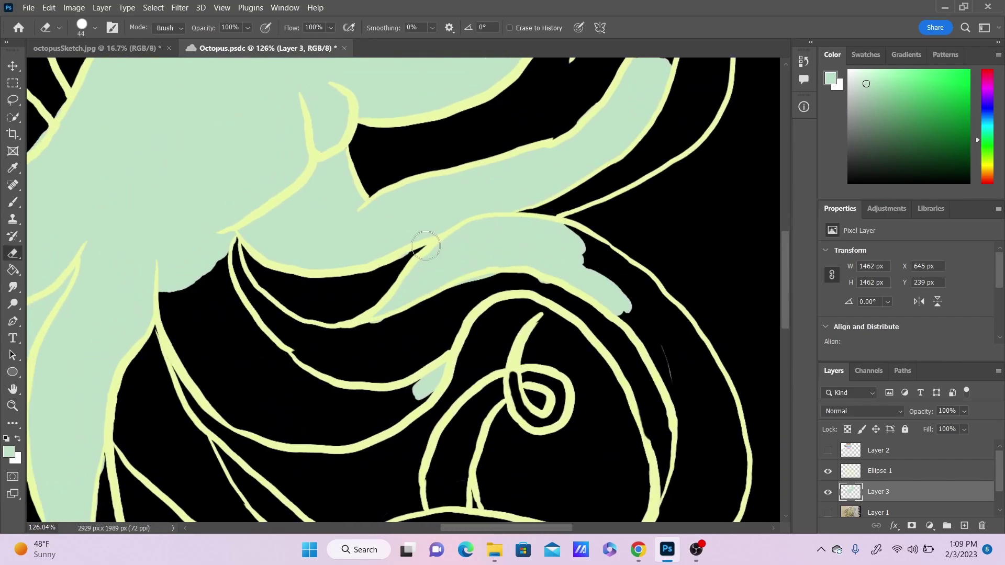
# - Paint the broad lower-right arm mint green from the body up to its curl and clean its edge
pyautogui.press('b')
pyautogui.moveTo(168, 282)
pyautogui.mouseDown()
pyautogui.moveTo(178, 366)
pyautogui.moveTo(246, 314)
pyautogui.moveTo(414, 404)
pyautogui.moveTo(191, 364)
pyautogui.moveTo(304, 403)
pyautogui.mouseUp()
pyautogui.press('e')
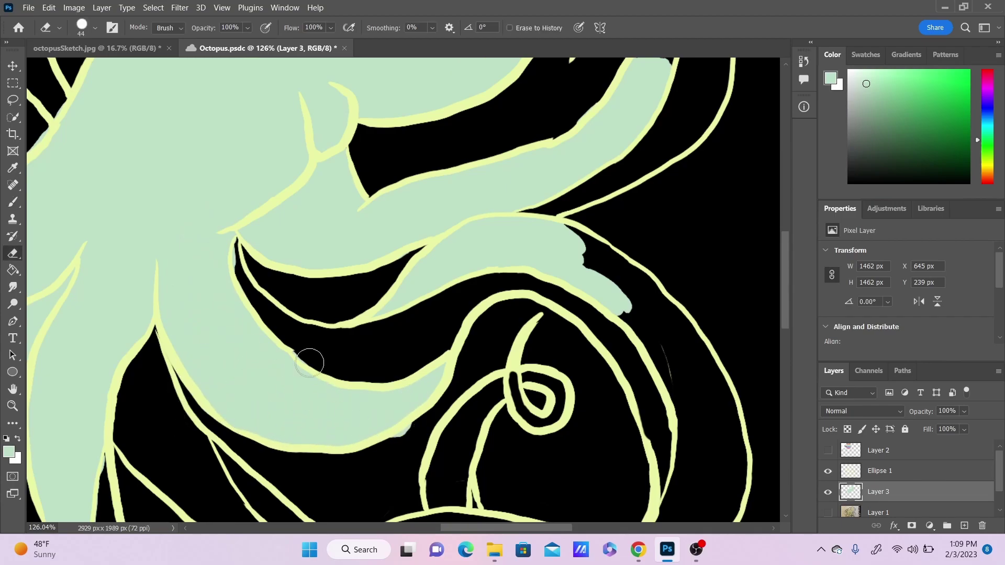
# - Paint the downward-reaching front-right arm mint green and erase the paint outside its outline
pyautogui.press('b')
pyautogui.scroll(-5, 314, 439)
pyautogui.moveTo(324, 487)
pyautogui.mouseDown()
pyautogui.moveTo(296, 266)
pyautogui.moveTo(314, 264)
pyautogui.moveTo(338, 388)
pyautogui.moveTo(309, 481)
pyautogui.mouseUp()
pyautogui.press('e')
pyautogui.moveTo(257, 297)
pyautogui.mouseDown()
pyautogui.moveTo(260, 264)
pyautogui.moveTo(260, 348)
pyautogui.mouseUp()
pyautogui.moveTo(273, 473)
pyautogui.mouseDown()
pyautogui.moveTo(267, 448)
pyautogui.moveTo(352, 366)
pyautogui.mouseUp()
pyautogui.press('b')
pyautogui.scroll(4, 675, 410)
pyautogui.moveTo(152, 225)
pyautogui.mouseDown()
pyautogui.moveTo(153, 187)
pyautogui.moveTo(147, 262)
pyautogui.moveTo(291, 382)
pyautogui.moveTo(213, 273)
pyautogui.moveTo(210, 285)
pyautogui.mouseUp()
pyautogui.scroll(3, 803, 268)
# - Sample the light blue from the Layer 2 palette as the brush colour and hide the palette again
pyautogui.press('z')
pyautogui.moveTo(485, 331); pyautogui.dragTo(405, 335)
pyautogui.click(828, 451)
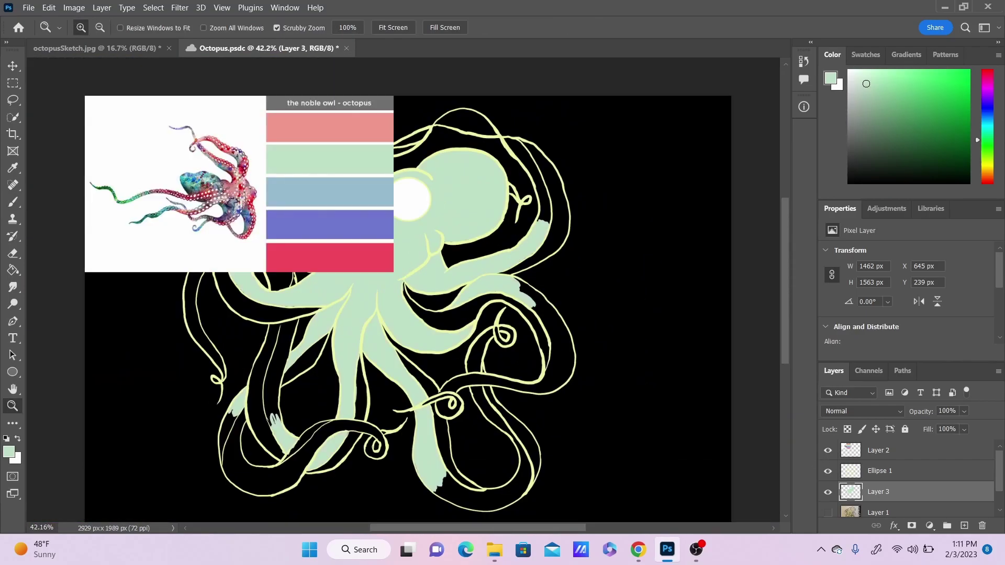
pyautogui.press('i')
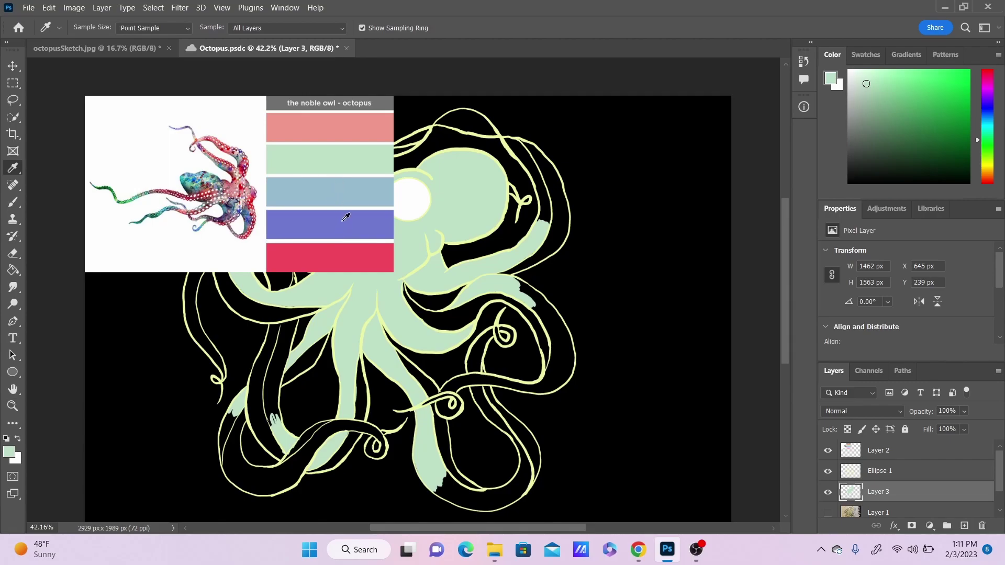
pyautogui.click(343, 191)
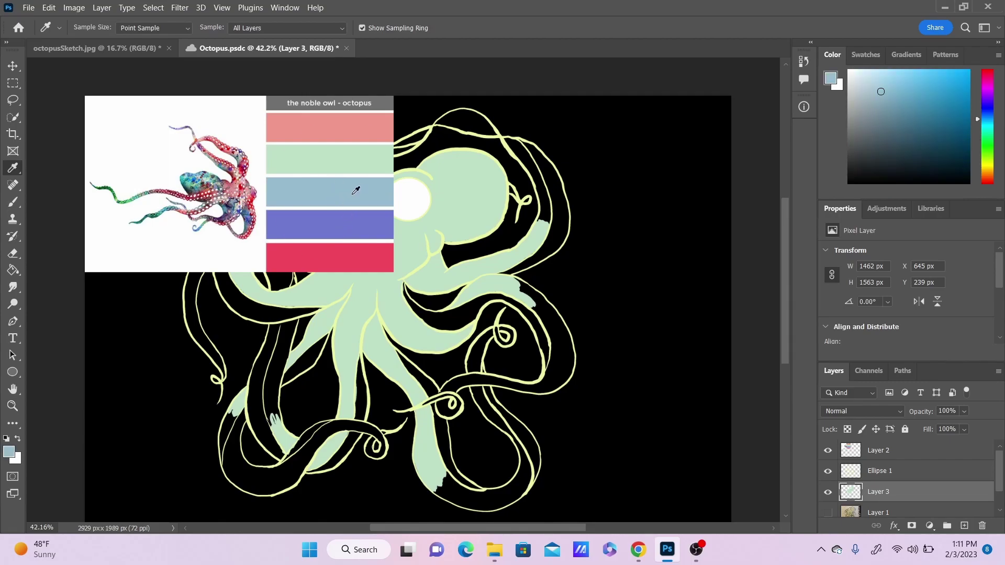
pyautogui.press('b')
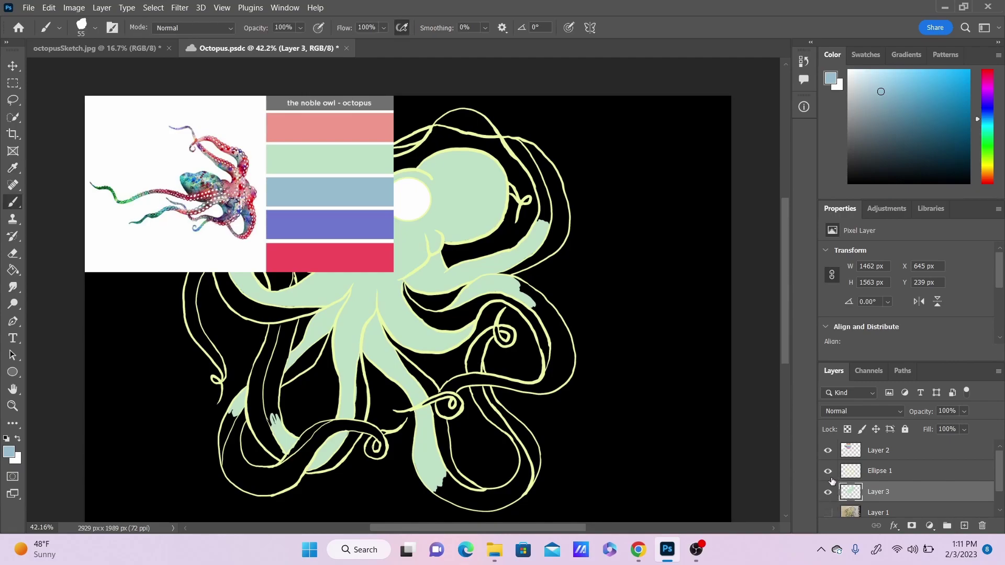
pyautogui.click(828, 451)
# - Paint the inner band of the arched upper-left arm and the short arm behind the head light blue, using a 39 px brush
pyautogui.moveTo(408, 212)
pyautogui.mouseDown()
pyautogui.moveTo(242, 273)
pyautogui.moveTo(500, 266)
pyautogui.moveTo(556, 378)
pyautogui.mouseUp()
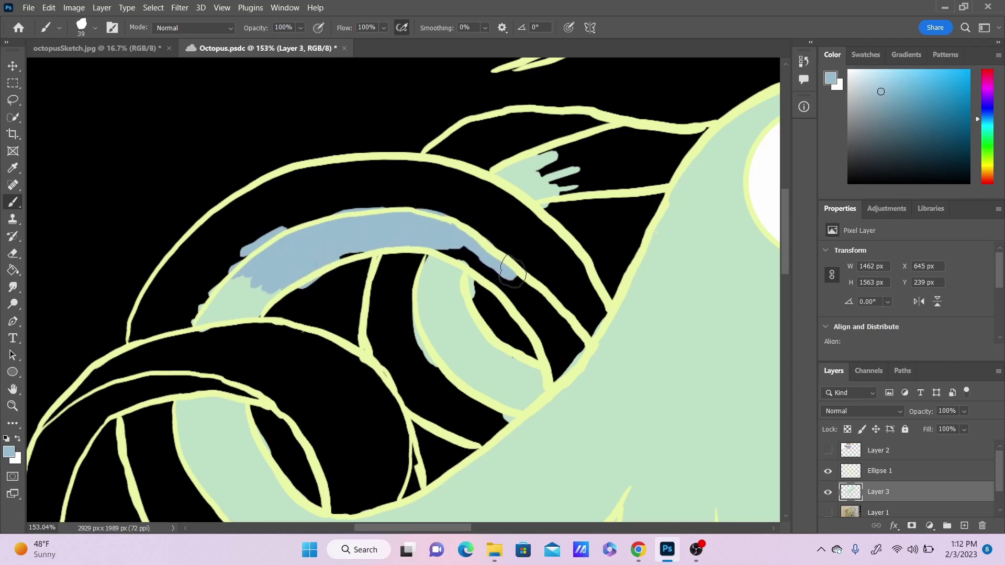
pyautogui.moveTo(474, 248); pyautogui.dragTo(516, 312)
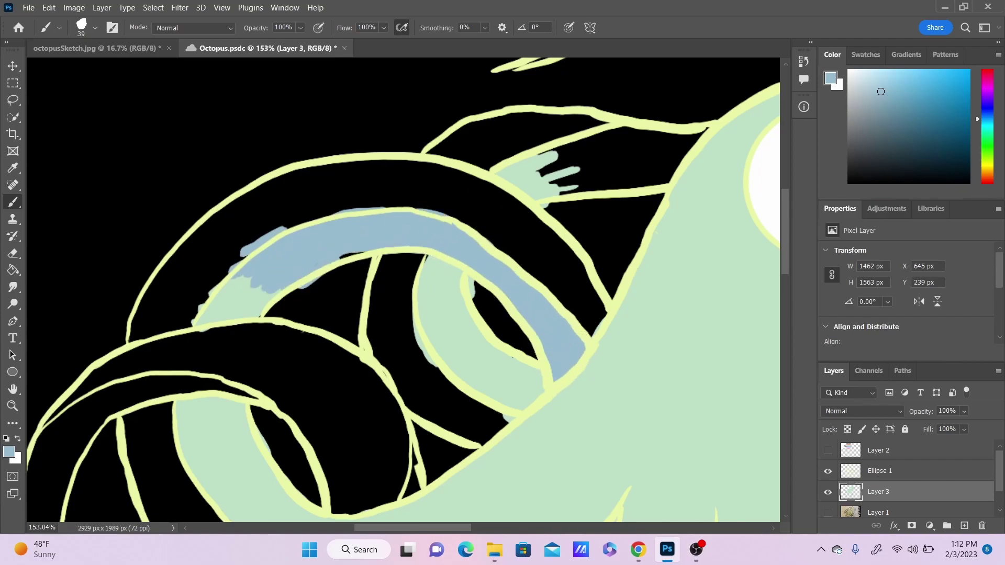
pyautogui.press('e')
pyautogui.press('b')
pyautogui.moveTo(623, 134)
pyautogui.mouseDown()
pyautogui.moveTo(592, 151)
pyautogui.moveTo(602, 191)
pyautogui.moveTo(650, 146)
pyautogui.moveTo(606, 166)
pyautogui.moveTo(651, 159)
pyautogui.mouseUp()
pyautogui.scroll(4, 572, 249)
# - Continue the outer lower-left arm's inner section downward in light blue
pyautogui.scroll(-20, 572, 249)
pyautogui.moveTo(183, 131)
pyautogui.mouseDown()
pyautogui.moveTo(151, 254)
pyautogui.moveTo(154, 321)
pyautogui.moveTo(208, 175)
pyautogui.mouseUp()
pyautogui.press('e')
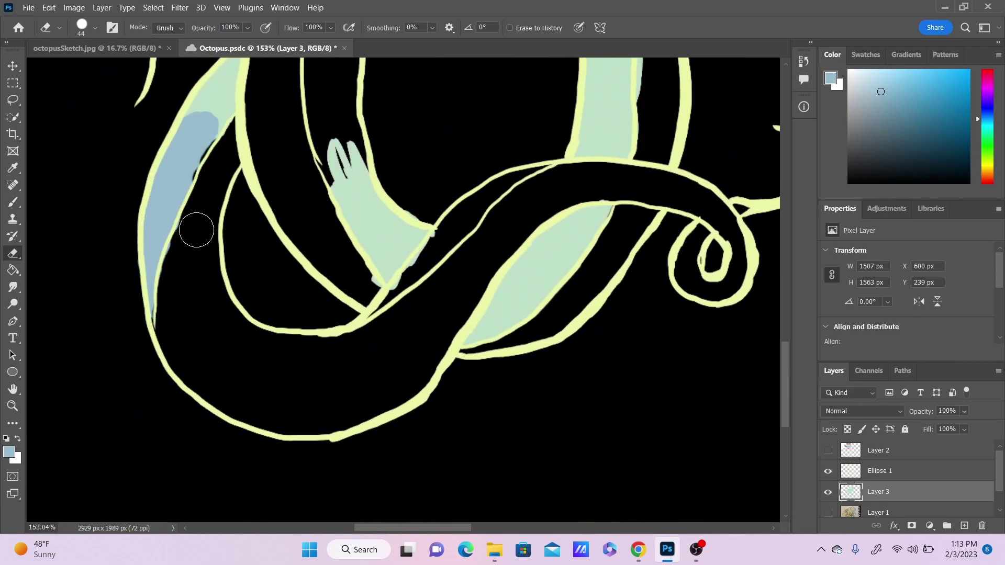
pyautogui.press('b')
pyautogui.press('e')
pyautogui.press('b')
# - Erase all the green and blue paint from the outer lower-left arm on Layer 3
pyautogui.moveTo(786, 354)
pyautogui.mouseDown()
pyautogui.moveTo(779, 361)
pyautogui.moveTo(781, 333)
pyautogui.mouseUp()
pyautogui.press('e')
pyautogui.moveTo(225, 177); pyautogui.dragTo(156, 424)
# - Erase the lower-left arm's inner contour on Ellipse 1 and redraw it farther inward in the sampled pale yellow-green
pyautogui.click(902, 474)
pyautogui.moveTo(184, 332); pyautogui.dragTo(162, 372)
pyautogui.press('i')
pyautogui.press('e')
pyautogui.moveTo(193, 293); pyautogui.dragTo(229, 236)
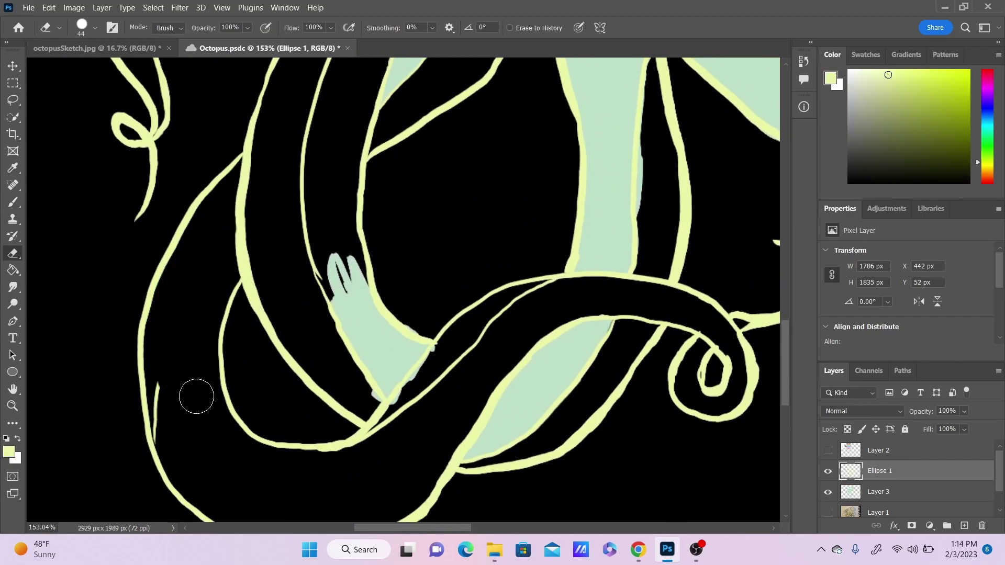
pyautogui.press('b')
pyautogui.moveTo(236, 194); pyautogui.dragTo(189, 520)
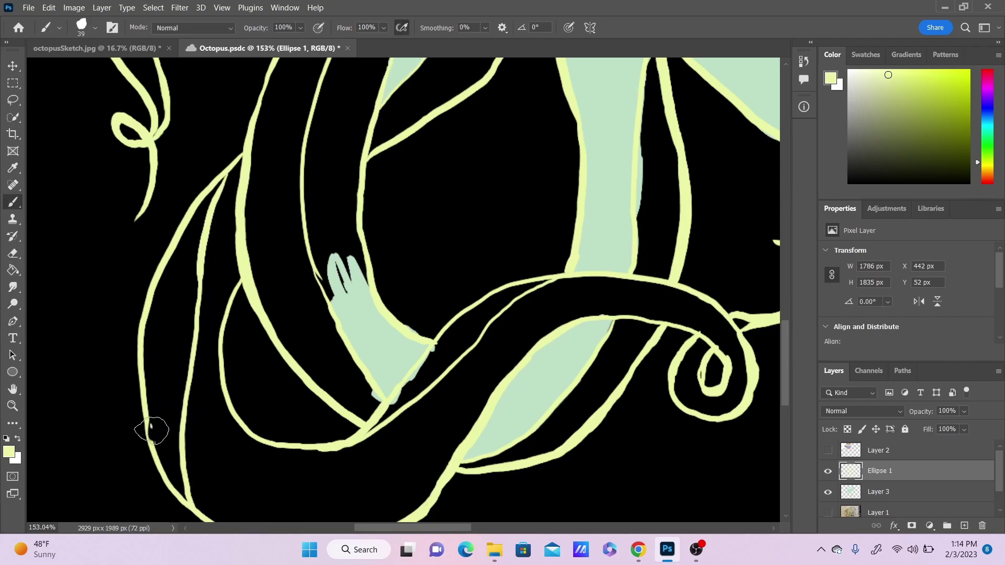
# - Paint the outer lower-left arm's upper inner section mint green on Layer 3, sampling the mint already used on the octopus
pyautogui.click(902, 492)
pyautogui.press('i')
pyautogui.moveTo(785, 356)
pyautogui.mouseDown()
pyautogui.moveTo(785, 330)
pyautogui.moveTo(784, 364)
pyautogui.mouseUp()
pyautogui.click(471, 128)
pyautogui.press('b')
pyautogui.moveTo(238, 126); pyautogui.dragTo(220, 225)
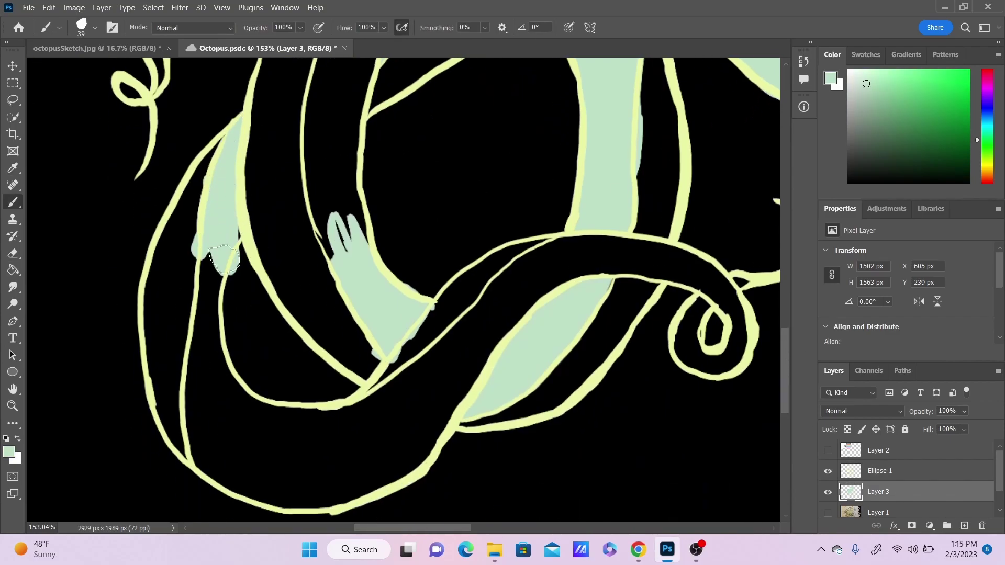
# - Paint the rest of the outer lower-left arm light blue, through its bottom bend to the spiral tip
pyautogui.press('i')
pyautogui.moveTo(781, 339); pyautogui.dragTo(785, 384)
pyautogui.moveTo(390, 326)
pyautogui.mouseDown()
pyautogui.moveTo(523, 114)
pyautogui.moveTo(608, 88)
pyautogui.moveTo(697, 105)
pyautogui.moveTo(743, 181)
pyautogui.moveTo(688, 174)
pyautogui.moveTo(741, 203)
pyautogui.mouseUp()
pyautogui.moveTo(452, 253)
pyautogui.mouseDown()
pyautogui.moveTo(498, 157)
pyautogui.moveTo(595, 112)
pyautogui.moveTo(649, 100)
pyautogui.mouseUp()
# - Erase the blue and green overspill along the outer lower-left arm and the neighbouring vertical arms
pyautogui.press('e')
pyautogui.moveTo(242, 103)
pyautogui.mouseDown()
pyautogui.moveTo(241, 146)
pyautogui.moveTo(343, 224)
pyautogui.mouseUp()
pyautogui.moveTo(198, 339)
pyautogui.mouseDown()
pyautogui.moveTo(278, 369)
pyautogui.moveTo(399, 348)
pyautogui.mouseUp()
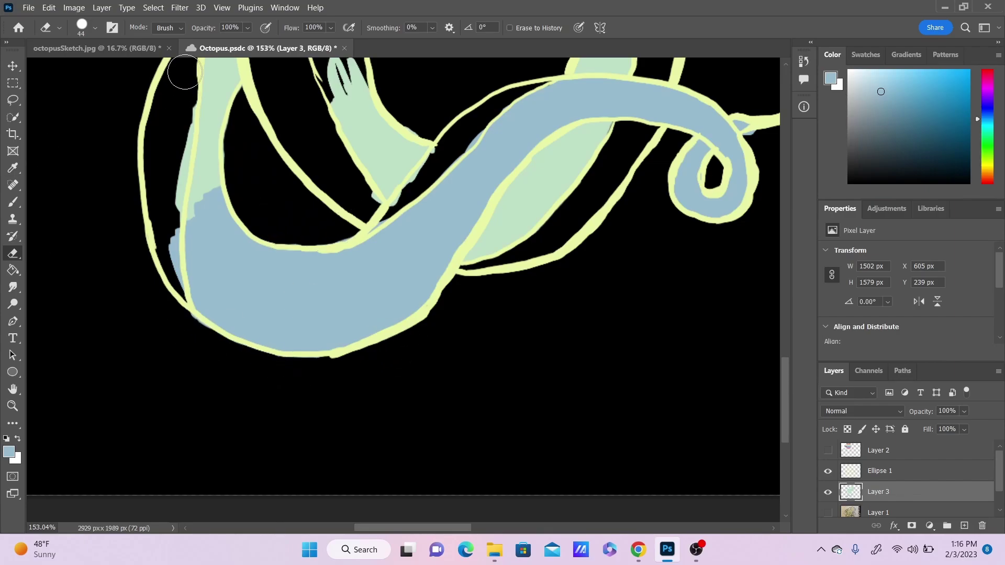
pyautogui.moveTo(184, 81); pyautogui.dragTo(170, 282)
pyautogui.moveTo(785, 421); pyautogui.dragTo(785, 384)
pyautogui.moveTo(438, 356); pyautogui.dragTo(405, 381)
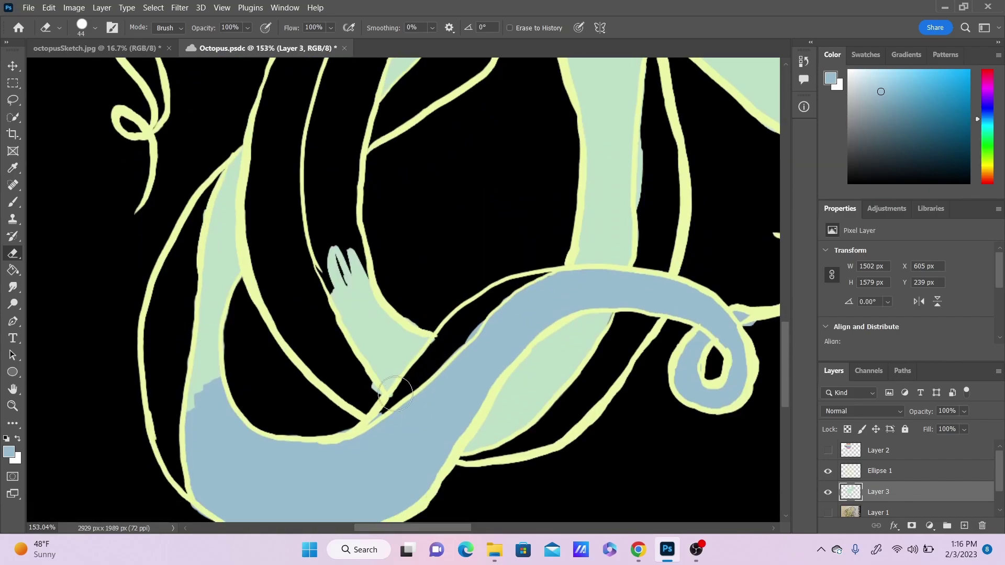
pyautogui.press('b')
pyautogui.moveTo(786, 364); pyautogui.dragTo(785, 337)
pyautogui.press('e')
pyautogui.moveTo(656, 340); pyautogui.dragTo(650, 269)
pyautogui.moveTo(786, 322)
pyautogui.mouseDown()
pyautogui.moveTo(786, 278)
pyautogui.moveTo(787, 365)
pyautogui.mouseUp()
# - Paint the inner band of the left vertical arm light blue from beneath the crossing arm down to its mint section
pyautogui.press('b')
pyautogui.scroll(8, 787, 365)
pyautogui.moveTo(414, 113)
pyautogui.mouseDown()
pyautogui.moveTo(373, 293)
pyautogui.moveTo(353, 424)
pyautogui.moveTo(362, 450)
pyautogui.moveTo(327, 472)
pyautogui.moveTo(319, 426)
pyautogui.mouseUp()
pyautogui.moveTo(375, 124); pyautogui.dragTo(315, 402)
pyautogui.moveTo(391, 149); pyautogui.dragTo(328, 386)
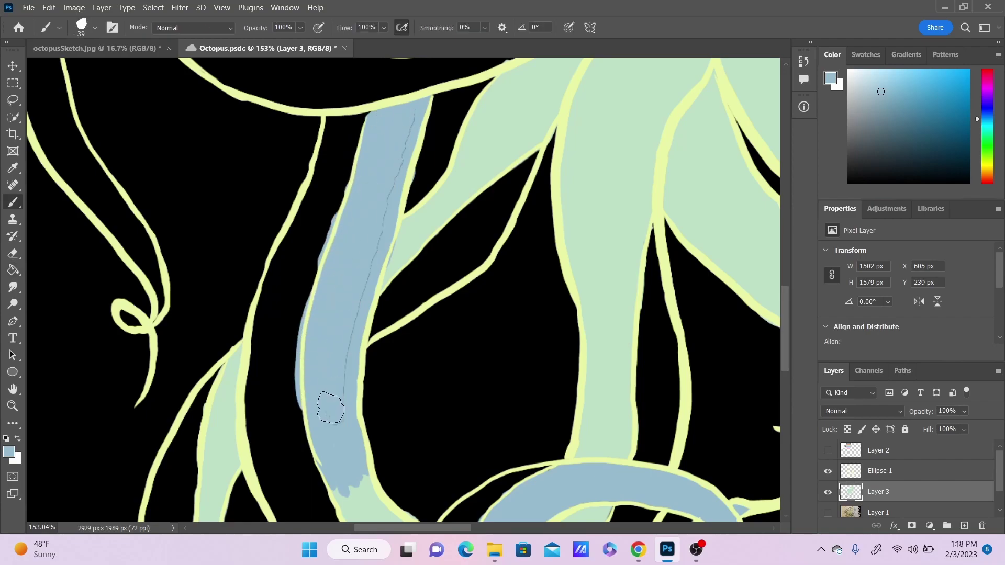
pyautogui.press('e')
pyautogui.press('b')
# - Paint the thin top-left arm light blue and fill its curled tip with purple sampled from the palette on Layer 2
pyautogui.scroll(15, 419, 168)
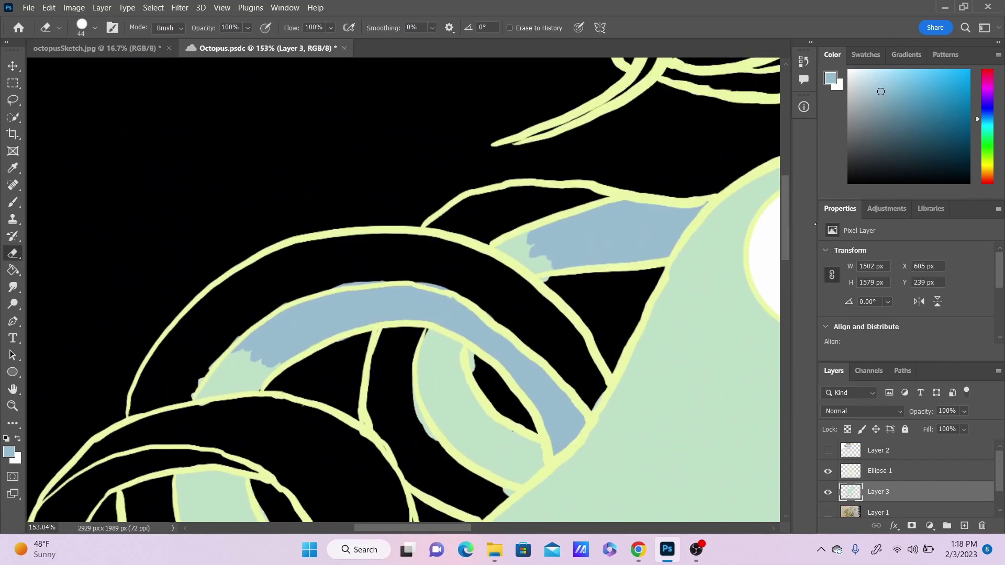
pyautogui.moveTo(257, 292)
pyautogui.mouseDown()
pyautogui.moveTo(296, 272)
pyautogui.moveTo(333, 213)
pyautogui.moveTo(325, 238)
pyautogui.moveTo(352, 255)
pyautogui.moveTo(403, 263)
pyautogui.moveTo(537, 241)
pyautogui.mouseUp()
pyautogui.click(827, 450)
pyautogui.keyDown('alt'); pyautogui.click(409, 497); pyautogui.keyUp('alt')
pyautogui.click(828, 451)
pyautogui.press('g')
pyautogui.click(330, 223)
# - Paint the inner band of the arm arching behind the head light blue, down to its mint green section
pyautogui.press('b')
pyautogui.keyDown('alt'); pyautogui.click(345, 410); pyautogui.keyUp('alt')
pyautogui.hscroll(10, 392, 466)
pyautogui.hscroll(-6, 403, 291)
pyautogui.scroll(1, 403, 291)
pyautogui.hscroll(6, 403, 291)
pyautogui.moveTo(226, 263)
pyautogui.mouseDown()
pyautogui.moveTo(291, 314)
pyautogui.moveTo(333, 405)
pyautogui.mouseUp()
pyautogui.press('e')
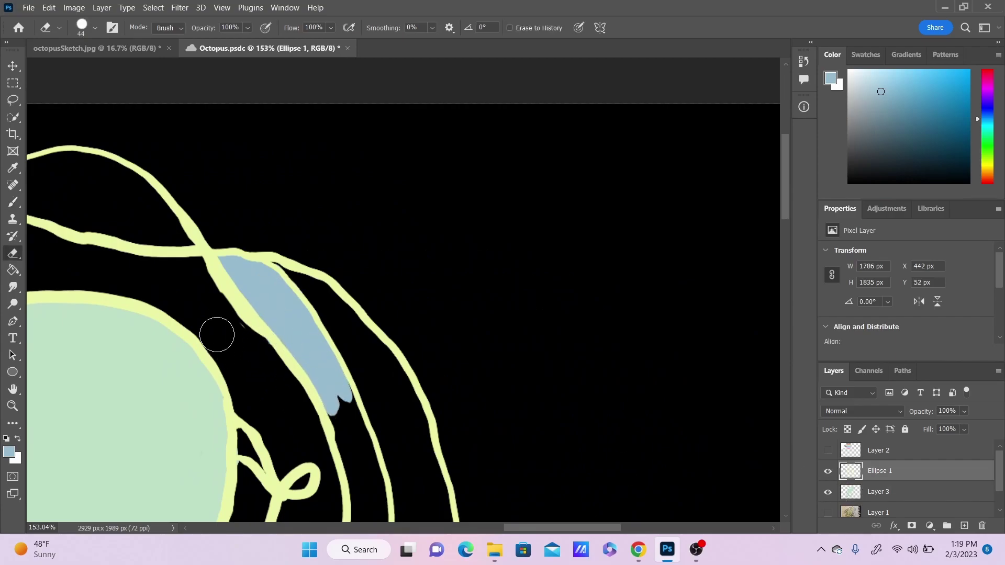
pyautogui.moveTo(785, 182); pyautogui.dragTo(785, 220)
pyautogui.press('b')
pyautogui.moveTo(343, 201)
pyautogui.mouseDown()
pyautogui.moveTo(359, 191)
pyautogui.moveTo(369, 354)
pyautogui.mouseUp()
# - Erase the light blue overspill on both sides of the arm arching behind the head
pyautogui.press('e')
pyautogui.moveTo(391, 216); pyautogui.dragTo(419, 337)
pyautogui.moveTo(324, 254); pyautogui.dragTo(318, 353)
pyautogui.press('b')
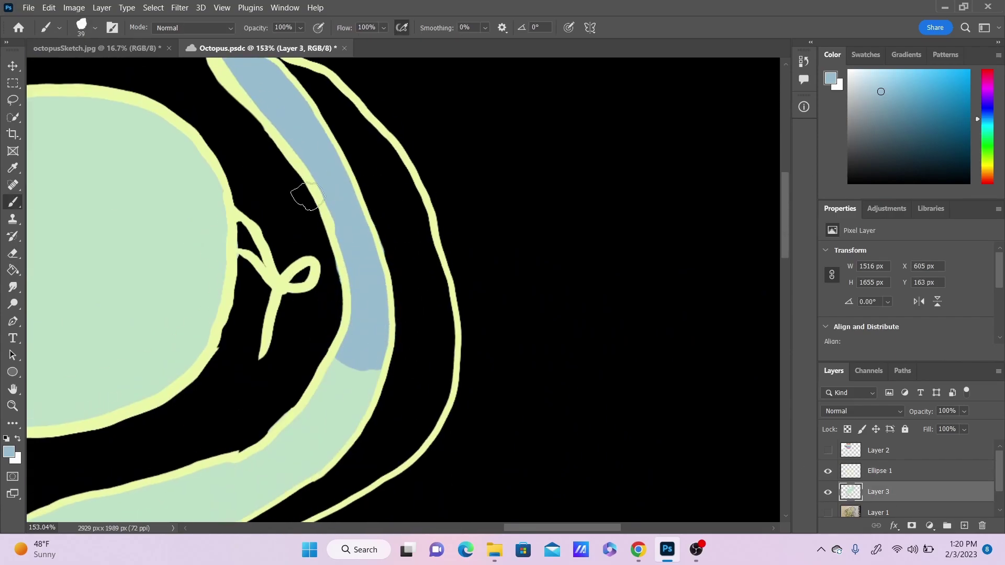
# - Paint the large right arm's loop light blue, from its mint green crest around to the horizontal section
pyautogui.scroll(-5, 269, 220)
pyautogui.press('i')
pyautogui.click(279, 183)
pyautogui.press('b')
pyautogui.moveTo(488, 255); pyautogui.dragTo(483, 249)
pyautogui.keyDown('alt'); pyautogui.click(536, 240); pyautogui.keyUp('alt')
pyautogui.scroll(-5, 536, 240)
pyautogui.scroll(5, 544, 307)
pyautogui.scroll(-1, 471, 262)
pyautogui.moveTo(503, 403)
pyautogui.mouseDown()
pyautogui.moveTo(384, 116)
pyautogui.moveTo(448, 131)
pyautogui.moveTo(572, 285)
pyautogui.moveTo(335, 421)
pyautogui.moveTo(282, 418)
pyautogui.mouseUp()
# - Erase the overspill around the large right arm's loop and touch up its outer bend in light blue
pyautogui.press('e')
pyautogui.moveTo(280, 388)
pyautogui.mouseDown()
pyautogui.moveTo(441, 409)
pyautogui.moveTo(308, 470)
pyautogui.moveTo(487, 491)
pyautogui.moveTo(588, 415)
pyautogui.moveTo(557, 452)
pyautogui.moveTo(345, 498)
pyautogui.mouseUp()
pyautogui.press('b')
pyautogui.press('e')
pyautogui.moveTo(596, 369)
pyautogui.mouseDown()
pyautogui.moveTo(543, 166)
pyautogui.moveTo(587, 278)
pyautogui.mouseUp()
pyautogui.moveTo(413, 207); pyautogui.dragTo(449, 381)
pyautogui.press('b')
pyautogui.moveTo(481, 169); pyautogui.dragTo(551, 291)
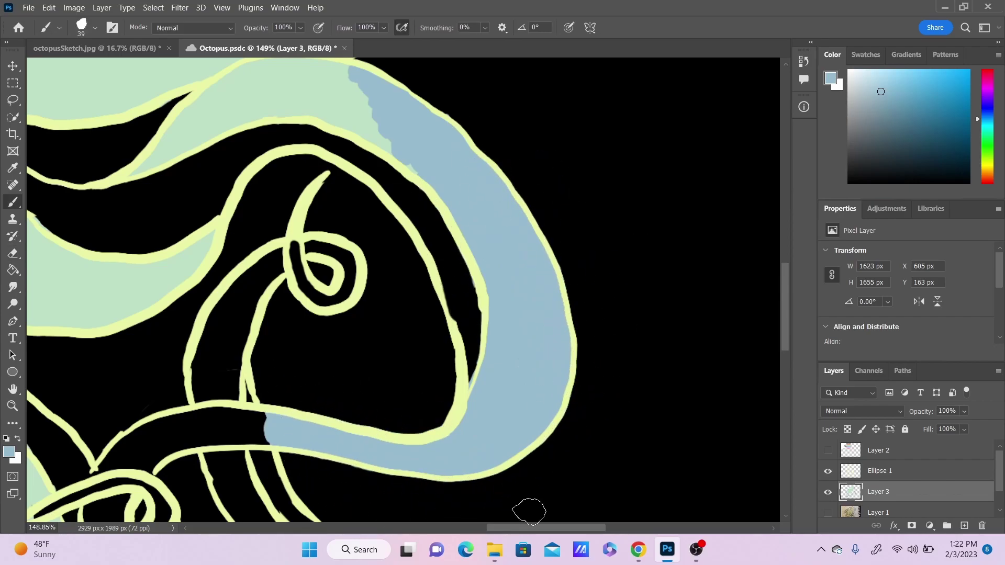
# - Finish the large right arm's narrowing end in light blue and paint its spiral tip purple
pyautogui.scroll(-3, 529, 494)
pyautogui.hscroll(-5, 529, 494)
pyautogui.moveTo(406, 309)
pyautogui.mouseDown()
pyautogui.moveTo(474, 267)
pyautogui.moveTo(555, 275)
pyautogui.moveTo(454, 283)
pyautogui.mouseUp()
pyautogui.moveTo(787, 324)
pyautogui.mouseDown()
pyautogui.moveTo(786, 201)
pyautogui.moveTo(786, 335)
pyautogui.mouseUp()
pyautogui.keyDown('alt'); pyautogui.click(654, 409); pyautogui.keyUp('alt')
pyautogui.moveTo(420, 291)
pyautogui.mouseDown()
pyautogui.moveTo(452, 312)
pyautogui.moveTo(403, 272)
pyautogui.moveTo(454, 265)
pyautogui.mouseUp()
pyautogui.press('e')
pyautogui.scroll(-1, 552, 240)
pyautogui.press('b')
# - Paint the lower-right looping arm light blue, from its bottom bend up to the base of its spiral
pyautogui.keyDown('alt'); pyautogui.click(554, 172); pyautogui.keyUp('alt')
pyautogui.scroll(-4, 523, 314)
pyautogui.moveTo(444, 349)
pyautogui.mouseDown()
pyautogui.moveTo(429, 316)
pyautogui.moveTo(666, 410)
pyautogui.moveTo(687, 181)
pyautogui.mouseUp()
pyautogui.scroll(7, 686, 181)
pyautogui.moveTo(675, 372); pyautogui.dragTo(520, 157)
pyautogui.scroll(9, 520, 157)
pyautogui.moveTo(510, 401); pyautogui.dragTo(567, 333)
# - Erase the light blue overspill around the looping arm's upper section beneath its spiral
pyautogui.press('e')
pyautogui.moveTo(587, 246); pyautogui.dragTo(565, 251)
pyautogui.moveTo(596, 311); pyautogui.dragTo(575, 342)
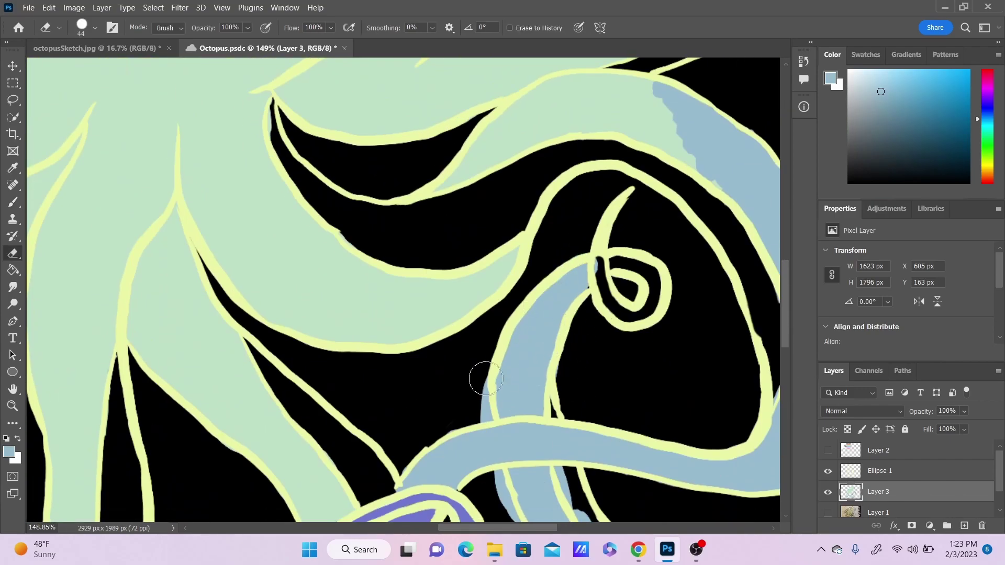
pyautogui.moveTo(476, 385); pyautogui.dragTo(474, 416)
# - Erase the light blue overspill around the lower-right looping arm's descending section and bottom bend
pyautogui.scroll(-6, 487, 408)
pyautogui.moveTo(490, 196); pyautogui.dragTo(518, 252)
pyautogui.moveTo(581, 235)
pyautogui.mouseDown()
pyautogui.moveTo(696, 370)
pyautogui.moveTo(592, 335)
pyautogui.moveTo(647, 377)
pyautogui.mouseUp()
pyautogui.moveTo(498, 494)
pyautogui.mouseDown()
pyautogui.moveTo(646, 418)
pyautogui.moveTo(658, 466)
pyautogui.mouseUp()
pyautogui.moveTo(785, 368); pyautogui.dragTo(785, 392)
pyautogui.moveTo(493, 355)
pyautogui.mouseDown()
pyautogui.moveTo(537, 398)
pyautogui.moveTo(477, 369)
pyautogui.moveTo(475, 346)
pyautogui.moveTo(545, 401)
pyautogui.moveTo(550, 388)
pyautogui.moveTo(661, 340)
pyautogui.moveTo(637, 373)
pyautogui.moveTo(774, 370)
pyautogui.mouseUp()
pyautogui.scroll(-3, 720, 294)
pyautogui.moveTo(720, 294); pyautogui.dragTo(655, 334)
pyautogui.moveTo(359, 296)
pyautogui.mouseDown()
pyautogui.moveTo(451, 356)
pyautogui.moveTo(420, 316)
pyautogui.moveTo(361, 283)
pyautogui.mouseUp()
# - Paint the spiral tip of the lower-right looping arm purple
pyautogui.scroll(-5, 403, 290)
pyautogui.click(503, 324)
pyautogui.press('b')
pyautogui.moveTo(596, 181)
pyautogui.mouseDown()
pyautogui.moveTo(623, 192)
pyautogui.moveTo(634, 174)
pyautogui.moveTo(612, 195)
pyautogui.mouseUp()
pyautogui.press('e')
# - Paint the far-left arm's inner band in sampled light blue down toward its curled tip and erase the overspill
pyautogui.press('z')
pyautogui.moveTo(670, 315); pyautogui.dragTo(526, 433)
pyautogui.moveTo(434, 173)
pyautogui.mouseDown()
pyautogui.moveTo(629, 306)
pyautogui.moveTo(675, 305)
pyautogui.mouseUp()
pyautogui.press('b')
pyautogui.keyDown('alt'); pyautogui.click(390, 361); pyautogui.keyUp('alt')
pyautogui.moveTo(410, 202); pyautogui.dragTo(416, 188)
pyautogui.moveTo(448, 424); pyautogui.dragTo(642, 423)
pyautogui.moveTo(321, 199)
pyautogui.mouseDown()
pyautogui.moveTo(433, 132)
pyautogui.moveTo(449, 137)
pyautogui.moveTo(414, 466)
pyautogui.mouseUp()
pyautogui.moveTo(414, 466); pyautogui.dragTo(330, 327)
pyautogui.press('e')
pyautogui.moveTo(305, 209); pyautogui.dragTo(421, 112)
# - Compare the whole coloured octopus with the palette reference by briefly showing Layer 2
pyautogui.press('z')
pyautogui.moveTo(152, 330); pyautogui.dragTo(94, 335)
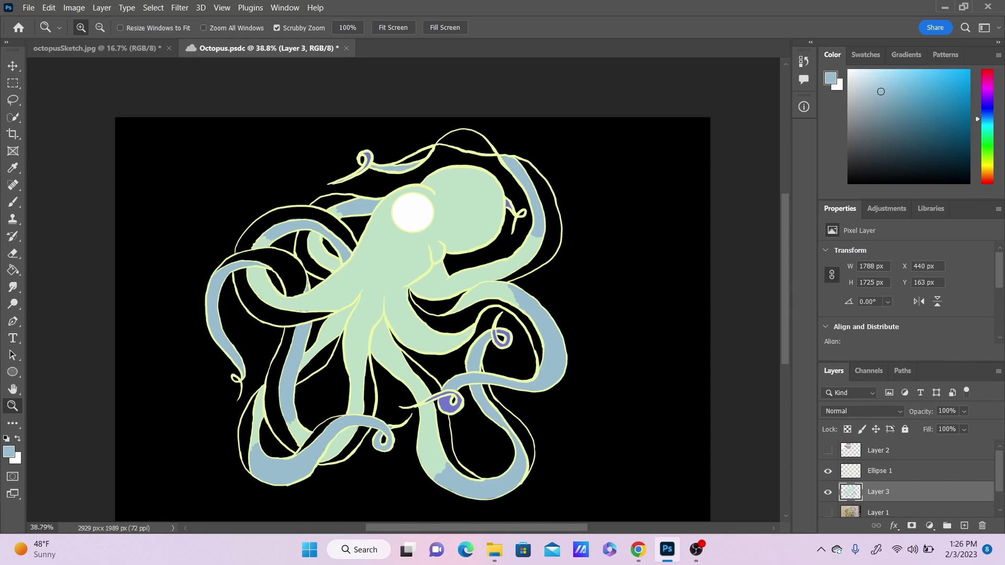
pyautogui.click(828, 451)
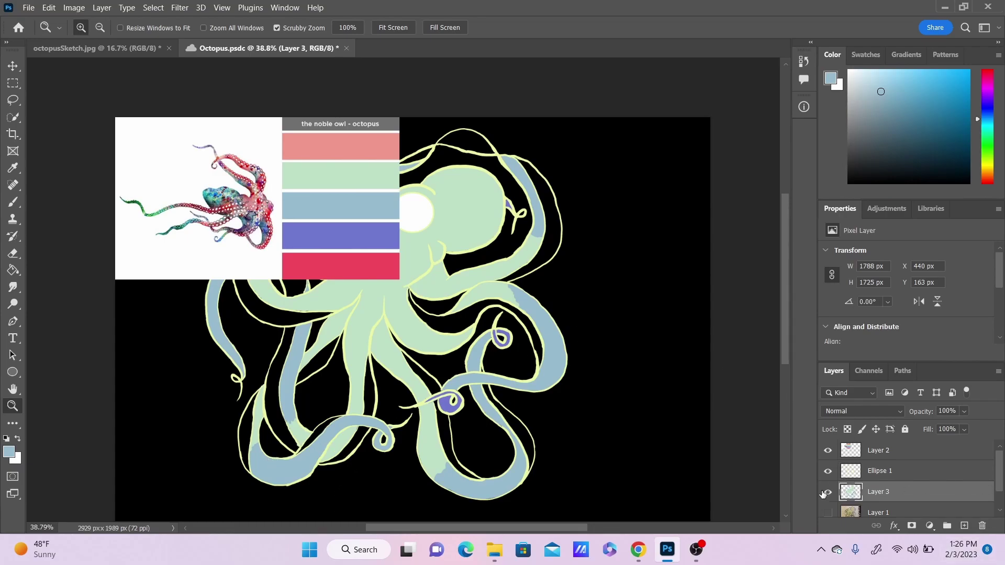
pyautogui.click(828, 451)
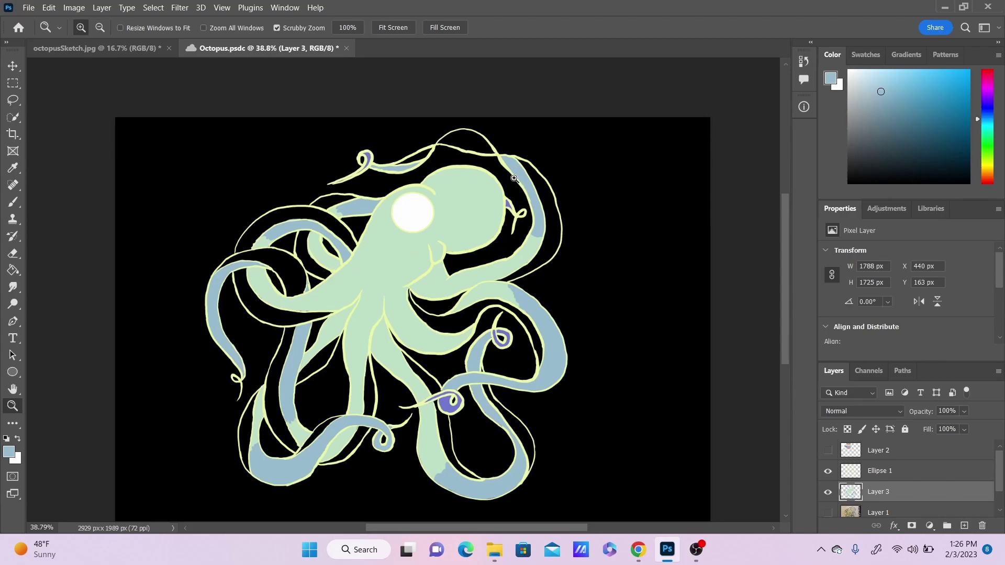
# - Blend the light blue into the mint green at the arched upper-left arm's lower end with the Smudge tool
pyautogui.moveTo(302, 245); pyautogui.dragTo(374, 241)
pyautogui.click(12, 287)
pyautogui.click(72, 312)
pyautogui.moveTo(157, 233)
pyautogui.mouseDown()
pyautogui.moveTo(197, 215)
pyautogui.moveTo(151, 245)
pyautogui.moveTo(204, 217)
pyautogui.moveTo(152, 235)
pyautogui.mouseUp()
pyautogui.press('e')
# - Try the Blur tool on the colour transition of the short arm behind the head
pyautogui.click(13, 288)
pyautogui.click(57, 286)
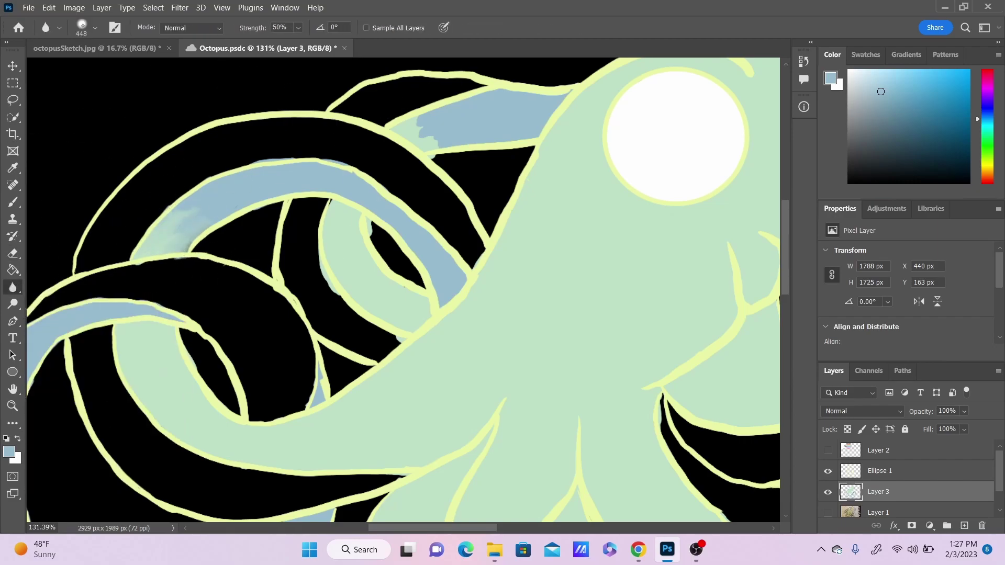
pyautogui.click(114, 28)
pyautogui.click(94, 28)
pyautogui.scroll(2, 97, 214)
pyautogui.click(12, 287)
pyautogui.click(95, 27)
pyautogui.click(396, 146)
pyautogui.click(13, 287)
pyautogui.click(71, 311)
# - Blend the colour transition on the short arm behind the head with the Mixer Brush and erase the arched arm's smudged edges
pyautogui.click(12, 202)
pyautogui.click(72, 240)
pyautogui.moveTo(436, 128)
pyautogui.mouseDown()
pyautogui.moveTo(413, 132)
pyautogui.moveTo(427, 138)
pyautogui.mouseUp()
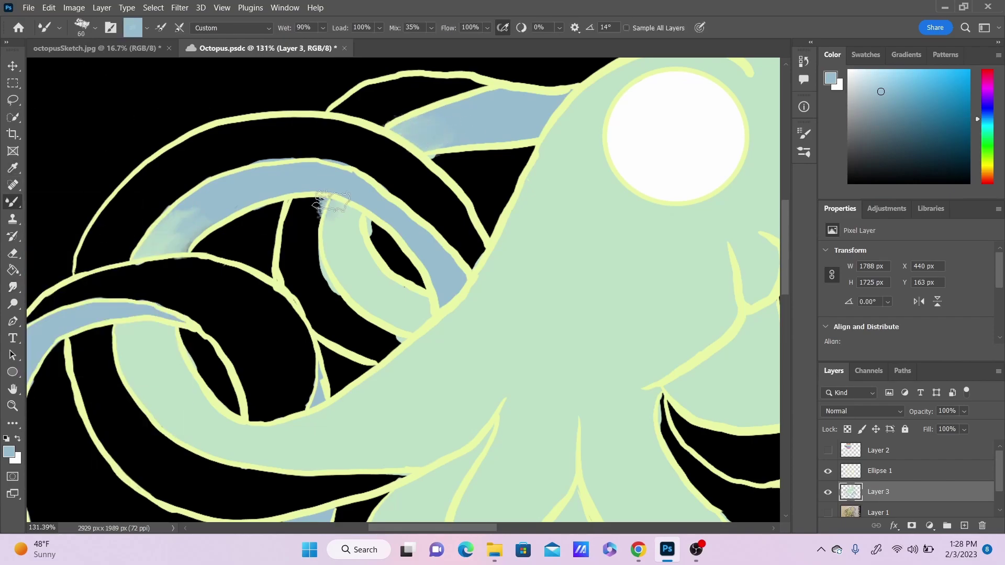
pyautogui.press('e')
pyautogui.press('b')
pyautogui.press('e')
pyautogui.moveTo(189, 233); pyautogui.dragTo(181, 263)
# - Blend light blue into mint green at the left vertical arm's lower end and erase the spill outside its outline
pyautogui.scroll(-10, 137, 275)
pyautogui.press('b')
pyautogui.moveTo(260, 259); pyautogui.dragTo(275, 300)
pyautogui.moveTo(243, 221)
pyautogui.mouseDown()
pyautogui.moveTo(291, 321)
pyautogui.moveTo(303, 291)
pyautogui.mouseUp()
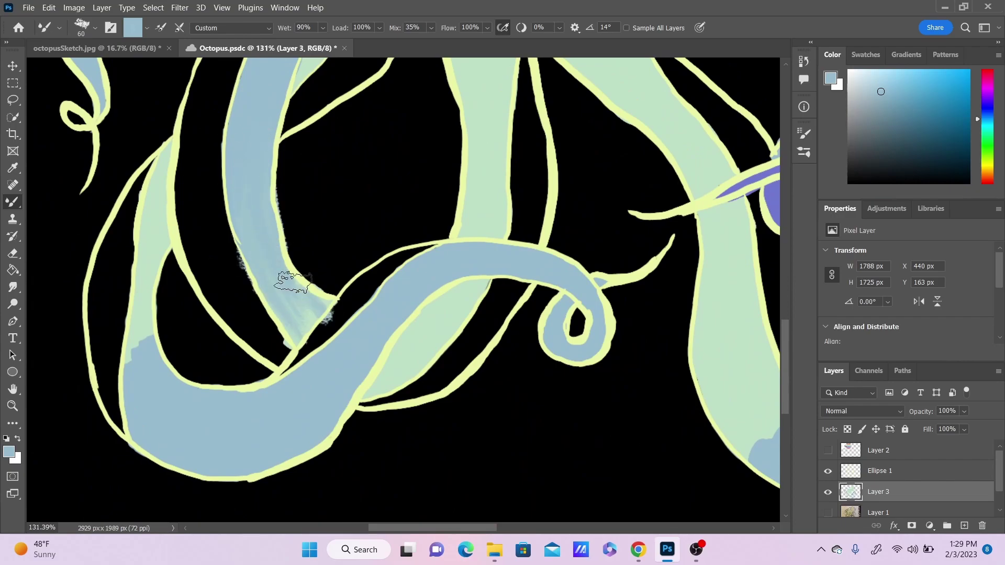
pyautogui.press('e')
pyautogui.moveTo(243, 253); pyautogui.dragTo(272, 327)
# - Blend the mint and light blue transitions on the outer lower-left arm and the lower-centre arm, using a 32 px Mixer Brush
pyautogui.press('b')
pyautogui.moveTo(134, 371)
pyautogui.mouseDown()
pyautogui.moveTo(131, 321)
pyautogui.moveTo(147, 265)
pyautogui.mouseUp()
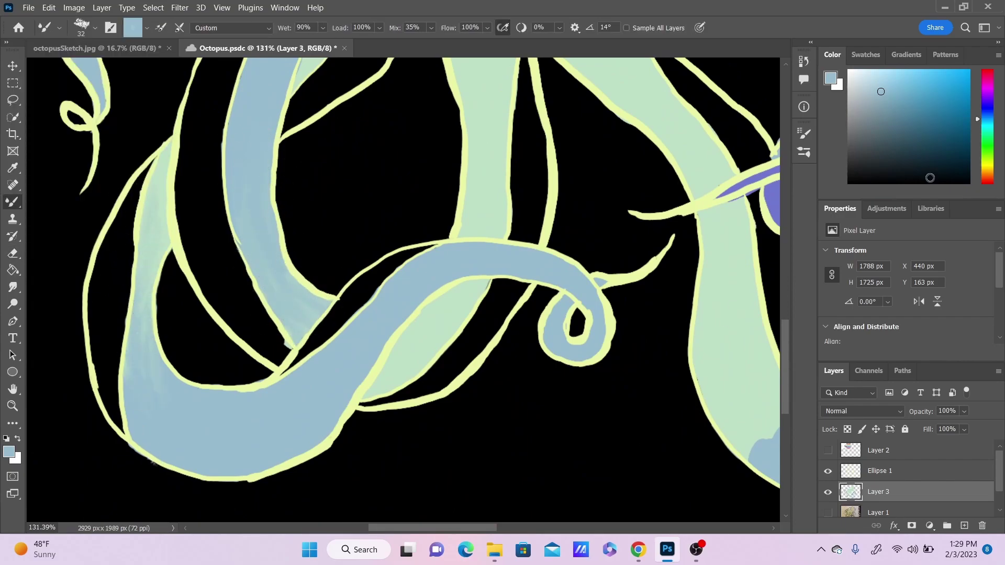
pyautogui.hscroll(5, 382, 376)
pyautogui.moveTo(382, 377)
pyautogui.mouseDown()
pyautogui.moveTo(421, 431)
pyautogui.moveTo(332, 386)
pyautogui.moveTo(352, 319)
pyautogui.moveTo(345, 246)
pyautogui.moveTo(370, 299)
pyautogui.moveTo(343, 269)
pyautogui.mouseUp()
pyautogui.keyDown('alt'); pyautogui.click(388, 249); pyautogui.keyUp('alt')
pyautogui.press('b')
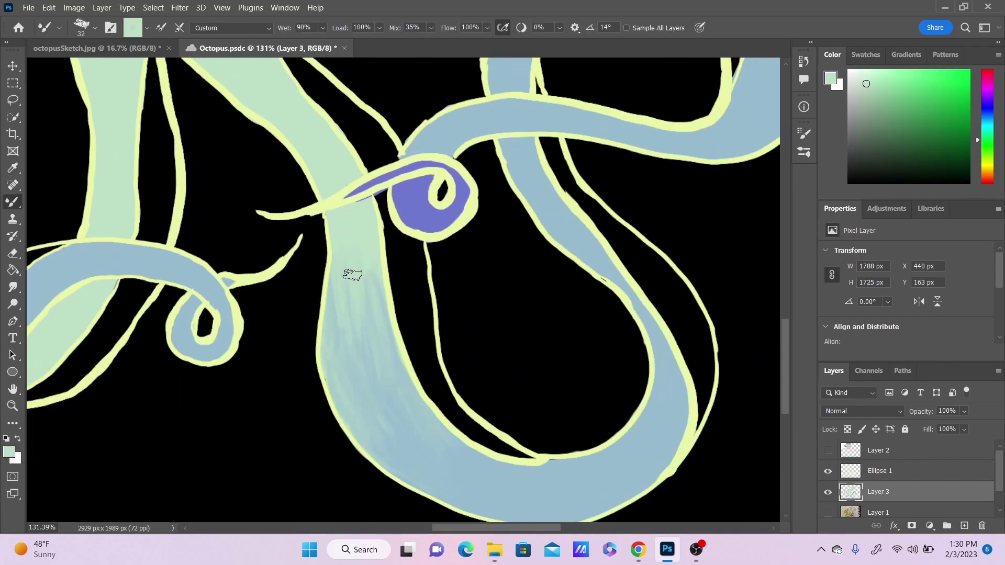
# - Blend mint green into the light blue on the large right arm's crest and the bend of the arm behind the head
pyautogui.scroll(5, 646, 211)
pyautogui.moveTo(646, 211)
pyautogui.mouseDown()
pyautogui.moveTo(649, 228)
pyautogui.moveTo(708, 291)
pyautogui.moveTo(667, 216)
pyautogui.mouseUp()
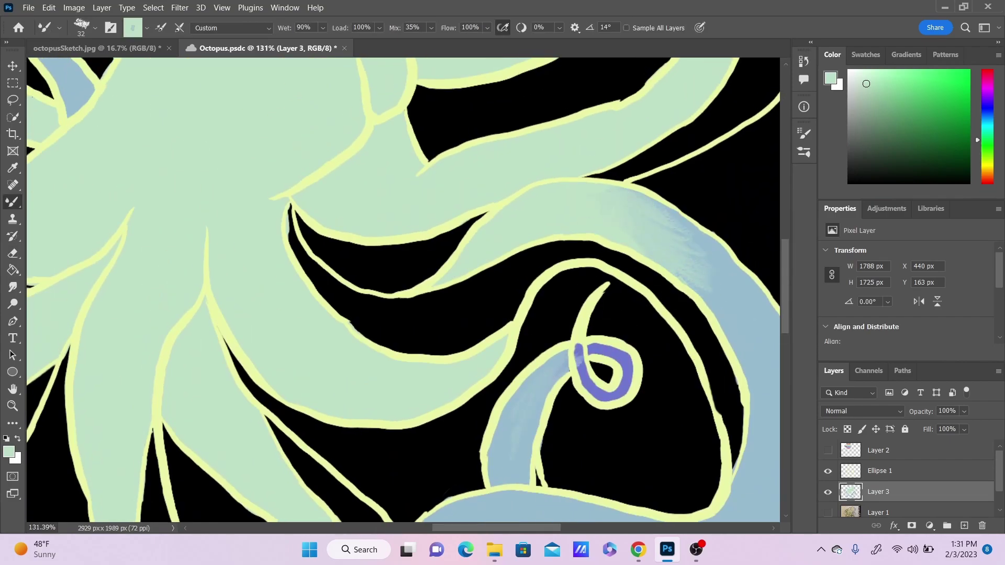
pyautogui.scroll(5, 711, 298)
pyautogui.moveTo(711, 298); pyautogui.dragTo(711, 261)
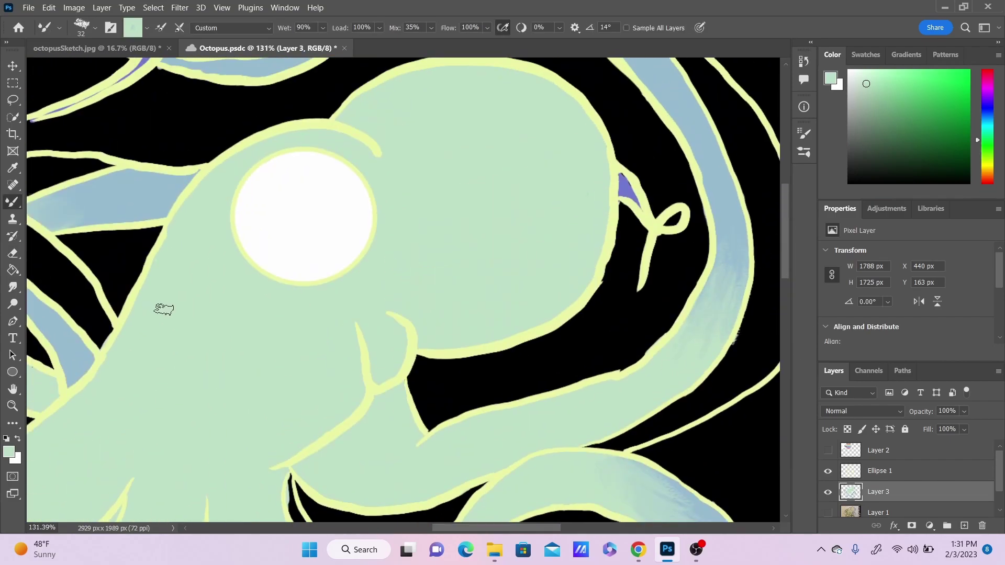
# - Smooth the remaining colour transitions on the octopus's arms with the Smudge tool at 90% strength
pyautogui.click(12, 287)
pyautogui.scroll(-10, 722, 307)
pyautogui.moveTo(359, 195)
pyautogui.mouseDown()
pyautogui.moveTo(392, 252)
pyautogui.moveTo(379, 293)
pyautogui.mouseUp()
pyautogui.moveTo(539, 530); pyautogui.dragTo(461, 529)
pyautogui.moveTo(231, 198)
pyautogui.mouseDown()
pyautogui.moveTo(241, 135)
pyautogui.moveTo(230, 192)
pyautogui.mouseUp()
pyautogui.moveTo(786, 389)
pyautogui.mouseDown()
pyautogui.moveTo(785, 271)
pyautogui.moveTo(785, 337)
pyautogui.mouseUp()
pyautogui.click(13, 407)
pyautogui.moveTo(714, 305); pyautogui.dragTo(682, 306)
pyautogui.hscroll(5, 682, 305)
pyautogui.scroll(1, 682, 306)
pyautogui.click(13, 202)
pyautogui.click(12, 287)
pyautogui.scroll(3, 618, 259)
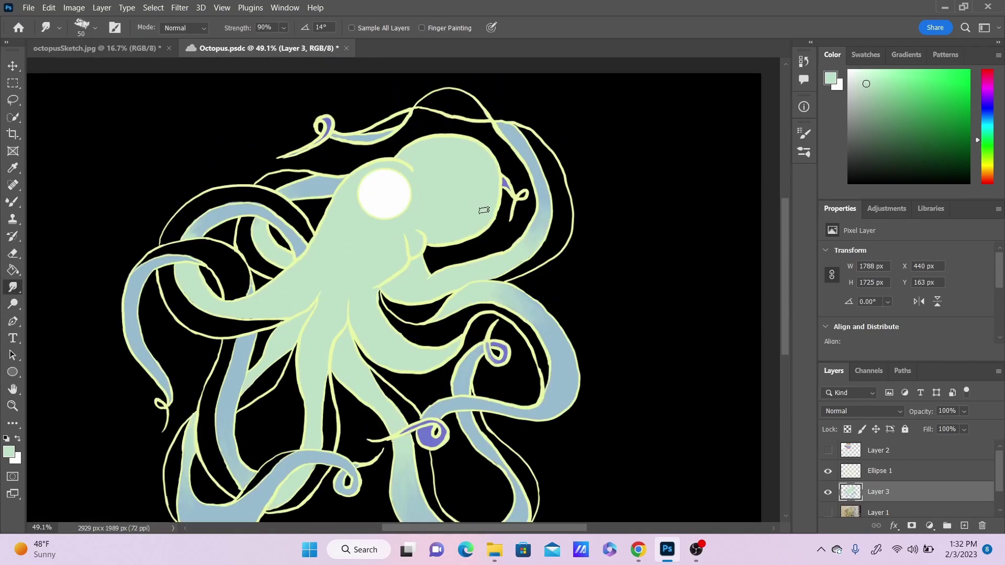
# - Try to paint a pale yellow highlight on the octopus's rounded head with the Mixer Brush and undo the last stroke
pyautogui.click(13, 168)
pyautogui.click(501, 207)
pyautogui.click(877, 75)
pyautogui.click(13, 202)
pyautogui.click(59, 28)
pyautogui.rightClick(12, 202)
pyautogui.click(67, 239)
pyautogui.moveTo(441, 177); pyautogui.dragTo(481, 195)
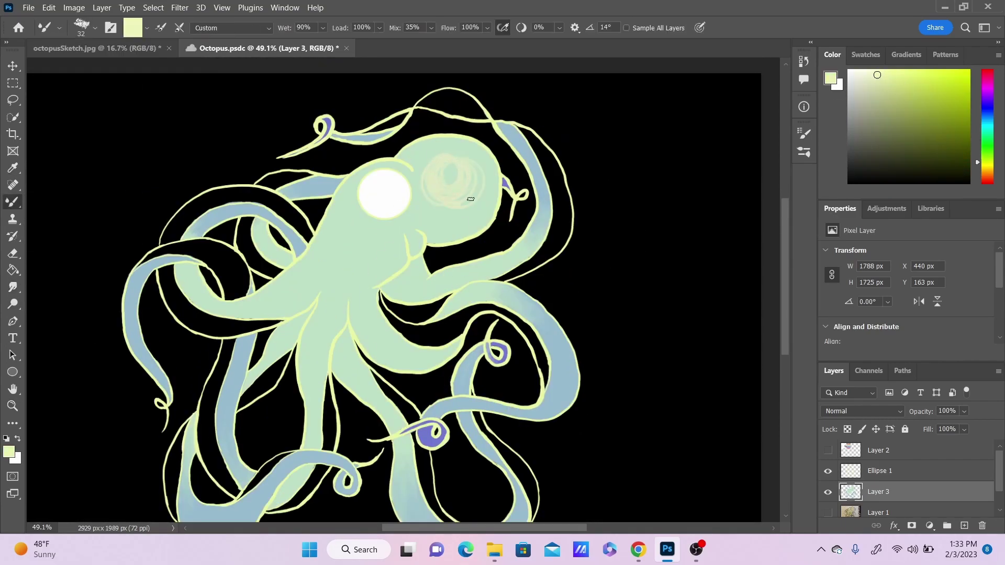
pyautogui.moveTo(438, 151); pyautogui.dragTo(449, 219)
pyautogui.hotkey('ctrl', 'z')
# - Paint a brighter pale yellow glow on the rounded head, smudge it smooth, and dab small highlight spots near its top
pyautogui.click(931, 76)
pyautogui.click(59, 28)
pyautogui.click(13, 168)
pyautogui.click(457, 134)
pyautogui.click(884, 71)
pyautogui.click(12, 202)
pyautogui.click(60, 28)
pyautogui.rightClick(13, 202)
pyautogui.click(67, 201)
pyautogui.moveTo(453, 156)
pyautogui.mouseDown()
pyautogui.moveTo(455, 181)
pyautogui.moveTo(454, 152)
pyautogui.mouseUp()
pyautogui.click(13, 287)
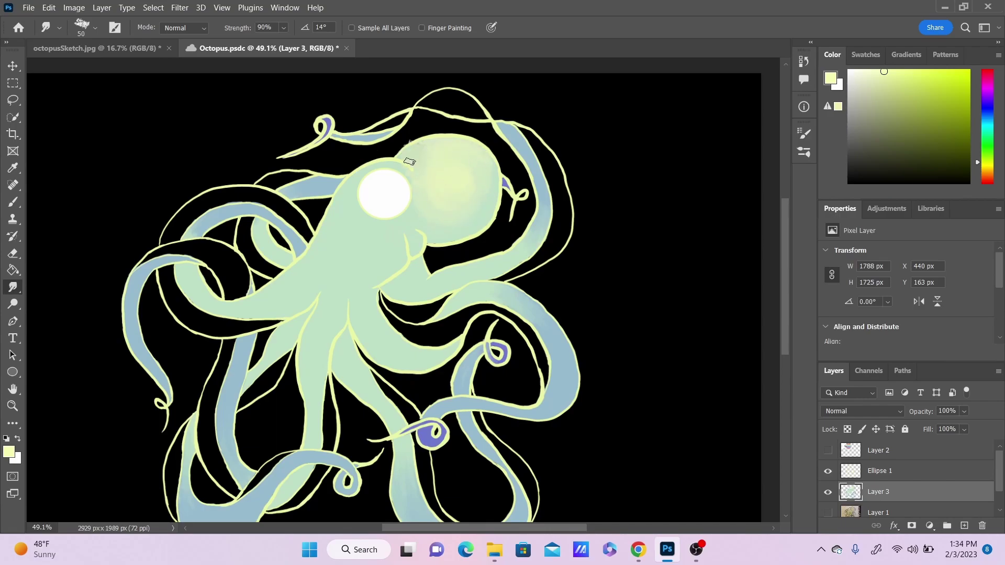
pyautogui.press('b')
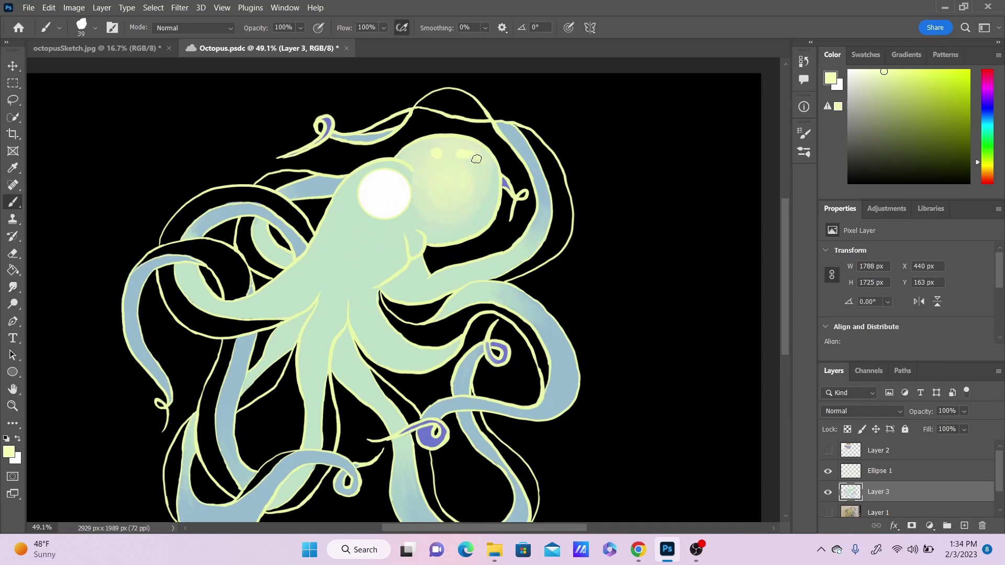
# - Paint green shading strokes below the eye, around the mouth and above the bases of the arms
pyautogui.scroll(-3, 639, 177)
pyautogui.scroll(1, 640, 177)
pyautogui.keyDown('alt'); pyautogui.click(398, 205); pyautogui.keyUp('alt')
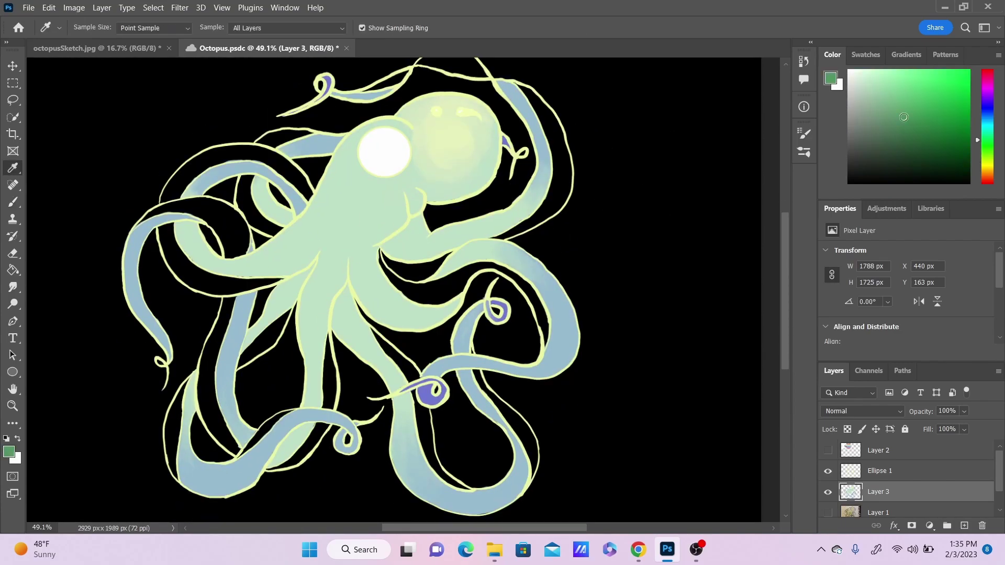
pyautogui.rightClick(12, 202)
pyautogui.click(67, 202)
pyautogui.moveTo(335, 222); pyautogui.dragTo(323, 243)
pyautogui.moveTo(341, 208); pyautogui.dragTo(330, 234)
pyautogui.moveTo(357, 212); pyautogui.dragTo(350, 248)
pyautogui.moveTo(397, 190); pyautogui.dragTo(373, 241)
pyautogui.moveTo(402, 194); pyautogui.dragTo(374, 241)
pyautogui.moveTo(413, 225); pyautogui.dragTo(397, 243)
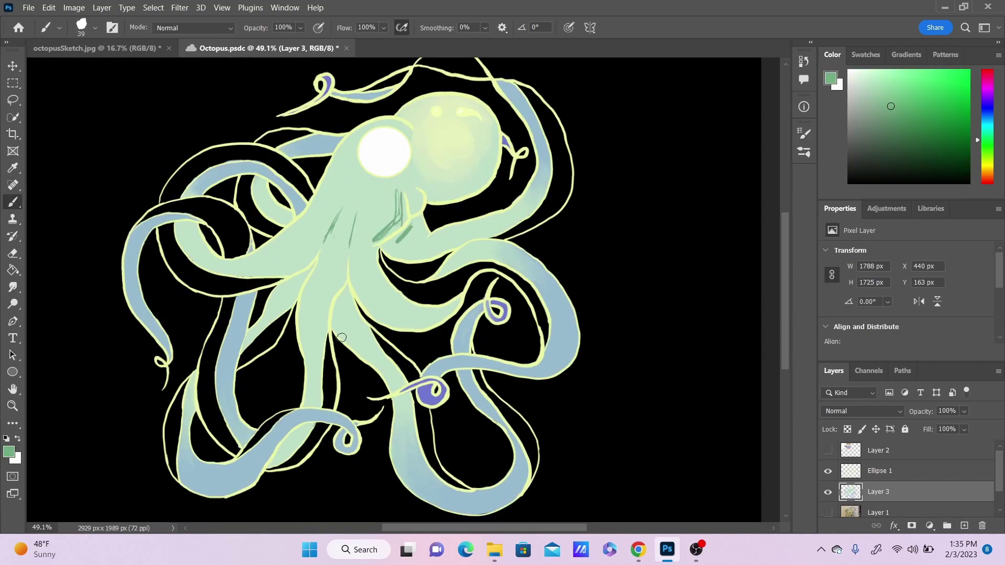
# - Add a green shading stroke on the short arm behind the head and smudge the face's shading strokes
pyautogui.moveTo(280, 209); pyautogui.dragTo(290, 222)
pyautogui.click(13, 288)
pyautogui.moveTo(393, 193); pyautogui.dragTo(398, 194)
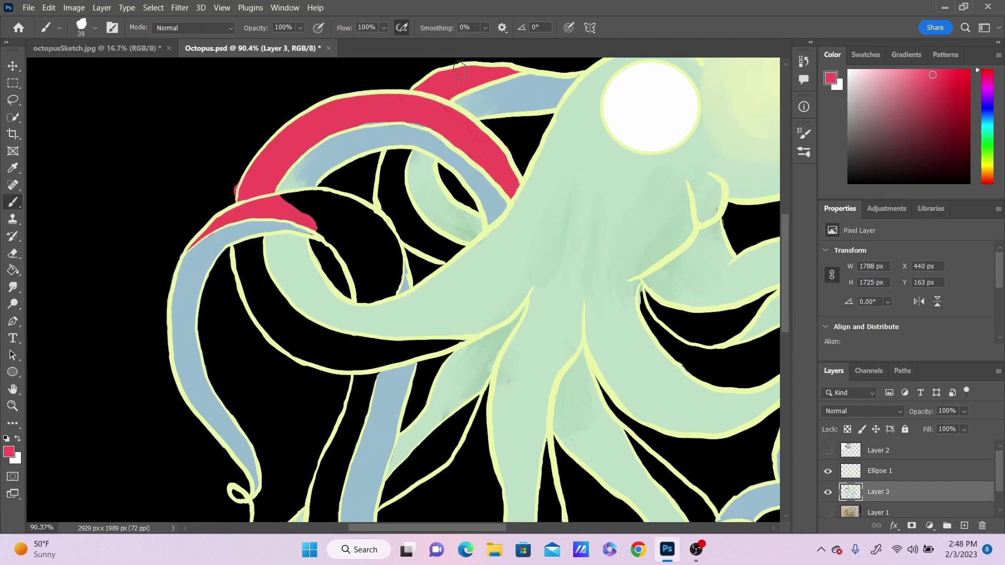
# - Colour the undersides of the two curled arms beside the face crimson and erase the spill in the gap between them
pyautogui.moveTo(286, 202)
pyautogui.mouseDown()
pyautogui.moveTo(384, 202)
pyautogui.moveTo(389, 153)
pyautogui.mouseUp()
pyautogui.hotkey('ctrl', 'z')
pyautogui.moveTo(389, 154); pyautogui.dragTo(398, 254)
pyautogui.moveTo(321, 238); pyautogui.dragTo(358, 302)
pyautogui.moveTo(317, 193); pyautogui.dragTo(382, 215)
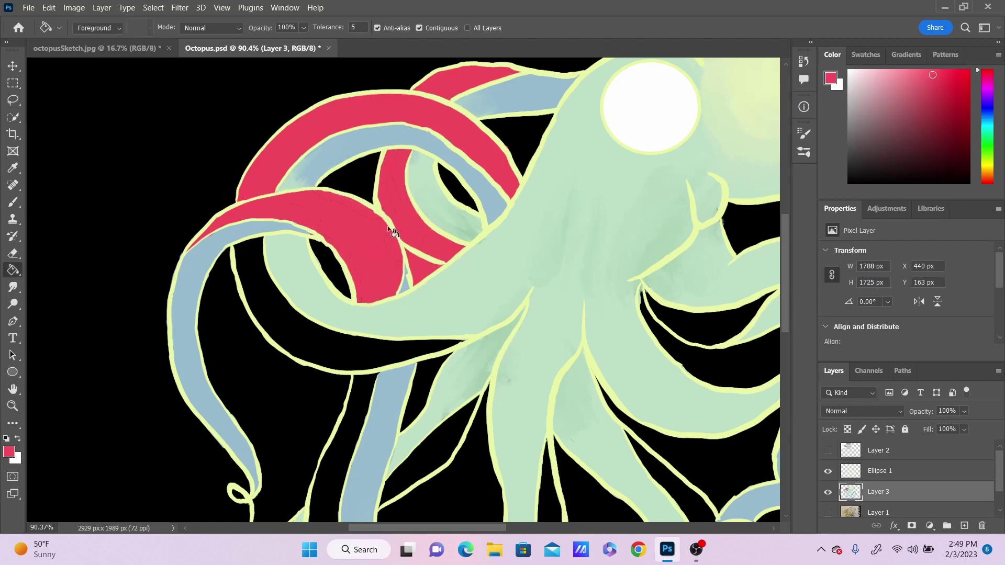
pyautogui.press('b')
pyautogui.press('e')
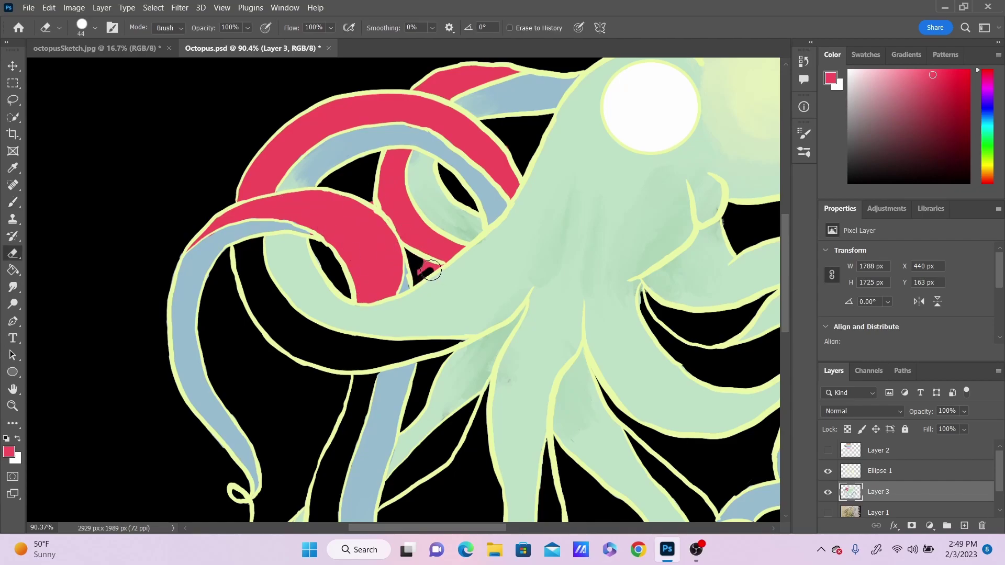
# - Outline the underside of the looped mint arm on the octopus's left in crimson and fill it
pyautogui.scroll(-5, 189, 210)
pyautogui.scroll(3, 190, 210)
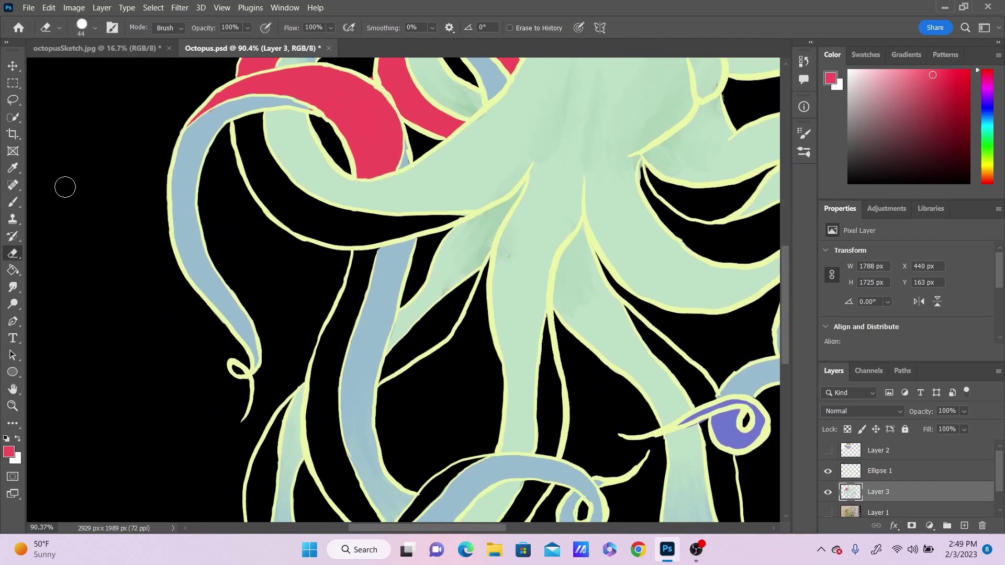
pyautogui.press('b')
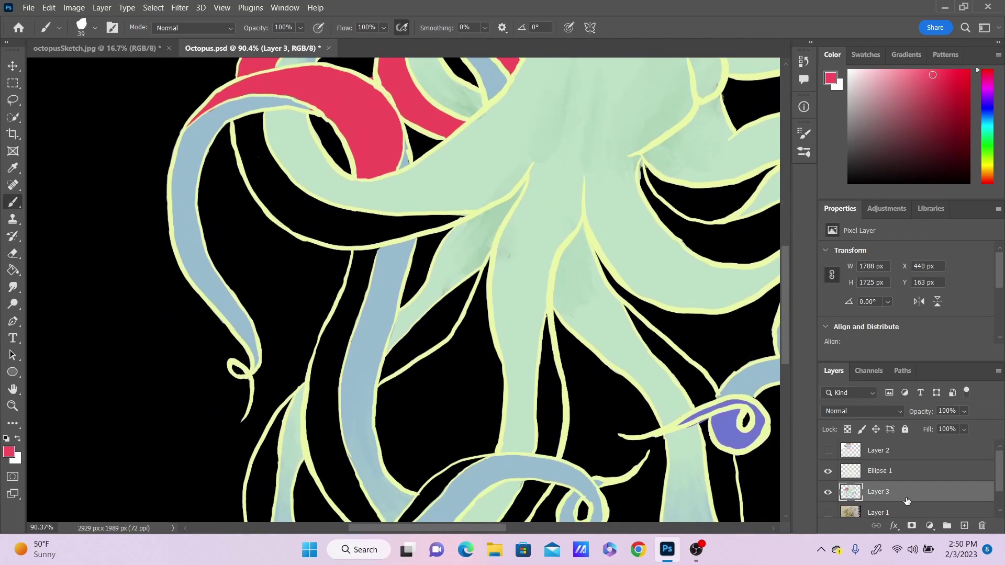
pyautogui.moveTo(257, 120)
pyautogui.mouseDown()
pyautogui.moveTo(254, 149)
pyautogui.moveTo(269, 156)
pyautogui.mouseUp()
pyautogui.keyDown('alt'); pyautogui.click(279, 139); pyautogui.keyUp('alt')
pyautogui.keyDown('alt'); pyautogui.click(257, 129); pyautogui.keyUp('alt')
pyautogui.press('z')
pyautogui.moveTo(248, 229)
pyautogui.mouseDown()
pyautogui.moveTo(552, 227)
pyautogui.moveTo(492, 227)
pyautogui.mouseUp()
pyautogui.press('b')
pyautogui.scroll(3, 471, 227)
pyautogui.moveTo(343, 231)
pyautogui.mouseDown()
pyautogui.moveTo(334, 243)
pyautogui.moveTo(441, 383)
pyautogui.moveTo(553, 435)
pyautogui.moveTo(570, 420)
pyautogui.mouseUp()
pyautogui.press('g')
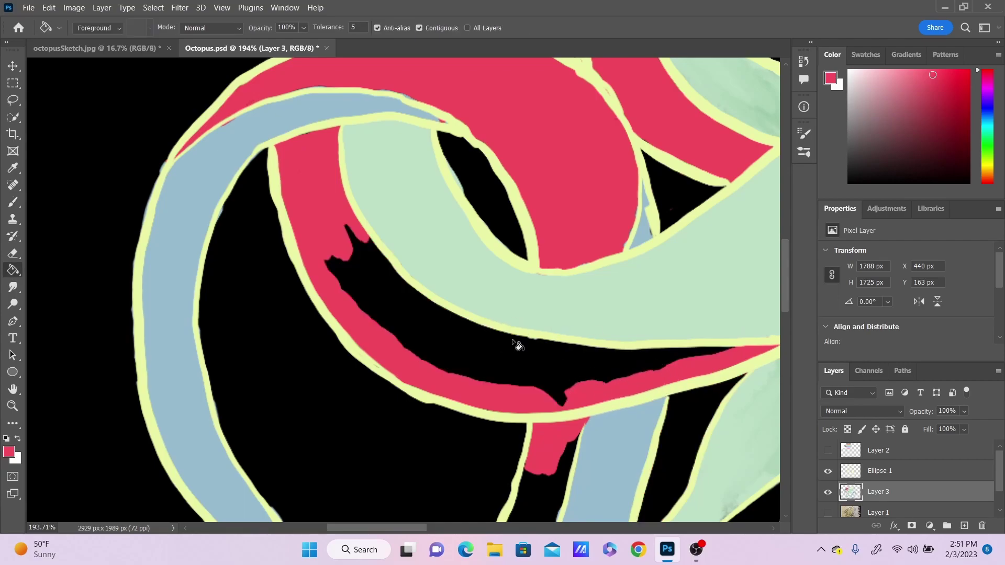
pyautogui.click(516, 356)
# - Outline the strip along the left vertical blue arm in crimson down to its lower end and fill it
pyautogui.press('b')
pyautogui.scroll(-5, 445, 387)
pyautogui.moveTo(445, 387)
pyautogui.mouseDown()
pyautogui.moveTo(461, 299)
pyautogui.moveTo(438, 415)
pyautogui.moveTo(442, 510)
pyautogui.mouseUp()
pyautogui.scroll(-4, 775, 306)
pyautogui.moveTo(440, 175)
pyautogui.mouseDown()
pyautogui.moveTo(438, 195)
pyautogui.moveTo(583, 382)
pyautogui.mouseUp()
pyautogui.press('g')
pyautogui.click(518, 310)
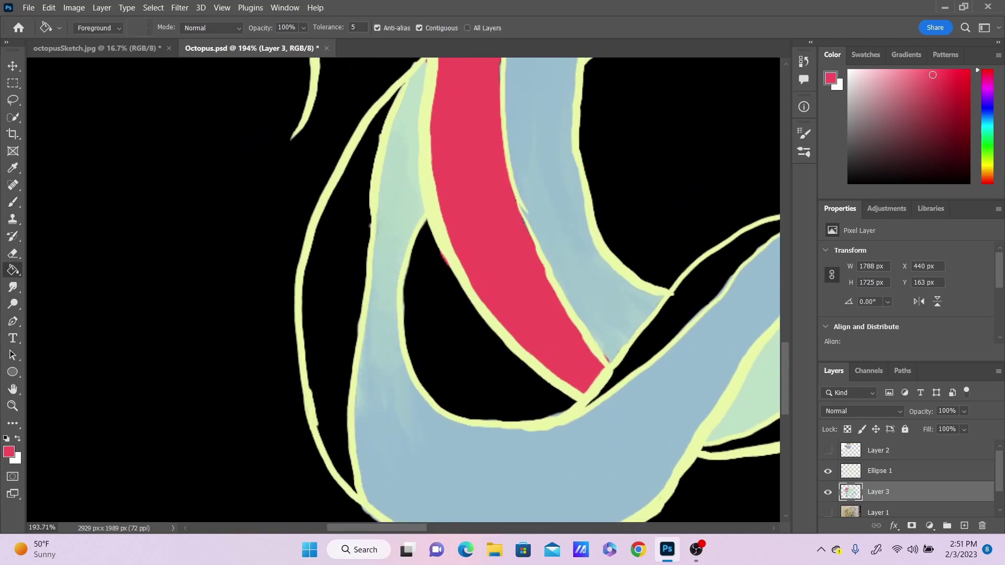
# - Outline the outer strip of the outermost lower-left arm in crimson and fill it
pyautogui.scroll(-2, 587, 428)
pyautogui.press('b')
pyautogui.moveTo(412, 111)
pyautogui.mouseDown()
pyautogui.moveTo(325, 263)
pyautogui.moveTo(350, 519)
pyautogui.mouseUp()
pyautogui.press('g')
pyautogui.click(330, 336)
# - Colour the narrow strip above the blue lower-centre arm crimson, closing the outline gap before filling it
pyautogui.scroll(-2, 357, 433)
pyautogui.press('b')
pyautogui.hscroll(8, 357, 434)
pyautogui.moveTo(283, 240); pyautogui.dragTo(421, 155)
pyautogui.press('g')
pyautogui.click(334, 213)
pyautogui.hotkey('ctrl', 'z')
pyautogui.press('b')
pyautogui.moveTo(279, 243); pyautogui.dragTo(227, 304)
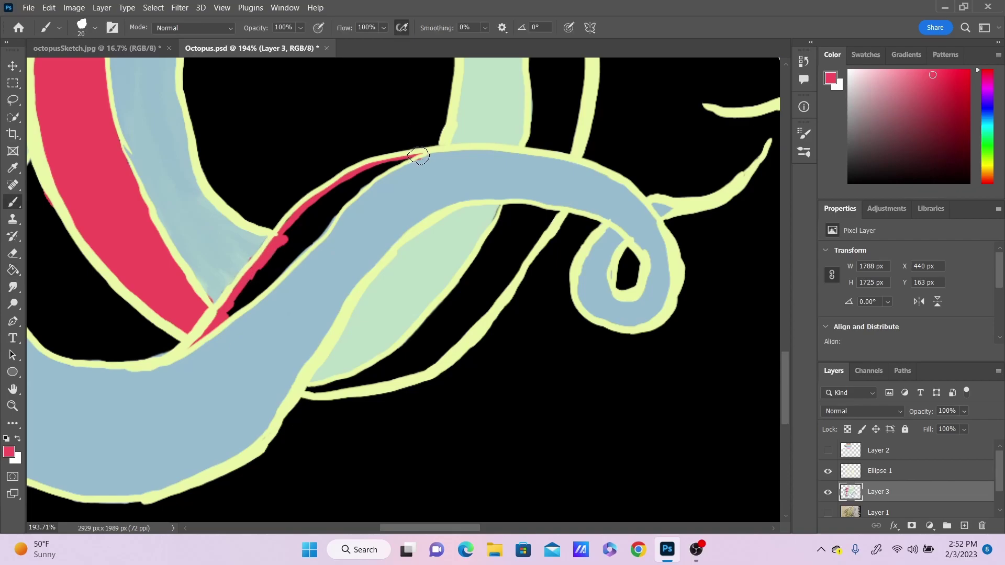
pyautogui.press('g')
pyautogui.click(317, 222)
# - Paint the strip beneath the mint section of the lower-centre arm crimson and touch up its edges
pyautogui.press('b')
pyautogui.press('i')
pyautogui.click(438, 179)
pyautogui.press('b')
pyautogui.moveTo(308, 389)
pyautogui.mouseDown()
pyautogui.moveTo(471, 322)
pyautogui.moveTo(555, 208)
pyautogui.mouseUp()
pyautogui.keyDown('alt'); pyautogui.click(556, 196); pyautogui.keyUp('alt')
pyautogui.click(555, 197)
pyautogui.keyDown('alt'); pyautogui.click(485, 220); pyautogui.keyUp('alt')
pyautogui.click(489, 214)
# - Retouch the left vertical arm's lower tip with the light blue-green sampled from it
pyautogui.keyDown('alt'); pyautogui.click(510, 183); pyautogui.keyUp('alt')
pyautogui.keyDown('alt'); pyautogui.click(285, 249); pyautogui.keyUp('alt')
pyautogui.keyDown('alt'); pyautogui.click(228, 259); pyautogui.keyUp('alt')
pyautogui.moveTo(212, 294); pyautogui.dragTo(205, 293)
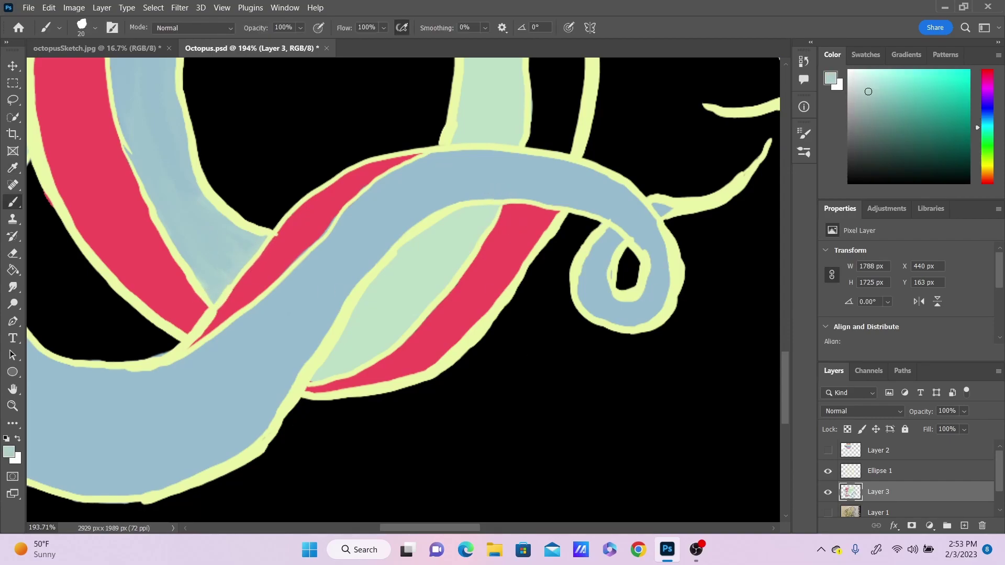
# - Outline and fill the underside of the short mint arm beside the vertical blue arm with crimson, touching up its tip
pyautogui.scroll(6, 209, 293)
pyautogui.keyDown('alt'); pyautogui.click(555, 186); pyautogui.keyUp('alt')
pyautogui.moveTo(555, 187)
pyautogui.mouseDown()
pyautogui.moveTo(568, 461)
pyautogui.moveTo(545, 209)
pyautogui.mouseUp()
pyautogui.moveTo(181, 327)
pyautogui.mouseDown()
pyautogui.moveTo(319, 230)
pyautogui.moveTo(416, 83)
pyautogui.moveTo(398, 138)
pyautogui.mouseUp()
pyautogui.press('g')
pyautogui.click(293, 205)
pyautogui.press('b')
pyautogui.keyDown('alt'); pyautogui.click(179, 317); pyautogui.keyUp('alt')
pyautogui.click(181, 325)
pyautogui.keyDown('alt'); pyautogui.click(298, 209); pyautogui.keyUp('alt')
# - Colour the strip along the upper edge of the mint lower-right arm crimson and erase the spill
pyautogui.press('e')
pyautogui.moveTo(459, 527); pyautogui.dragTo(526, 528)
pyautogui.press('b')
pyautogui.moveTo(222, 160)
pyautogui.mouseDown()
pyautogui.moveTo(322, 238)
pyautogui.moveTo(421, 350)
pyautogui.mouseUp()
pyautogui.press('g')
pyautogui.click(365, 314)
pyautogui.press('e')
pyautogui.moveTo(266, 172); pyautogui.dragTo(307, 208)
# - Colour the strip inside the lower-right arm's loop crimson, from below the purple curl towards the loop's bottom
pyautogui.scroll(-5, 308, 209)
pyautogui.press('b')
pyautogui.moveTo(390, 123); pyautogui.dragTo(400, 186)
pyautogui.moveTo(455, 199); pyautogui.dragTo(518, 477)
pyautogui.press('g')
pyautogui.click(456, 335)
pyautogui.scroll(-4, 635, 454)
pyautogui.press('b')
pyautogui.moveTo(519, 318); pyautogui.dragTo(620, 383)
# - Outline the outer strip on the rising side of the lower-right loop in crimson and fill it
pyautogui.scroll(-3, 619, 383)
pyautogui.hscroll(8, 620, 384)
pyautogui.press('z')
pyautogui.moveTo(517, 414); pyautogui.dragTo(413, 413)
pyautogui.scroll(1, 768, 313)
pyautogui.moveTo(633, 390); pyautogui.dragTo(717, 391)
pyautogui.press('b')
pyautogui.hscroll(-4, 477, 456)
pyautogui.moveTo(472, 477)
pyautogui.mouseDown()
pyautogui.moveTo(471, 371)
pyautogui.moveTo(348, 224)
pyautogui.mouseUp()
pyautogui.press('g')
pyautogui.click(351, 236)
pyautogui.press('b')
# - Outline the underside of the large right arm in crimson from its base to the crest and fill it
pyautogui.scroll(5, 358, 209)
pyautogui.moveTo(308, 345); pyautogui.dragTo(351, 270)
pyautogui.moveTo(123, 239)
pyautogui.mouseDown()
pyautogui.moveTo(132, 283)
pyautogui.moveTo(158, 314)
pyautogui.moveTo(248, 311)
pyautogui.mouseUp()
pyautogui.click(834, 508)
pyautogui.press('g')
pyautogui.click(293, 325)
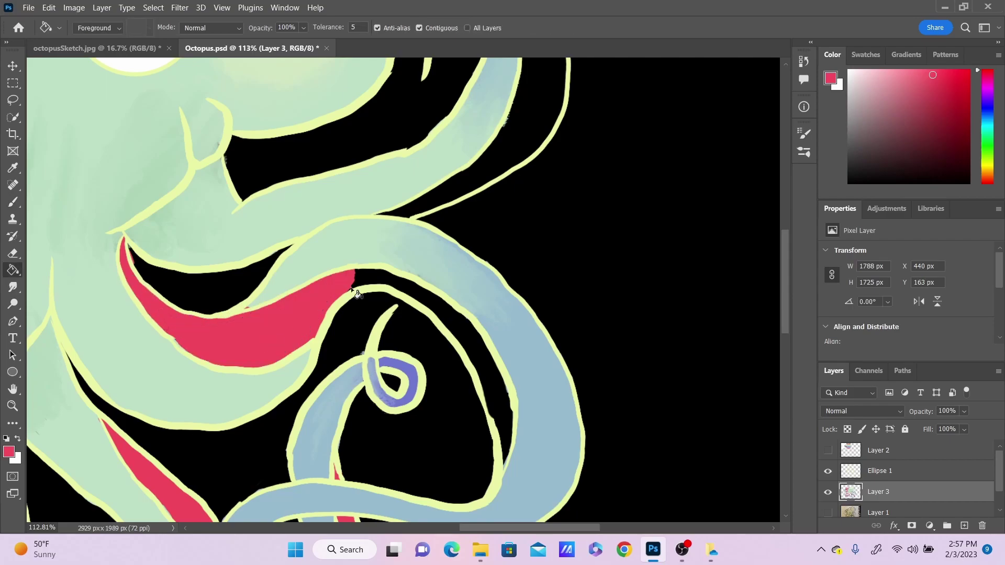
# - Extend the crimson underside along the inner edge of the large right arm's bend and fill the strip
pyautogui.press('b')
pyautogui.keyDown('alt'); pyautogui.click(261, 295); pyautogui.keyUp('alt')
pyautogui.click(819, 504)
pyautogui.click(988, 7)
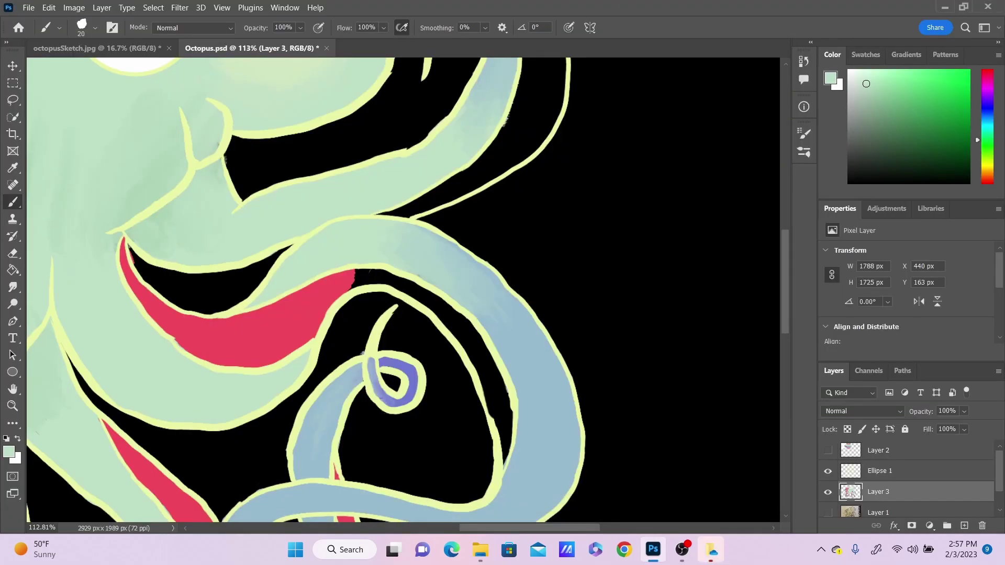
pyautogui.keyDown('alt'); pyautogui.click(363, 278); pyautogui.keyUp('alt')
pyautogui.moveTo(366, 273)
pyautogui.mouseDown()
pyautogui.moveTo(412, 295)
pyautogui.moveTo(462, 344)
pyautogui.moveTo(489, 394)
pyautogui.mouseUp()
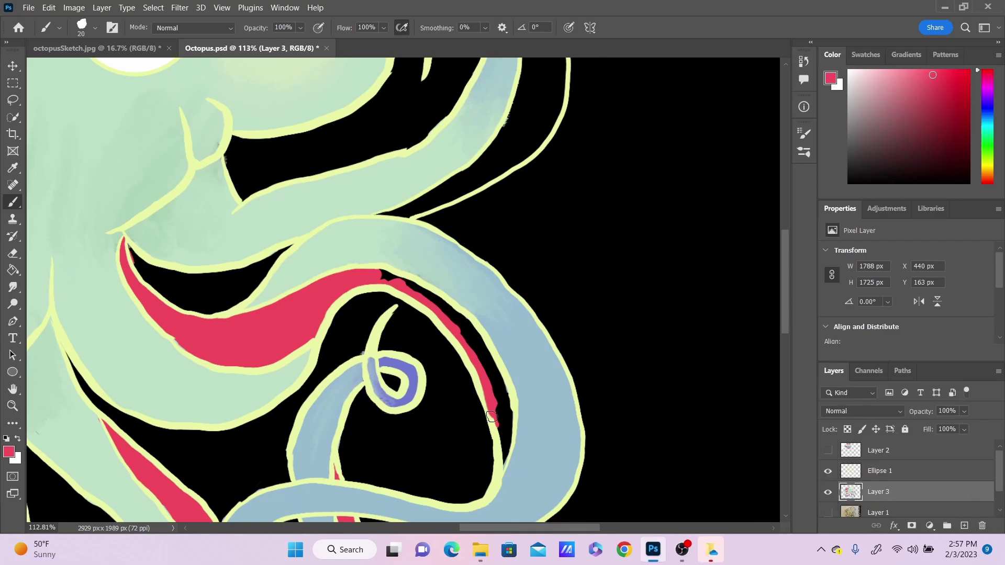
pyautogui.press('g')
pyautogui.click(476, 348)
pyautogui.press('b')
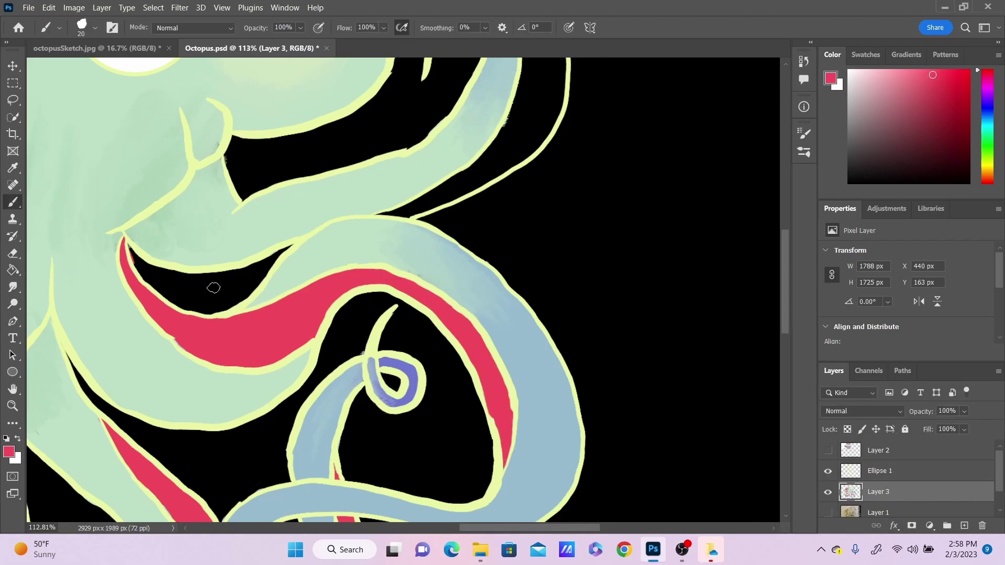
# - Outline the outer strip of the upper right arm in crimson and fill it
pyautogui.scroll(5, 313, 259)
pyautogui.moveTo(378, 424)
pyautogui.mouseDown()
pyautogui.moveTo(460, 402)
pyautogui.moveTo(562, 297)
pyautogui.moveTo(560, 246)
pyautogui.moveTo(530, 158)
pyautogui.mouseUp()
pyautogui.scroll(3, 530, 162)
pyautogui.moveTo(432, 200); pyautogui.dragTo(470, 219)
pyautogui.press('g')
pyautogui.click(507, 274)
# - Colour the arm's arched crest above the head and the short underside strip beside it crimson, filling the outlined crest
pyautogui.press('b')
pyautogui.moveTo(185, 175)
pyautogui.mouseDown()
pyautogui.moveTo(89, 217)
pyautogui.moveTo(134, 210)
pyautogui.mouseUp()
pyautogui.moveTo(210, 156); pyautogui.dragTo(245, 160)
pyautogui.moveTo(372, 183)
pyautogui.mouseDown()
pyautogui.moveTo(356, 165)
pyautogui.moveTo(354, 188)
pyautogui.moveTo(330, 168)
pyautogui.mouseUp()
pyautogui.moveTo(247, 160); pyautogui.dragTo(314, 178)
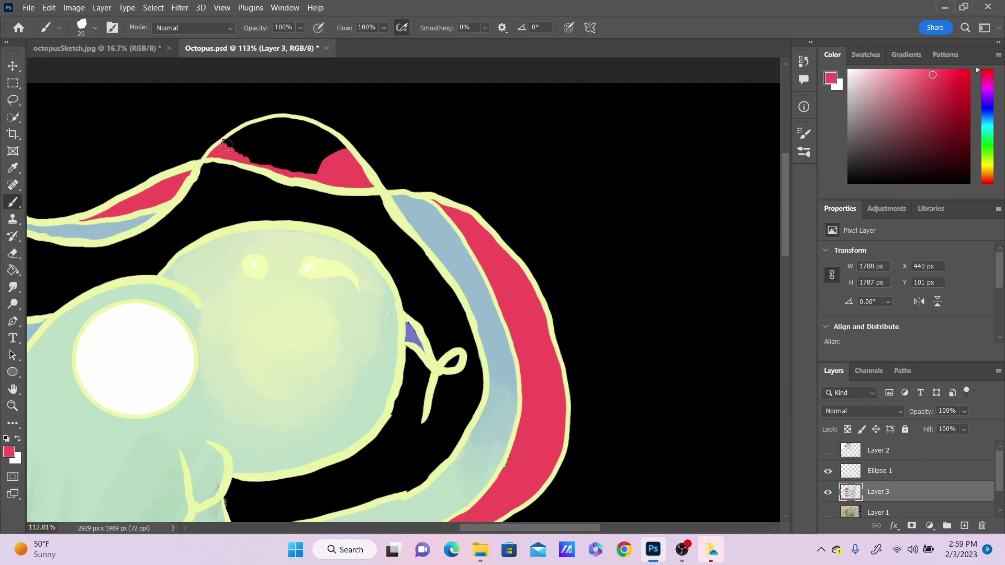
pyautogui.moveTo(224, 147); pyautogui.dragTo(349, 151)
pyautogui.press('g')
pyautogui.click(316, 147)
# - Show the palette layer and sample its salmon pink swatch
pyautogui.press('z')
pyautogui.moveTo(579, 253); pyautogui.dragTo(526, 251)
pyautogui.moveTo(786, 182); pyautogui.dragTo(789, 232)
pyautogui.scroll(-2, 789, 232)
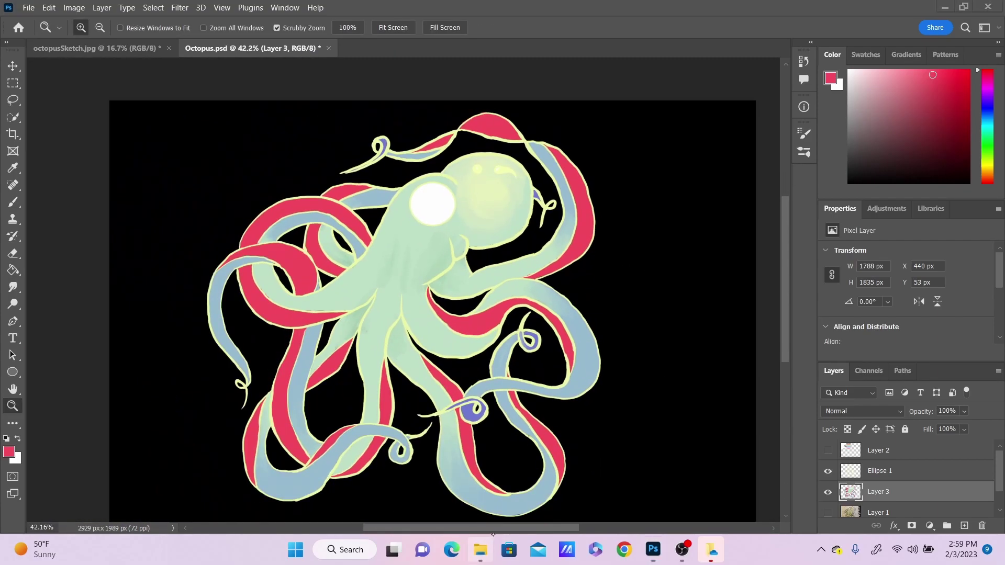
pyautogui.moveTo(505, 528)
pyautogui.mouseDown()
pyautogui.moveTo(527, 521)
pyautogui.moveTo(517, 522)
pyautogui.mouseUp()
pyautogui.hscroll(-1, 517, 522)
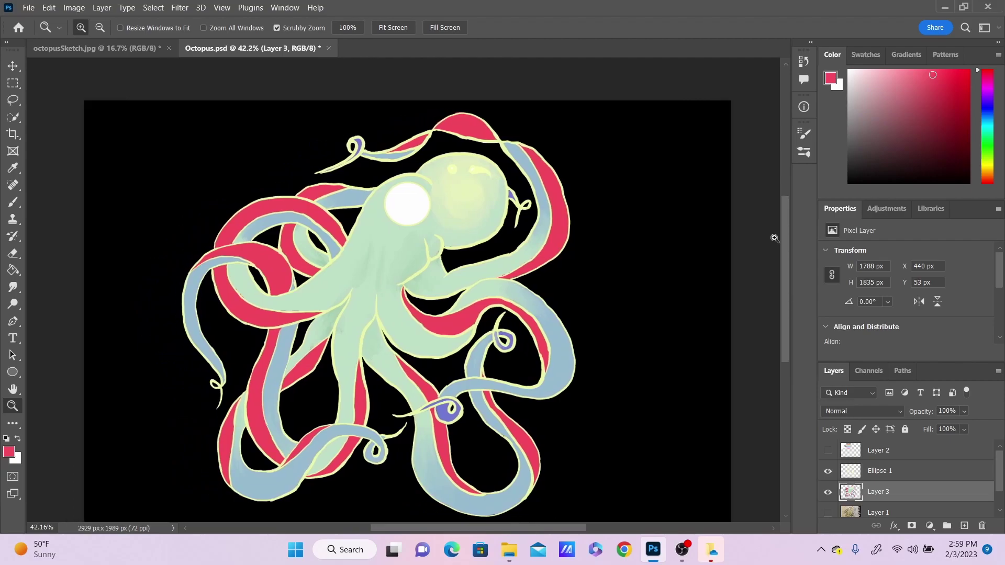
pyautogui.scroll(-1, 434, 290)
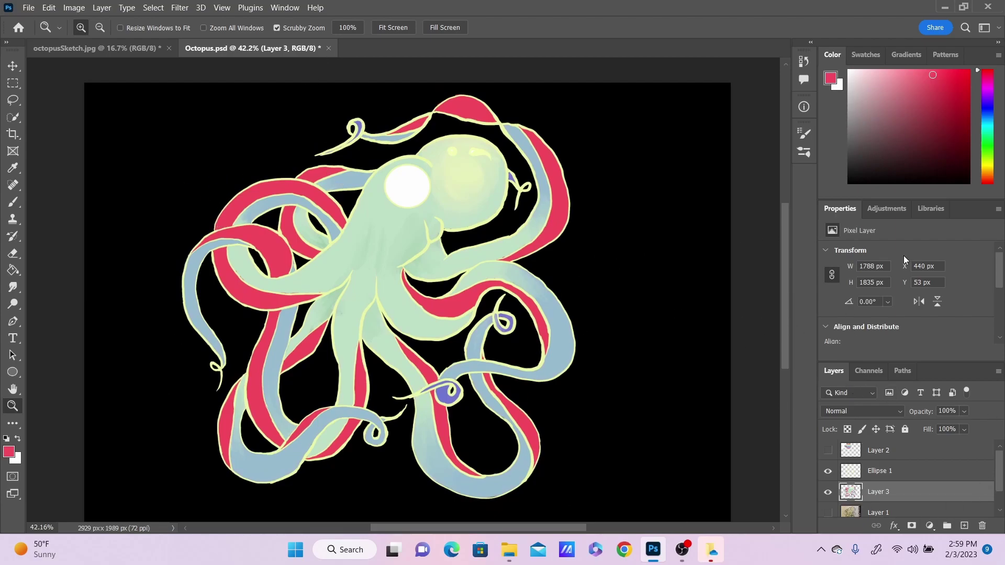
pyautogui.click(828, 450)
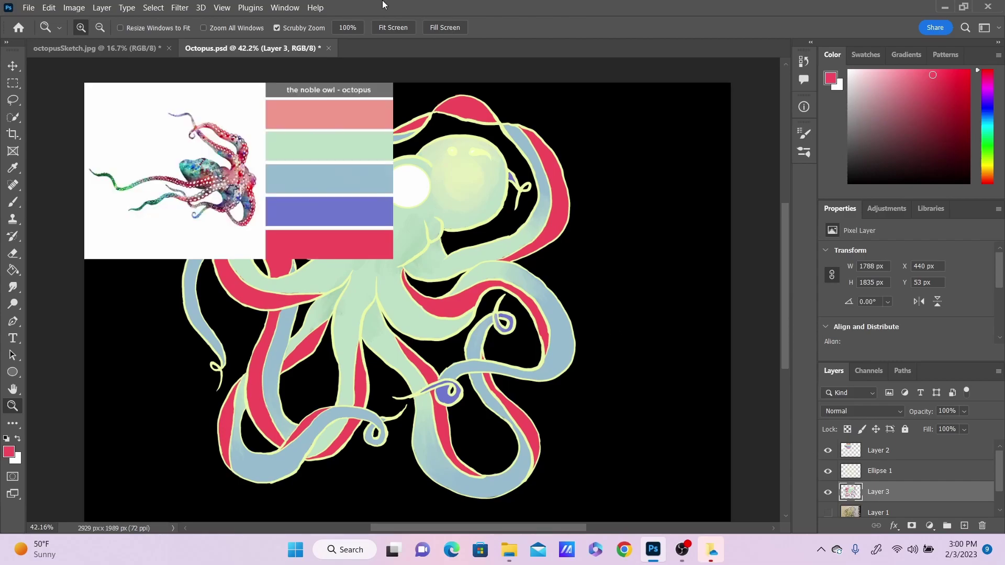
pyautogui.press('i')
pyautogui.click(335, 112)
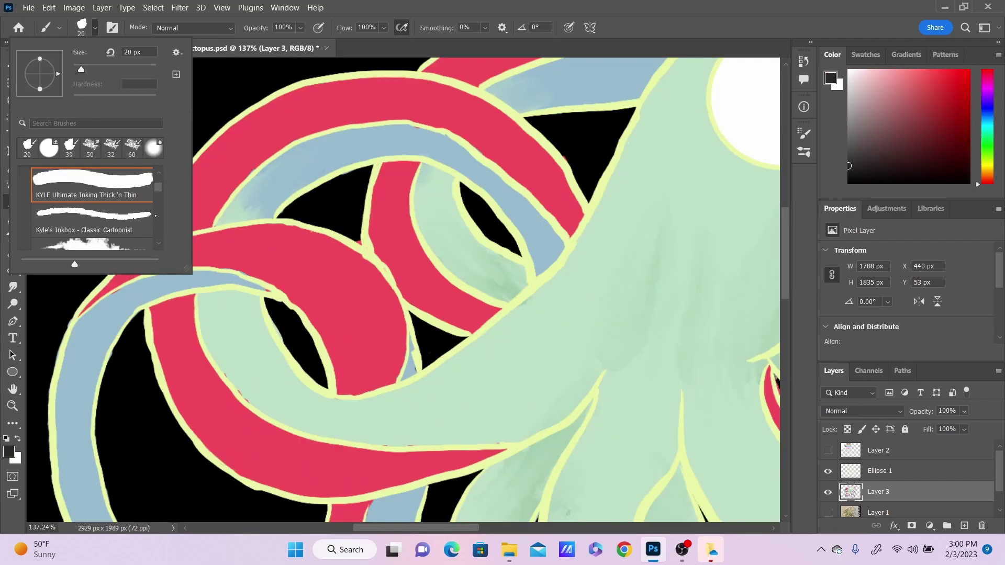
# - Choose the 284 px speckle brush from the brush presets
pyautogui.scroll(-3, 159, 241)
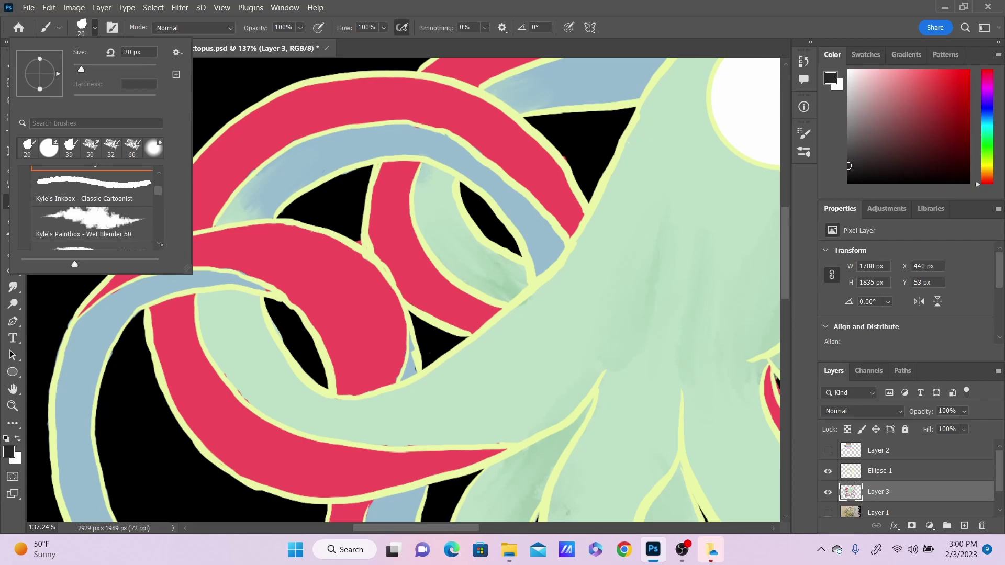
pyautogui.scroll(-5, 158, 244)
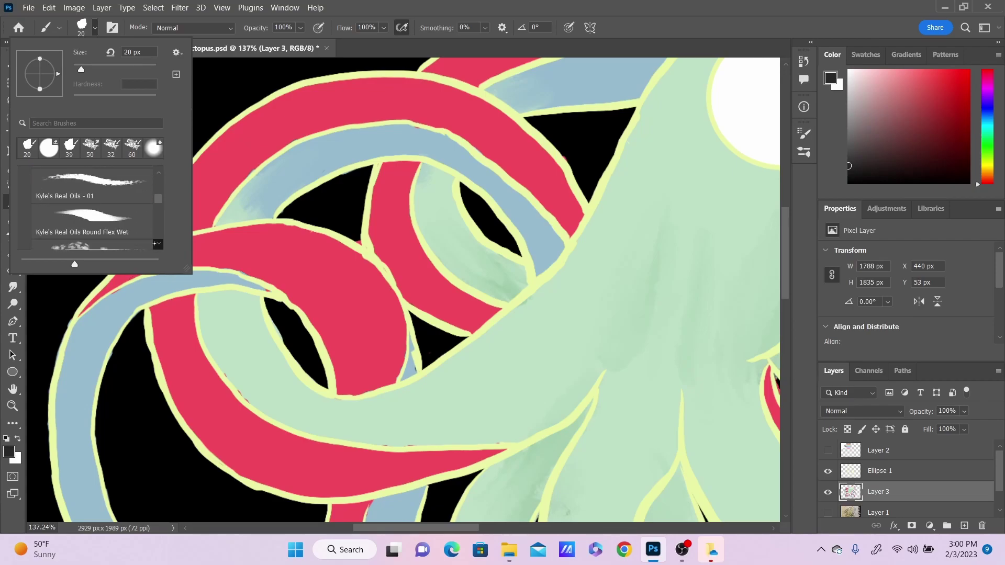
pyautogui.click(92, 227)
pyautogui.click(235, 141)
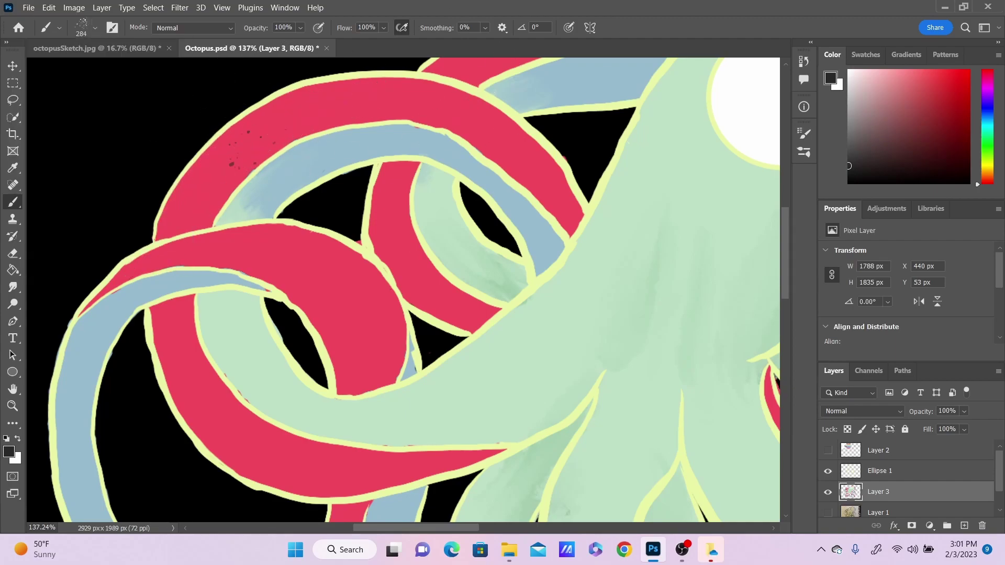
# - Select the crimson underside of the left arm loop with the Magic Wand and speckle it with the palette's salmon pink
pyautogui.press('z')
pyautogui.moveTo(450, 363); pyautogui.dragTo(392, 356)
pyautogui.moveTo(442, 307); pyautogui.dragTo(474, 307)
pyautogui.rightClick(13, 117)
pyautogui.click(62, 138)
pyautogui.click(337, 315)
pyautogui.press('b')
pyautogui.click(828, 450)
pyautogui.keyDown('alt'); pyautogui.click(503, 78); pyautogui.keyUp('alt')
pyautogui.click(828, 451)
pyautogui.moveTo(370, 233); pyautogui.dragTo(393, 422)
# - Select the crimson underside of the long arm hanging below the left loop and speckle it salmon pink
pyautogui.scroll(-2, 401, 424)
pyautogui.click(16, 119)
pyautogui.click(375, 330)
pyautogui.press('b')
pyautogui.scroll(-3, 366, 340)
pyautogui.moveTo(374, 209); pyautogui.dragTo(448, 426)
# - Select and speckle in salmon pink the lower-left arm's outer crimson strip and the short strip behind the long hanging arm
pyautogui.click(14, 118)
pyautogui.click(289, 392)
pyautogui.press('b')
pyautogui.moveTo(308, 324); pyautogui.dragTo(292, 460)
pyautogui.click(14, 118)
pyautogui.click(462, 237)
pyautogui.press('b')
pyautogui.moveTo(421, 267); pyautogui.dragTo(503, 206)
# - Select the middle arm's crimson underside and speckle it salmon pink down into its lower curve
pyautogui.click(15, 118)
pyautogui.click(579, 304)
pyautogui.press('b')
pyautogui.moveTo(571, 235); pyautogui.dragTo(570, 351)
pyautogui.click(547, 419)
pyautogui.moveTo(560, 398); pyautogui.dragTo(471, 465)
# - Select the crimson strips of the lower-right, large right and upper right arms together with the Magic Wand and speckle them salmon pink
pyautogui.click(706, 277)
pyautogui.keyDown('shift'); pyautogui.click(744, 385); pyautogui.keyUp('shift')
pyautogui.moveTo(606, 340); pyautogui.dragTo(581, 362)
pyautogui.hscroll(5, 580, 363)
pyautogui.scroll(3, 581, 363)
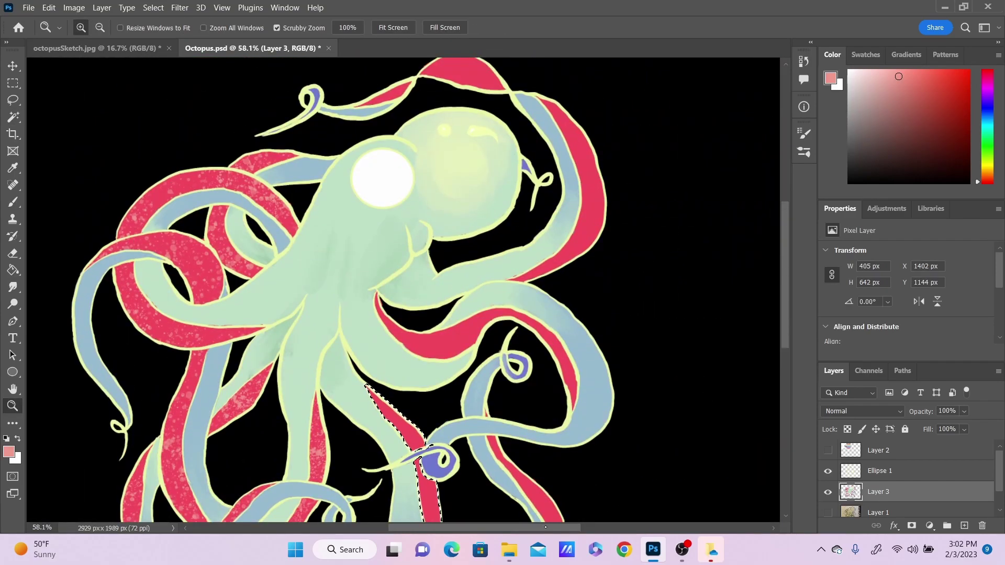
pyautogui.moveTo(647, 377); pyautogui.dragTo(618, 377)
pyautogui.click(14, 118)
pyautogui.keyDown('shift'); pyautogui.click(447, 136); pyautogui.keyUp('shift')
pyautogui.keyDown('alt'); pyautogui.click(446, 133); pyautogui.keyUp('alt')
pyautogui.keyDown('shift'); pyautogui.click(492, 133); pyautogui.keyUp('shift')
pyautogui.keyDown('shift'); pyautogui.click(600, 220); pyautogui.keyUp('shift')
pyautogui.keyDown('shift'); pyautogui.click(474, 355); pyautogui.keyUp('shift')
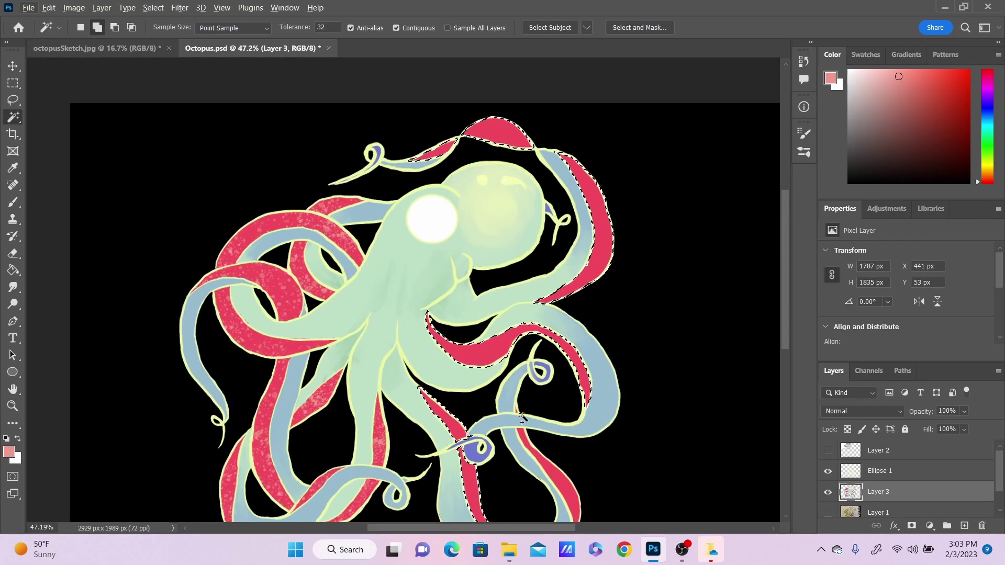
pyautogui.keyDown('shift'); pyautogui.click(557, 482); pyautogui.keyUp('shift')
pyautogui.scroll(-3, 558, 444)
pyautogui.press('b')
pyautogui.moveTo(445, 108)
pyautogui.mouseDown()
pyautogui.moveTo(610, 197)
pyautogui.moveTo(578, 335)
pyautogui.mouseUp()
pyautogui.moveTo(536, 438); pyautogui.dragTo(471, 450)
# - Select the small crimson sliver above the large right arm's crossing, speckle it salmon pink and clear the selection
pyautogui.press('w')
pyautogui.click(516, 371)
pyautogui.press('b')
pyautogui.click(517, 371)
pyautogui.press('w')
pyautogui.rightClick(637, 224)
pyautogui.click(687, 387)
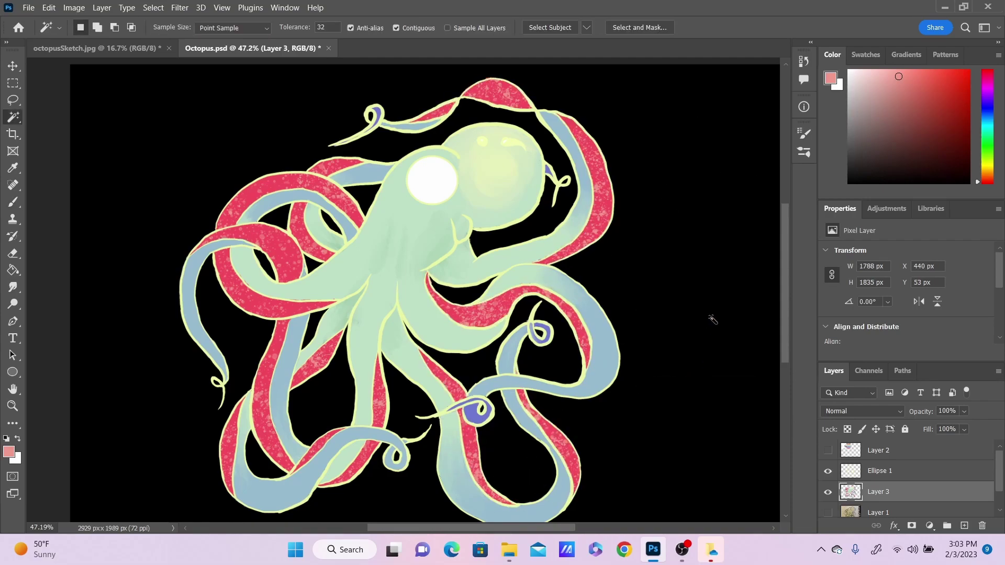
pyautogui.scroll(-1, 581, 186)
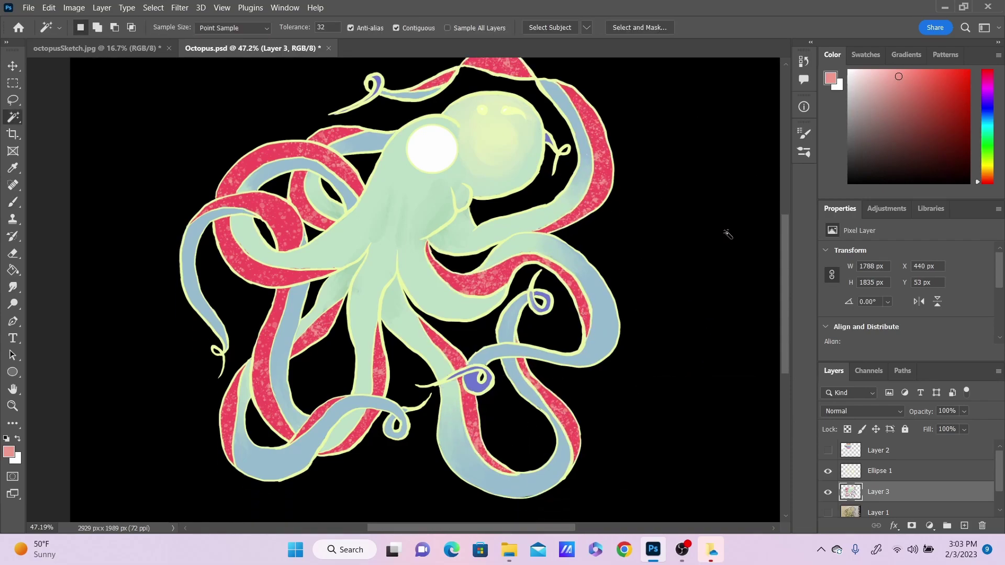
pyautogui.scroll(1, 728, 234)
pyautogui.scroll(1, 727, 234)
pyautogui.scroll(-1, 713, 259)
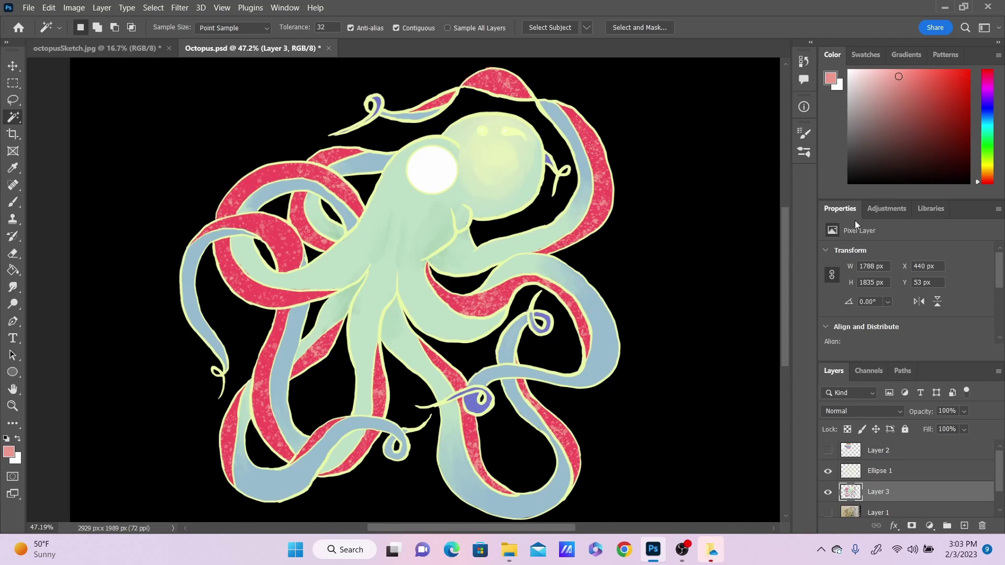
pyautogui.scroll(2, 601, 151)
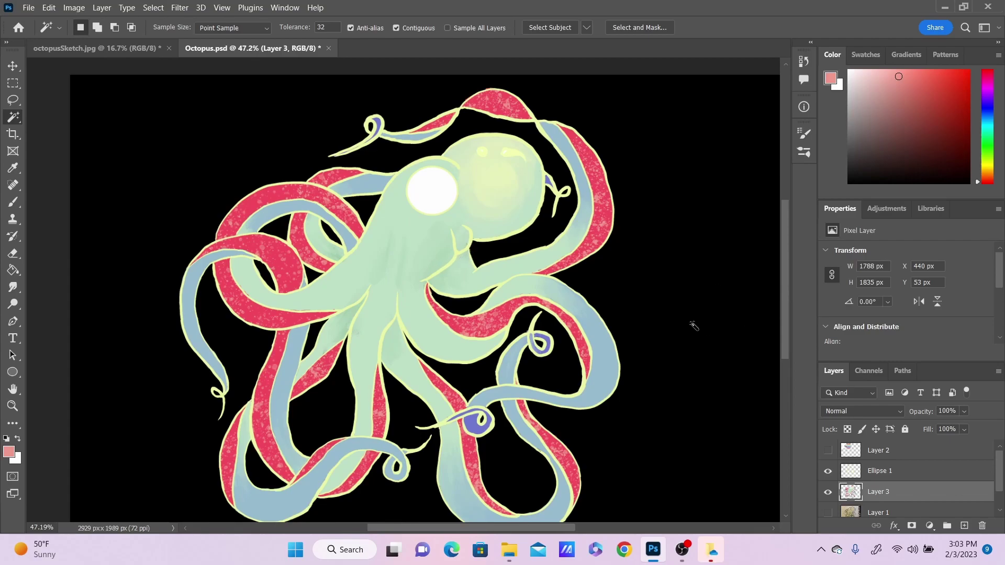
pyautogui.scroll(-2, 786, 240)
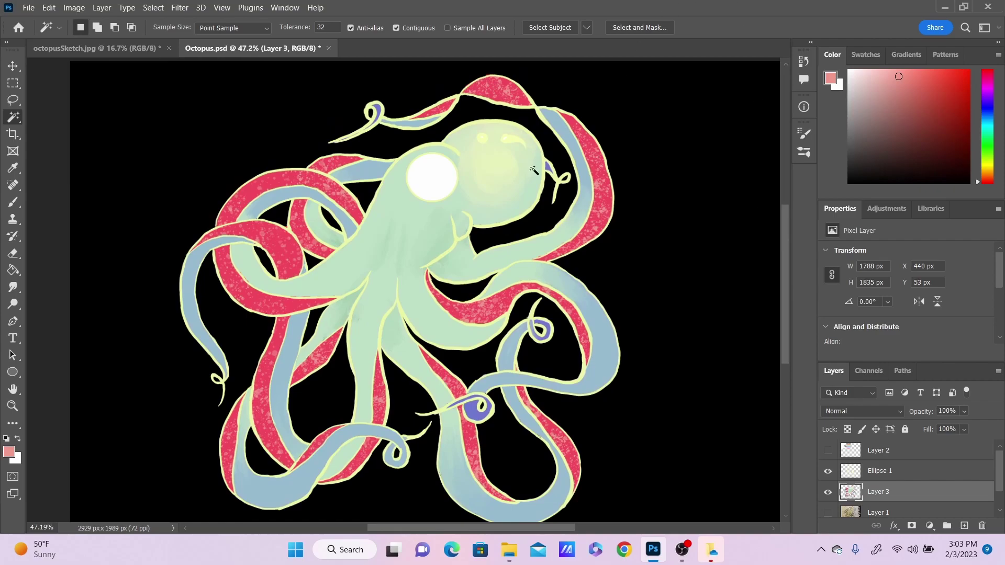
# - Speckle the head's highlight with the outline's pale yellow and pick a lighter yellow as the brush colour
pyautogui.press('i')
pyautogui.click(402, 194)
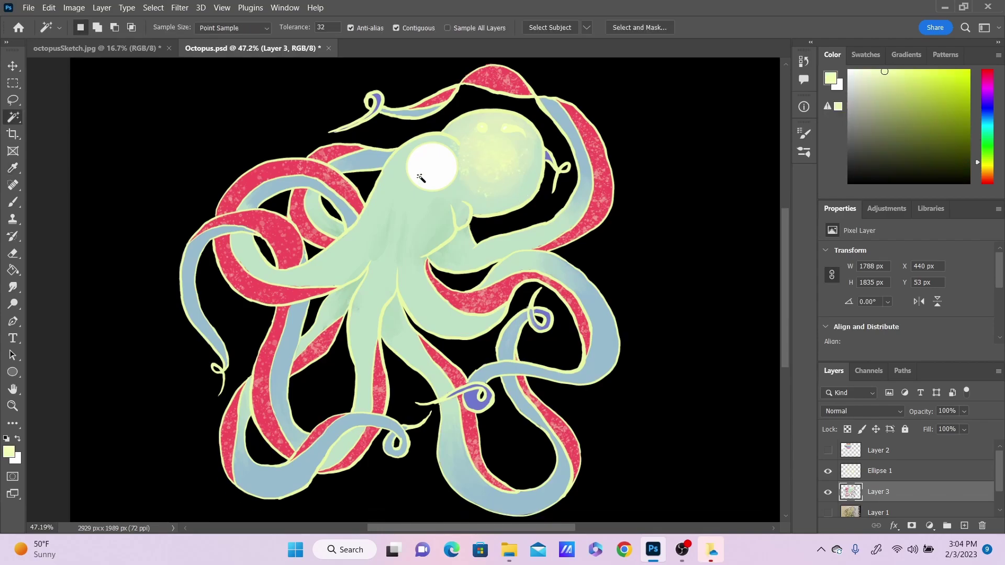
pyautogui.scroll(3, 483, 184)
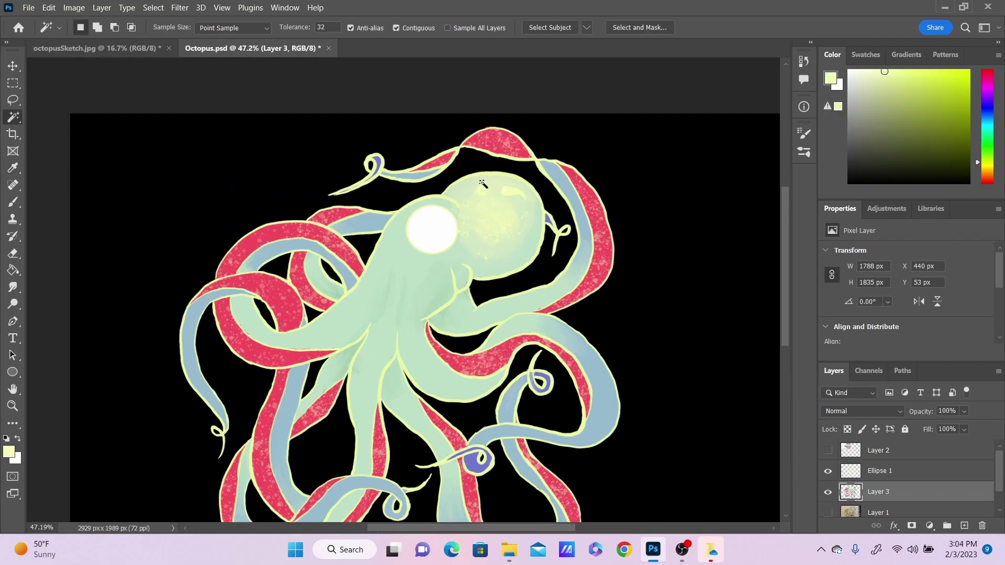
pyautogui.scroll(-1, 474, 203)
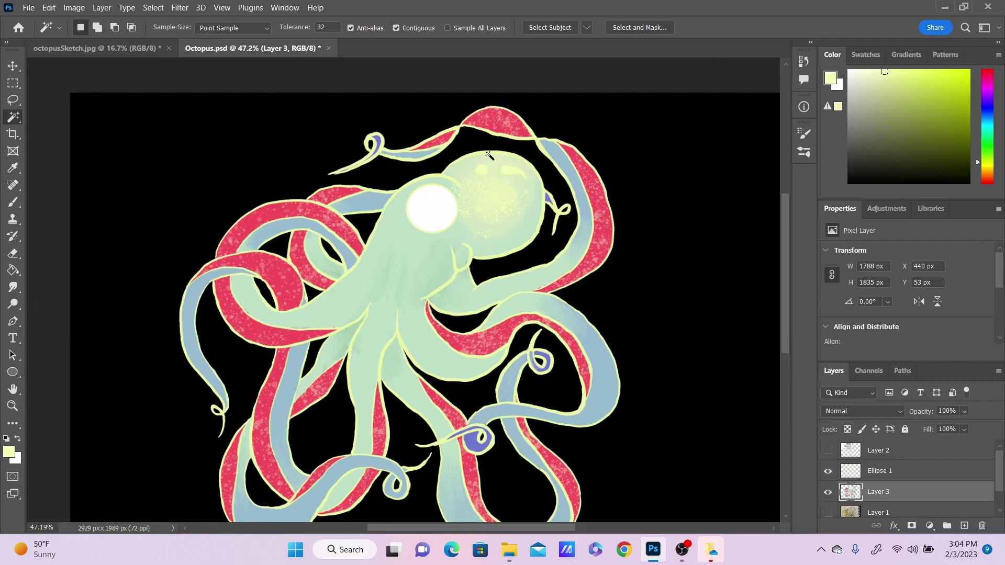
pyautogui.press('i')
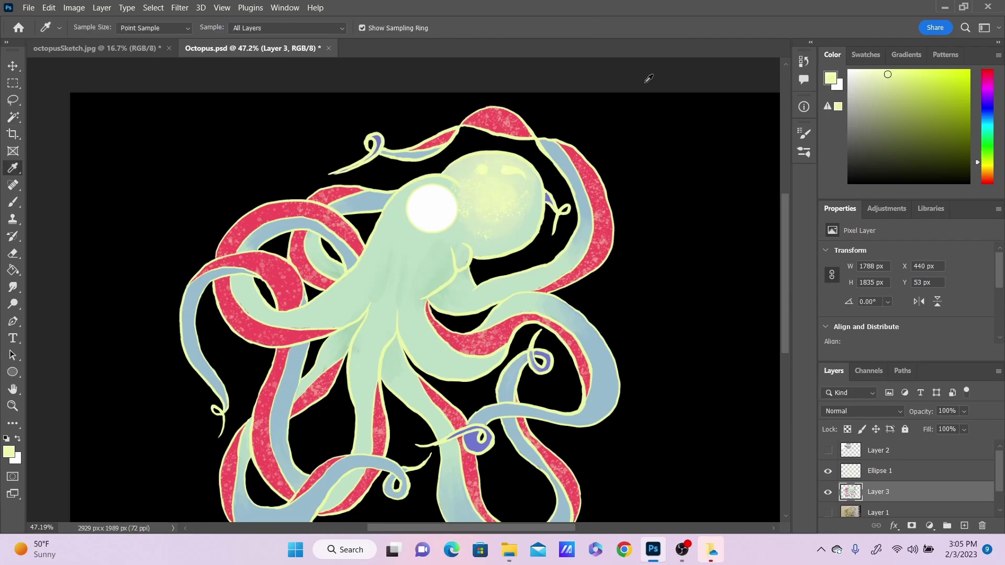
pyautogui.click(878, 70)
# - Sample the palette layer's salmon pink and add a new layer above the Ellipse 1 layer
pyautogui.click(827, 451)
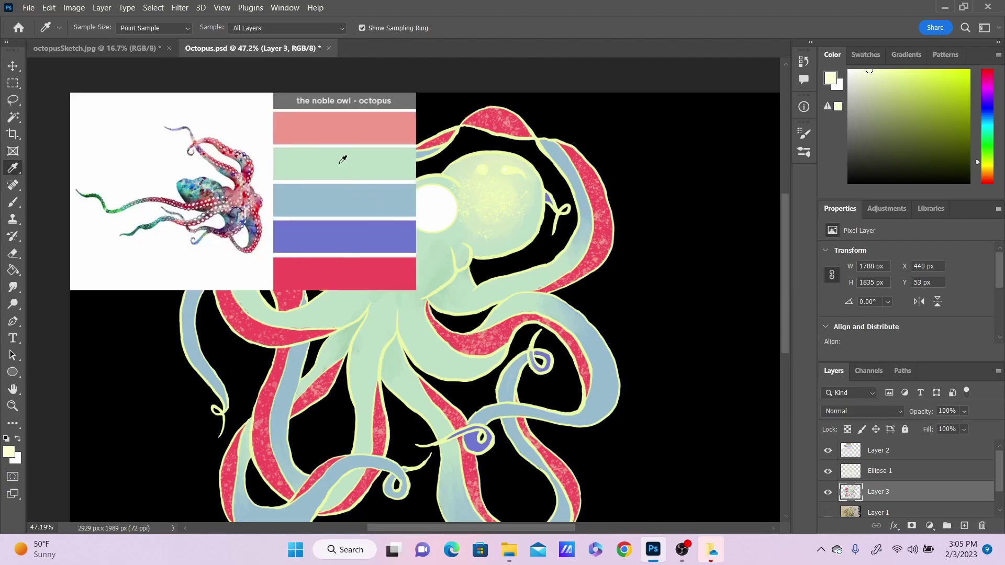
pyautogui.click(331, 128)
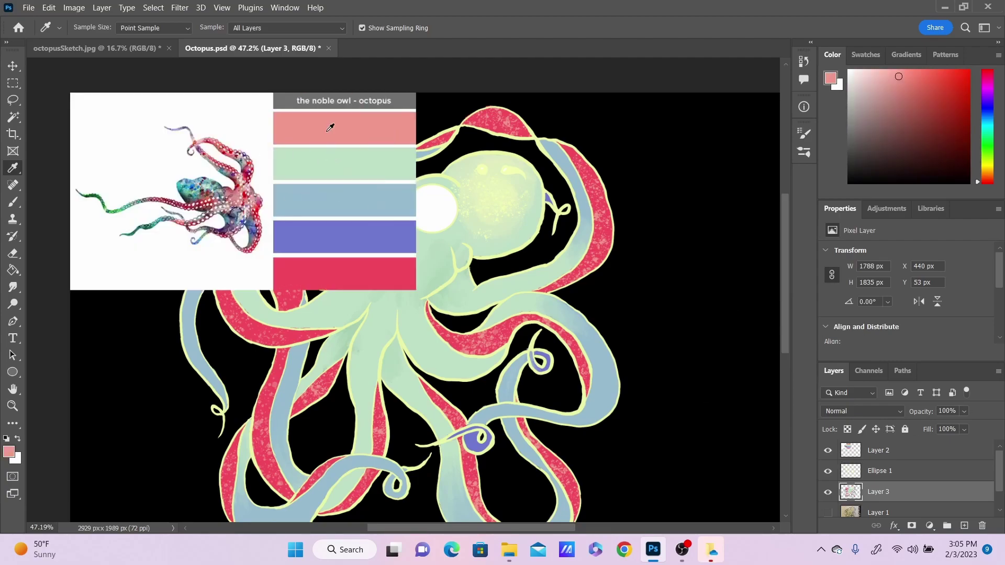
pyautogui.click(828, 451)
pyautogui.press('b')
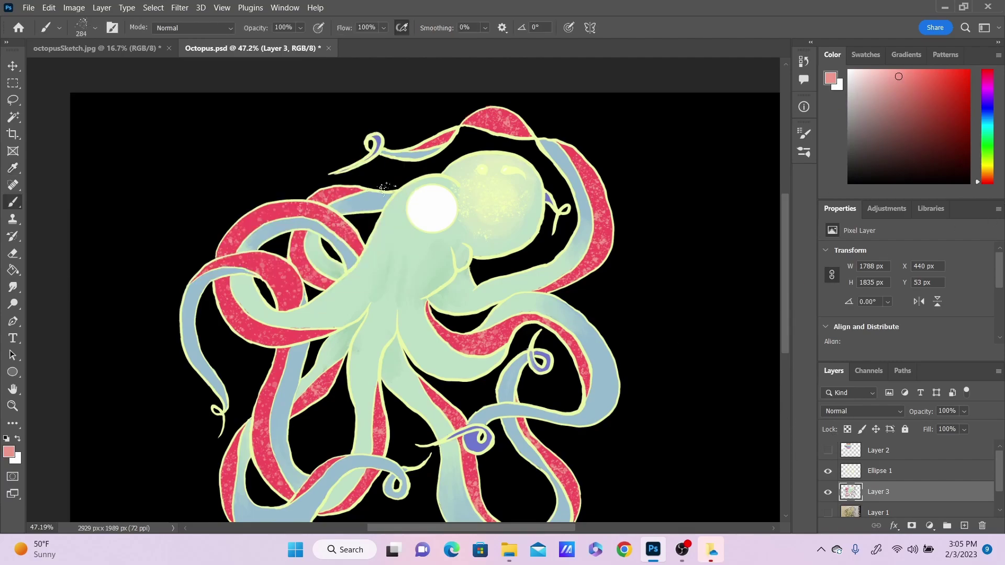
pyautogui.click(963, 527)
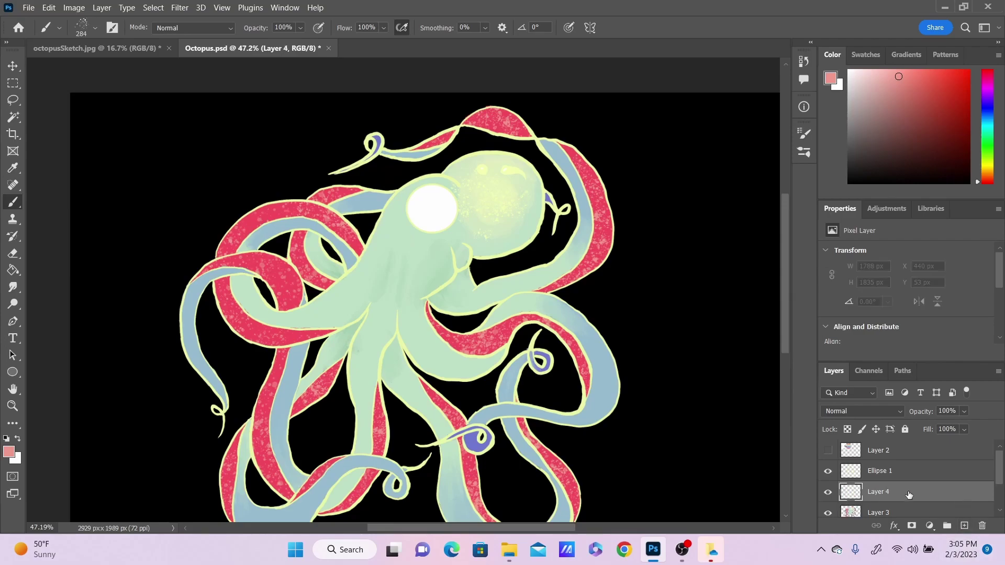
pyautogui.moveTo(906, 493); pyautogui.dragTo(906, 462)
# - Try drawing a four-pointed salmon pink sparkle on the black beside the octopus, tapering its points with the Eraser
pyautogui.click(94, 27)
pyautogui.click(49, 147)
pyautogui.moveTo(427, 166); pyautogui.dragTo(430, 259)
pyautogui.hotkey('ctrl', 'z')
pyautogui.moveTo(698, 204); pyautogui.dragTo(702, 301)
pyautogui.moveTo(660, 256); pyautogui.dragTo(744, 255)
pyautogui.moveTo(697, 220)
pyautogui.mouseDown()
pyautogui.moveTo(692, 269)
pyautogui.moveTo(713, 267)
pyautogui.moveTo(705, 245)
pyautogui.mouseUp()
pyautogui.press('e')
pyautogui.moveTo(705, 202); pyautogui.dragTo(742, 256)
pyautogui.moveTo(708, 297)
pyautogui.mouseDown()
pyautogui.moveTo(734, 264)
pyautogui.moveTo(671, 265)
pyautogui.moveTo(684, 262)
pyautogui.moveTo(664, 252)
pyautogui.moveTo(695, 214)
pyautogui.moveTo(721, 261)
pyautogui.moveTo(701, 302)
pyautogui.mouseUp()
pyautogui.hotkey('ctrl', 'z')
pyautogui.moveTo(705, 233); pyautogui.dragTo(721, 254)
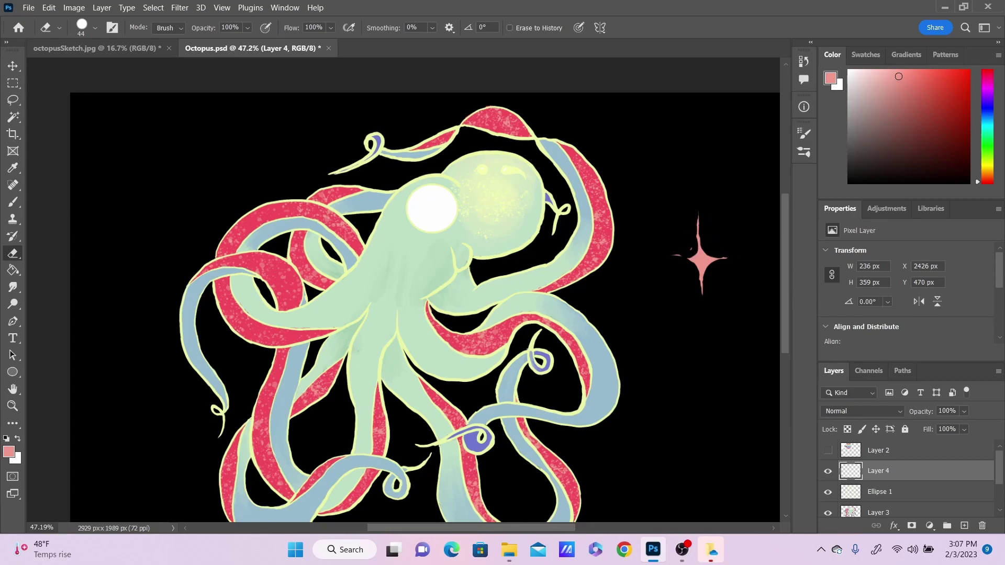
# - Pull the lowest panel out of the collapsed panel dock and close it
pyautogui.moveTo(804, 152); pyautogui.dragTo(760, 212)
pyautogui.rightClick(766, 197)
pyautogui.click(791, 204)
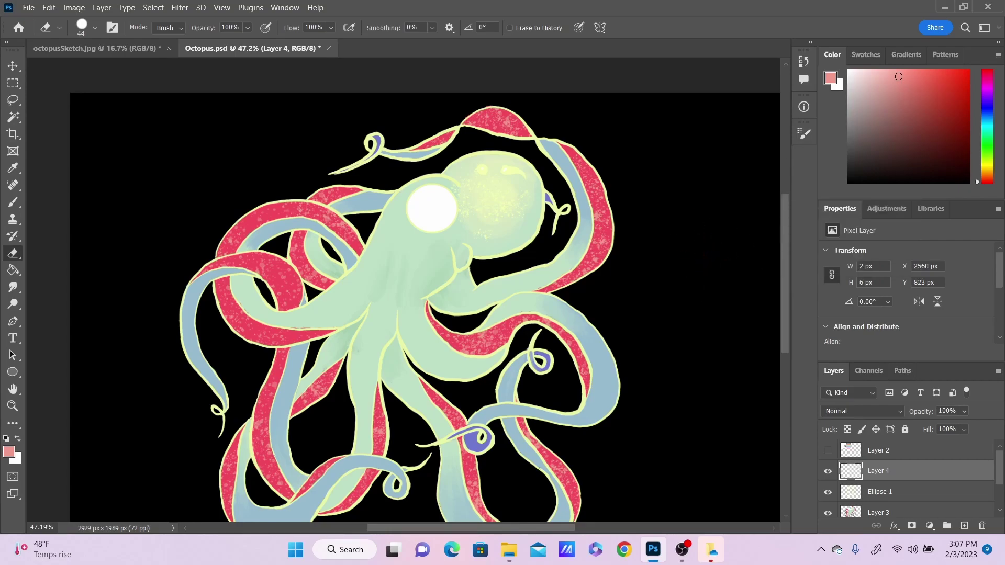
# - Draw a four-pointed salmon pink sparkle across the octopus's eye and give it a pale yellow centre
pyautogui.press('b')
pyautogui.moveTo(425, 162); pyautogui.dragTo(430, 262)
pyautogui.moveTo(394, 214); pyautogui.dragTo(466, 206)
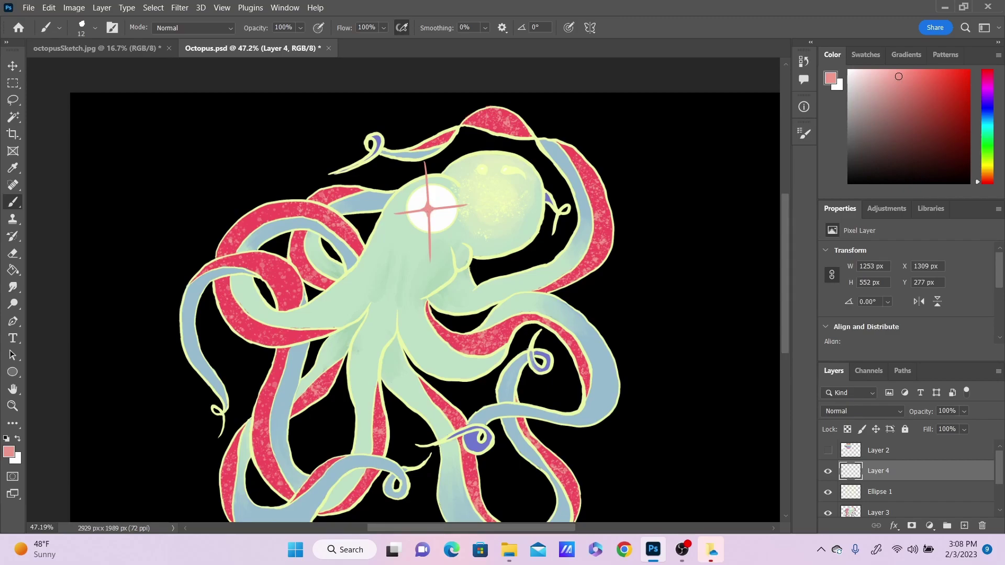
pyautogui.keyDown('alt'); pyautogui.click(446, 189); pyautogui.keyUp('alt')
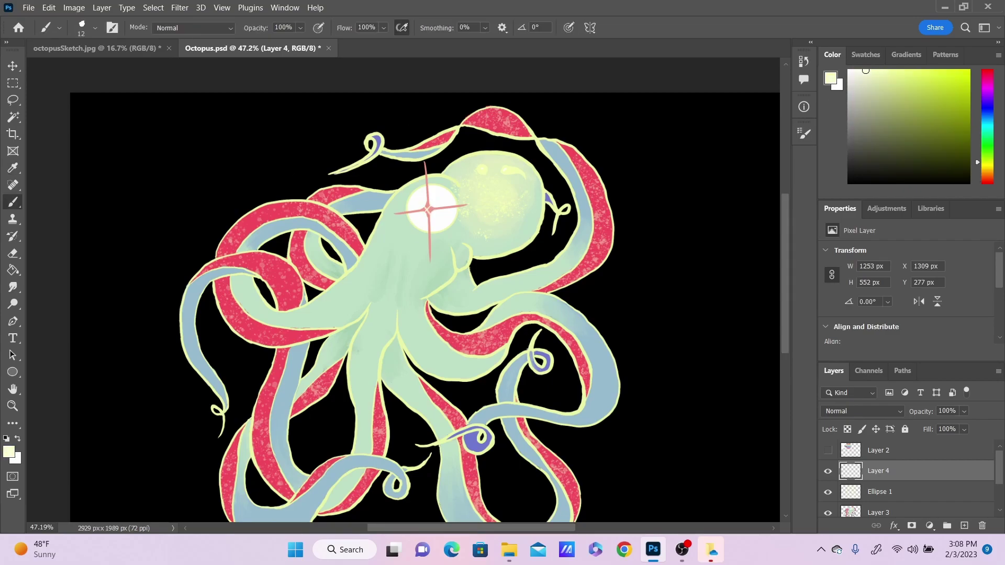
# - Add a new layer directly below Layer 3
pyautogui.scroll(-5, 450, 220)
pyautogui.scroll(2, 450, 220)
pyautogui.click(965, 526)
pyautogui.moveTo(922, 466)
pyautogui.mouseDown()
pyautogui.moveTo(917, 525)
pyautogui.moveTo(930, 471)
pyautogui.mouseUp()
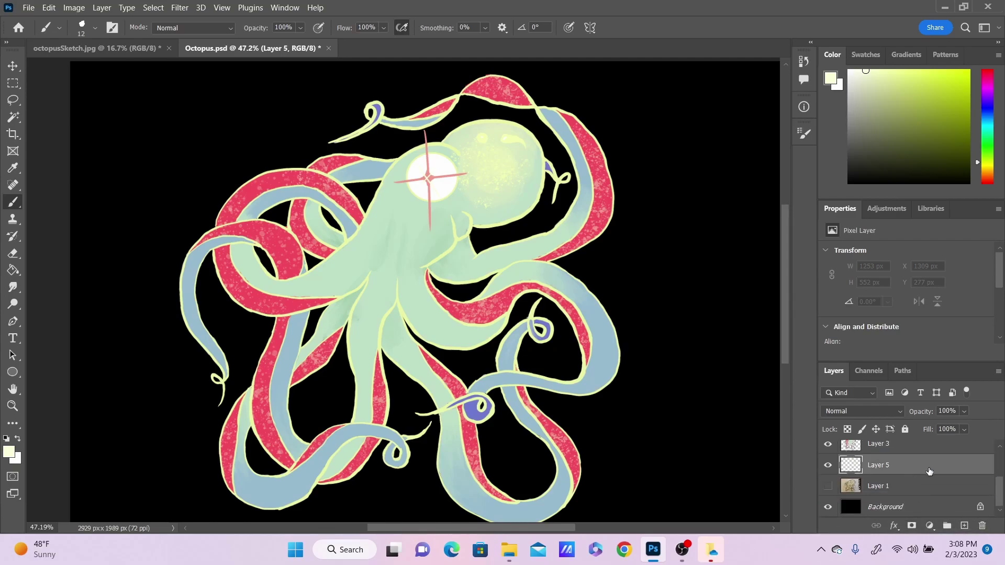
# - Try drawing a pale yellow sparkle on the black beside the octopus's upper-right tentacle, then undo the strokes
pyautogui.moveTo(618, 255); pyautogui.dragTo(616, 289)
pyautogui.moveTo(609, 272)
pyautogui.mouseDown()
pyautogui.moveTo(624, 271)
pyautogui.moveTo(611, 276)
pyautogui.mouseUp()
pyautogui.hotkey('ctrl', 'z')
pyautogui.hotkey('ctrl', 'z')
pyautogui.moveTo(617, 260)
pyautogui.mouseDown()
pyautogui.moveTo(604, 260)
pyautogui.moveTo(614, 271)
pyautogui.moveTo(598, 264)
pyautogui.moveTo(613, 262)
pyautogui.mouseUp()
pyautogui.hotkey('ctrl', 'z')
pyautogui.hotkey('ctrl', 'z')
pyautogui.hotkey('ctrl', 'z')
pyautogui.hotkey('ctrl', 'z')
pyautogui.hotkey('ctrl', 'z')
pyautogui.hotkey('ctrl', 'z')
# - Draw a pale yellow open-centred sparkle and two dots on the black beside the upper-right tentacle, plus a tiny cross below the head
pyautogui.moveTo(608, 277); pyautogui.dragTo(606, 268)
pyautogui.moveTo(605, 249)
pyautogui.mouseDown()
pyautogui.moveTo(606, 258)
pyautogui.moveTo(604, 247)
pyautogui.mouseUp()
pyautogui.click(591, 253)
pyautogui.click(574, 263)
pyautogui.moveTo(542, 215); pyautogui.dragTo(543, 220)
pyautogui.moveTo(540, 217); pyautogui.dragTo(545, 218)
# - Try drawing a pale yellow sparkle on the black above the octopus's upper-left tentacle, then undo the strokes
pyautogui.moveTo(296, 151); pyautogui.dragTo(290, 142)
pyautogui.moveTo(290, 143)
pyautogui.mouseDown()
pyautogui.moveTo(299, 141)
pyautogui.moveTo(294, 151)
pyautogui.mouseUp()
pyautogui.hotkey('ctrl', 'z')
pyautogui.hotkey('ctrl', 'z')
pyautogui.hotkey('ctrl', 'z')
pyautogui.hotkey('ctrl', 'z')
pyautogui.hotkey('ctrl', 'z')
# - Draw two pale yellow four-line sparkles with open centres, one above the upper-left tentacles and one in the gap between the lower-left tentacles
pyautogui.moveTo(304, 116); pyautogui.dragTo(306, 125)
pyautogui.moveTo(289, 136); pyautogui.dragTo(300, 134)
pyautogui.moveTo(326, 128); pyautogui.dragTo(315, 130)
pyautogui.moveTo(308, 148); pyautogui.dragTo(307, 139)
pyautogui.moveTo(322, 380); pyautogui.dragTo(322, 392)
pyautogui.moveTo(302, 398); pyautogui.dragTo(310, 398)
pyautogui.moveTo(339, 397); pyautogui.dragTo(329, 396)
pyautogui.moveTo(321, 417); pyautogui.dragTo(320, 405)
# - Draw hollow four-pointed pale yellow stars inside the lower-right tentacle loop, beside the left tentacle, above the upper-left tentacles and beside the right tentacle
pyautogui.moveTo(517, 440)
pyautogui.mouseDown()
pyautogui.moveTo(509, 457)
pyautogui.moveTo(520, 475)
pyautogui.mouseUp()
pyautogui.moveTo(234, 320); pyautogui.dragTo(228, 330)
pyautogui.moveTo(265, 122); pyautogui.dragTo(257, 133)
pyautogui.moveTo(619, 242); pyautogui.dragTo(628, 252)
pyautogui.moveTo(625, 231); pyautogui.dragTo(633, 238)
# - Sample the eye sparkle's salmon pink and scatter small pink sparkles and dots over the black around the octopus
pyautogui.keyDown('alt'); pyautogui.click(428, 172); pyautogui.keyUp('alt')
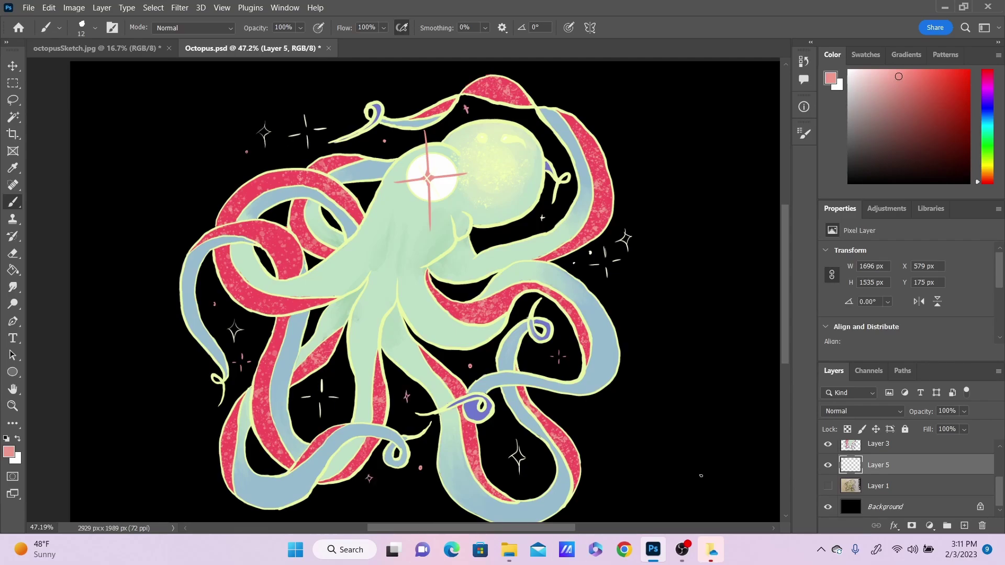
pyautogui.scroll(-1, 719, 284)
pyautogui.scroll(-1, 727, 283)
pyautogui.scroll(3, 740, 287)
pyautogui.scroll(-1, 741, 288)
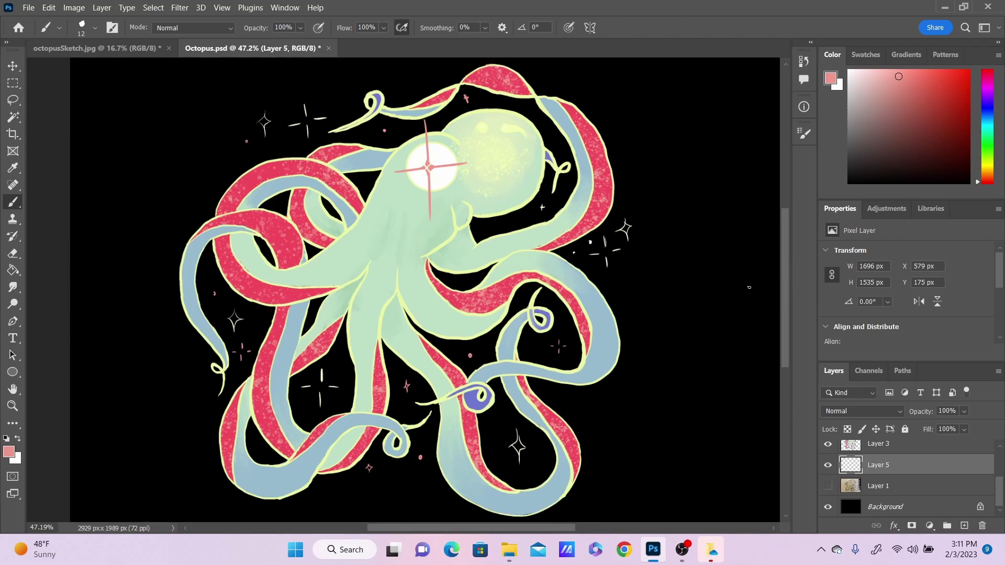